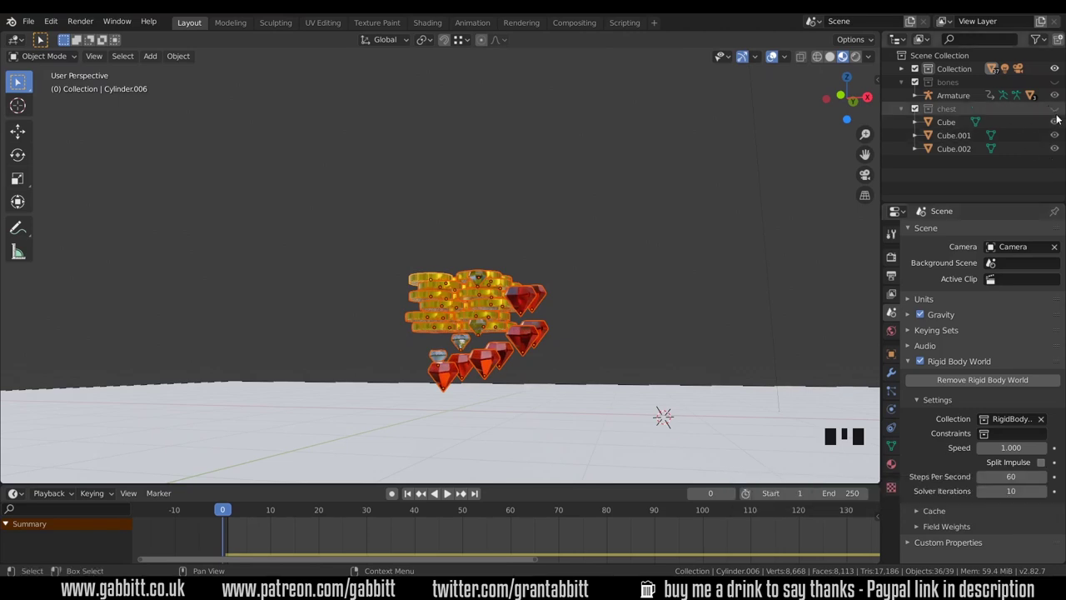
Step: Show the chest collection and play the finished simulation of the coins and gems
left_click(1054, 109)
scroll(585, 312, "down", 4)
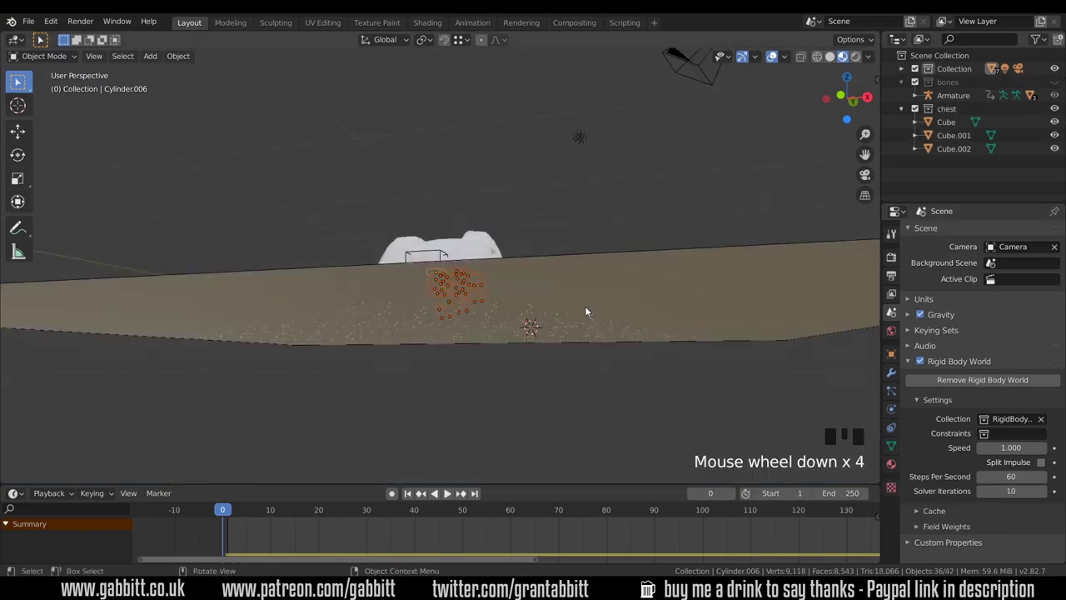
scroll(586, 312, "down", 2)
middle_click_drag(568, 307, 559, 335)
key("space")
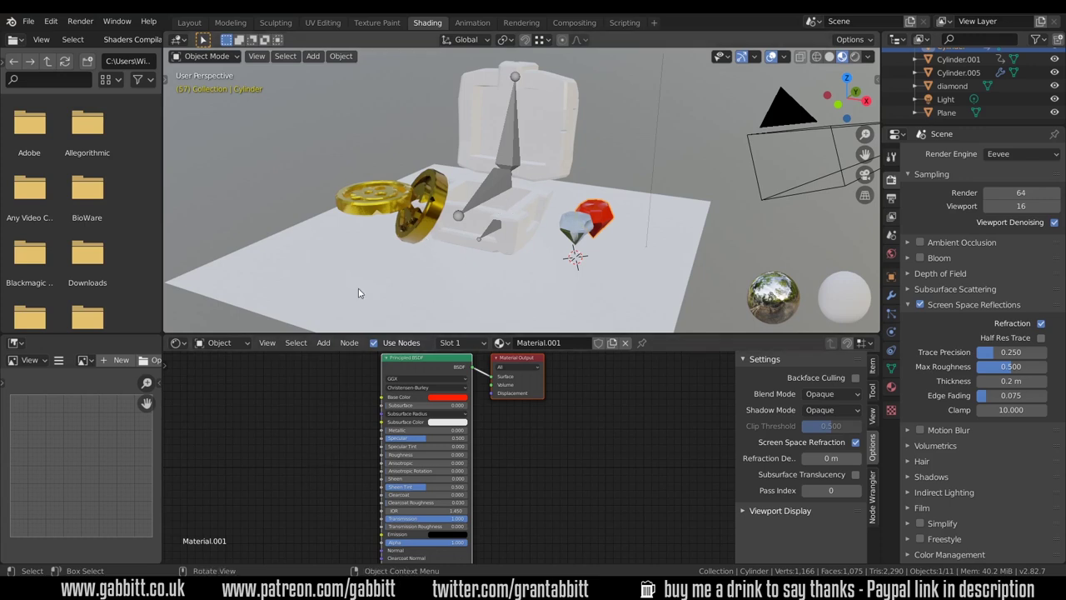
Step: Play the chest-opening animation and stop it with the lid open
key("space")
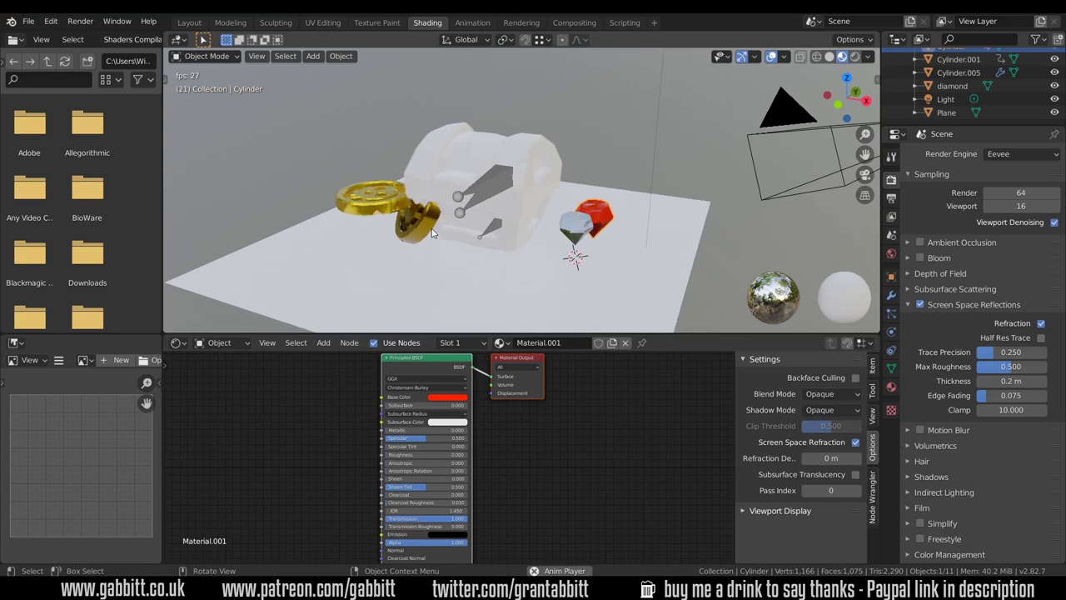
key("space")
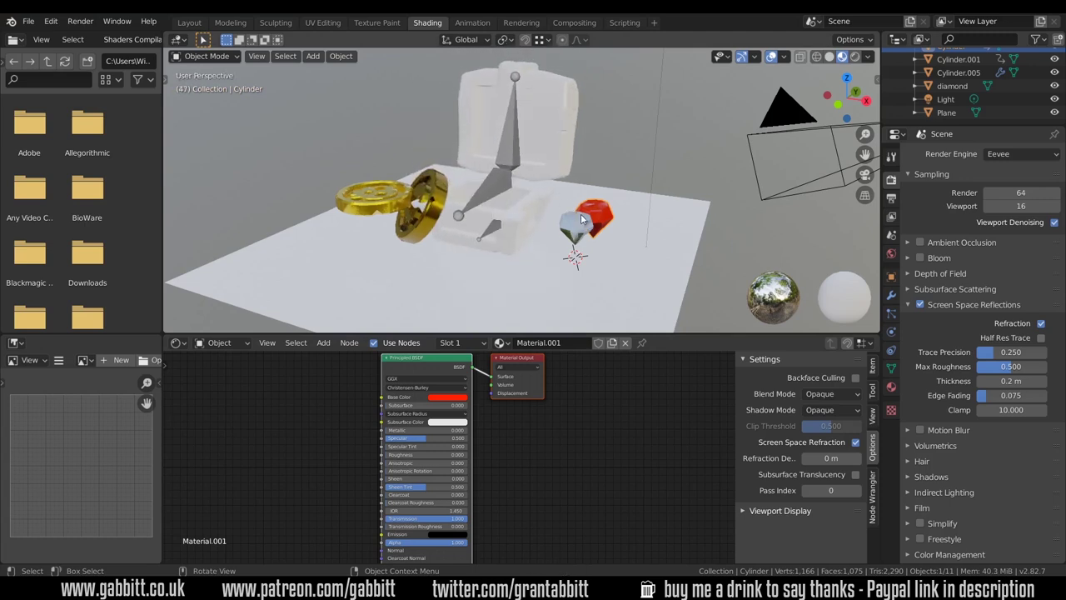
Step: Switch to the Layout workspace and leave local view so that the whole chest scene is shown
left_click(189, 22)
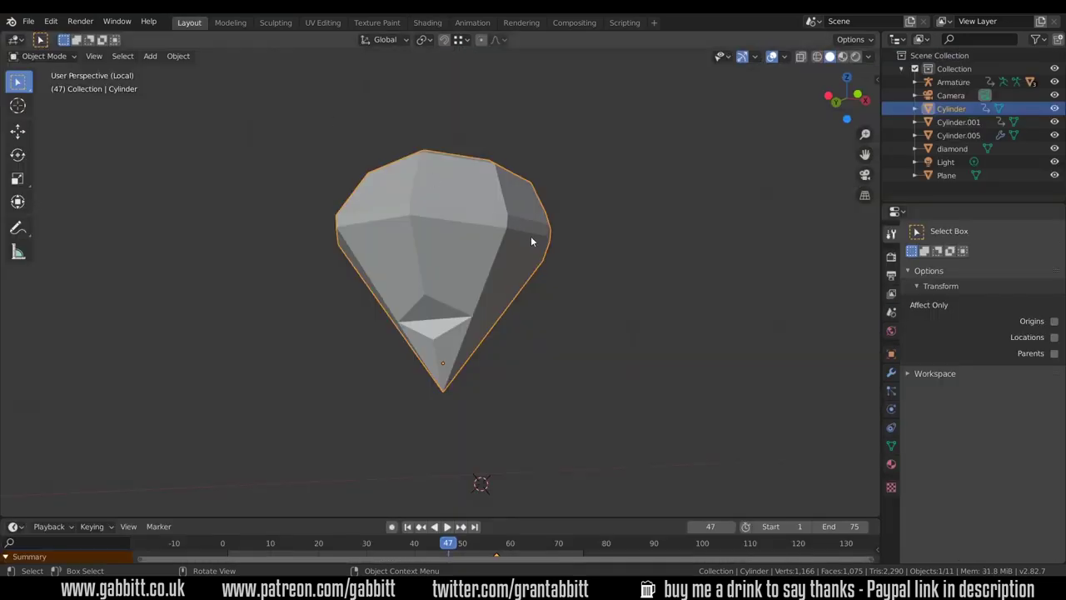
scroll(561, 264, "down", 4)
key("KP_Divide")
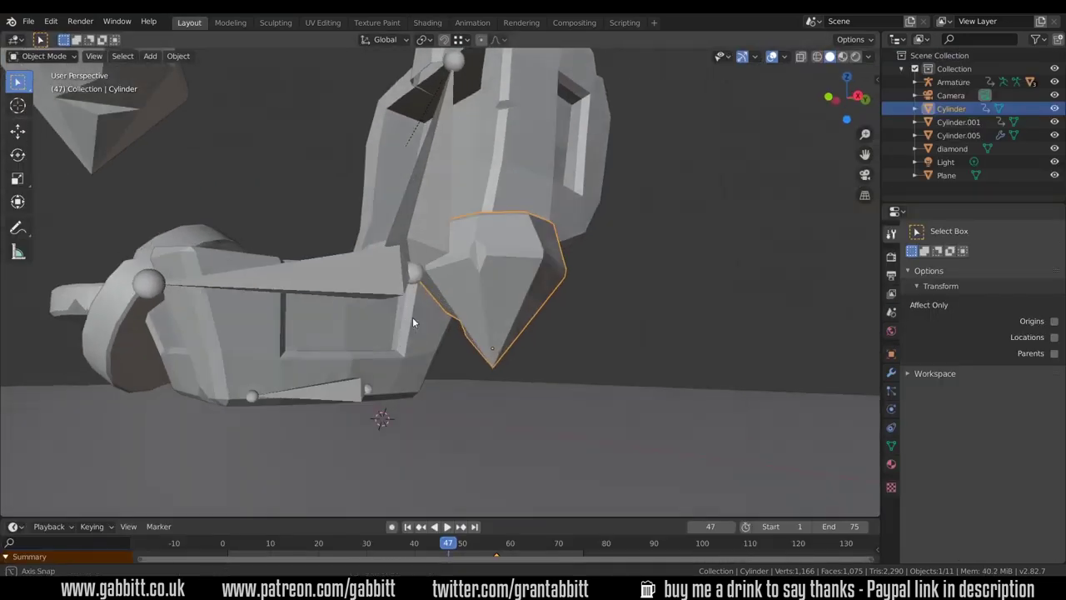
middle_click_drag(412, 316, 192, 300)
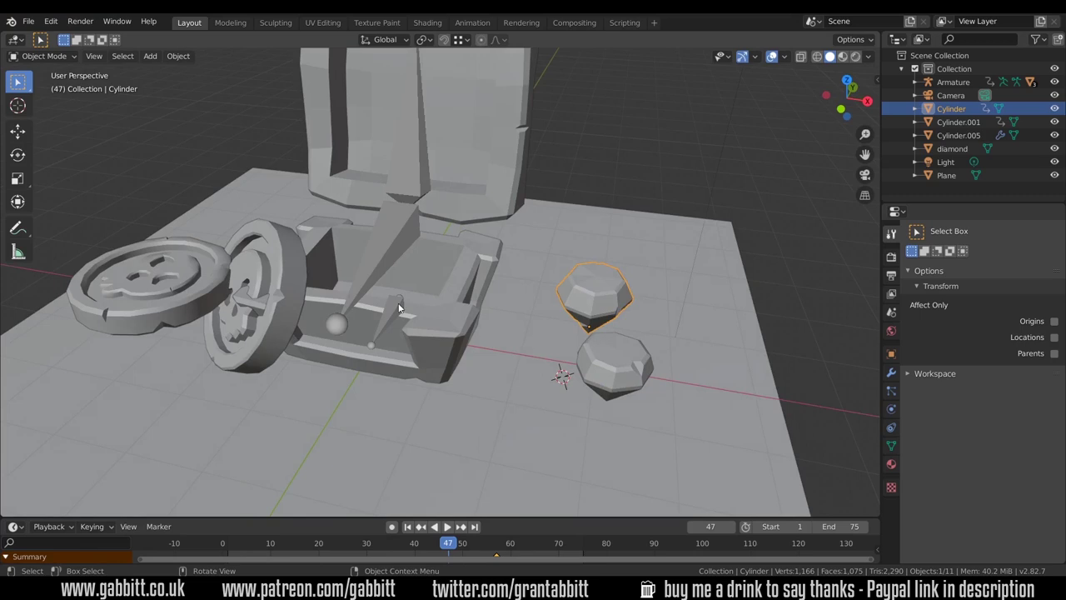
Step: Delete the gold coin standing upright beside the chest, using material preview to identify it, and return to solid shading
left_click(842, 55)
left_click(275, 267)
key("Delete")
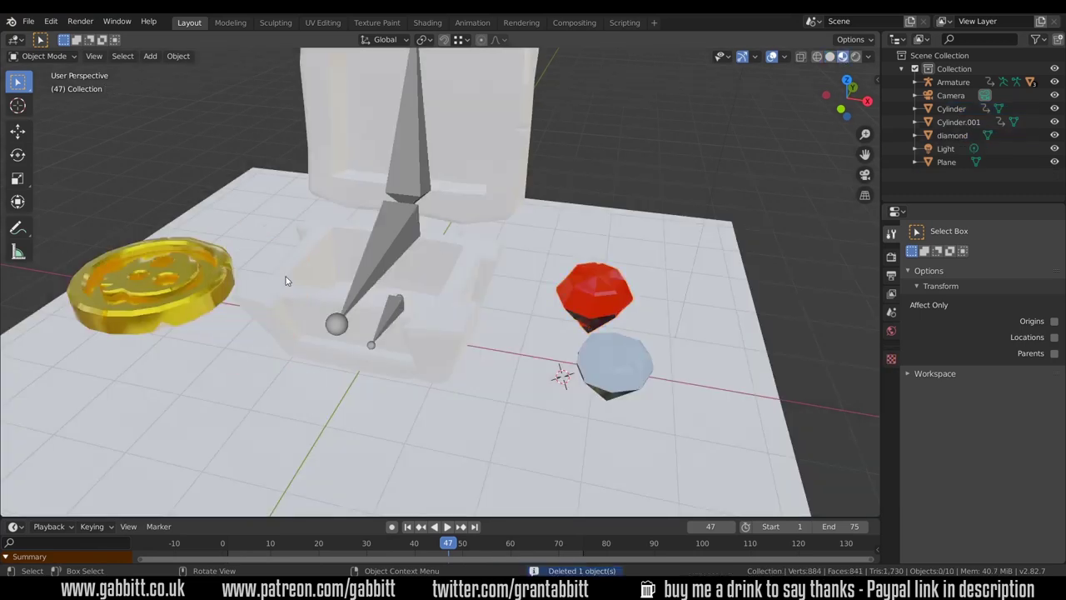
left_click(829, 55)
Step: Scale down the coin and both gems, the diamond by about 0.309, and move the coin into the open chest
left_click(630, 293)
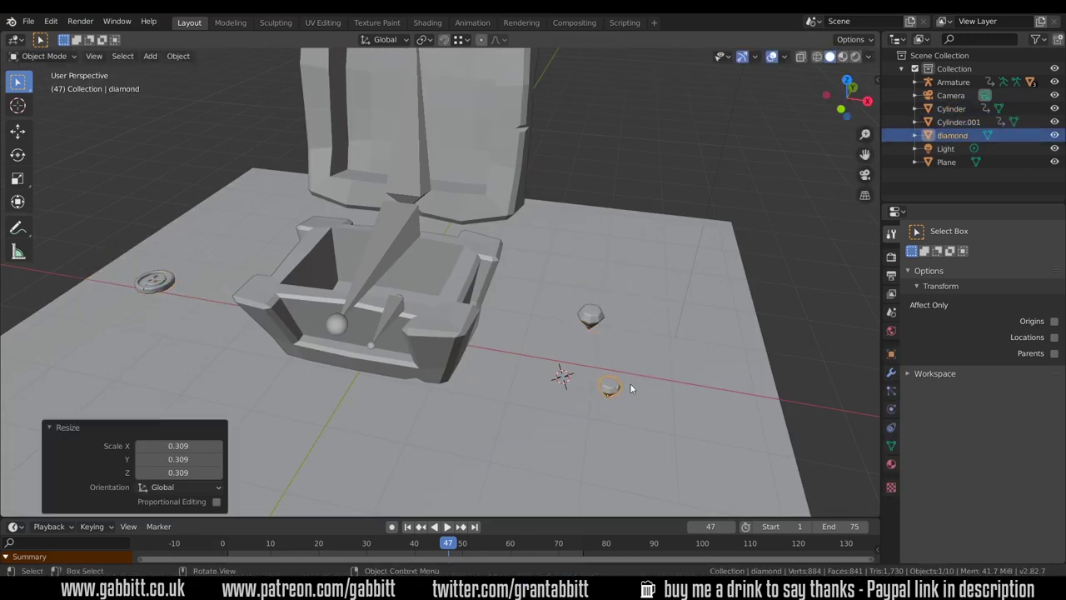
middle_click_drag(249, 358, 146, 329)
left_click(148, 338)
key("g")
left_click(337, 273)
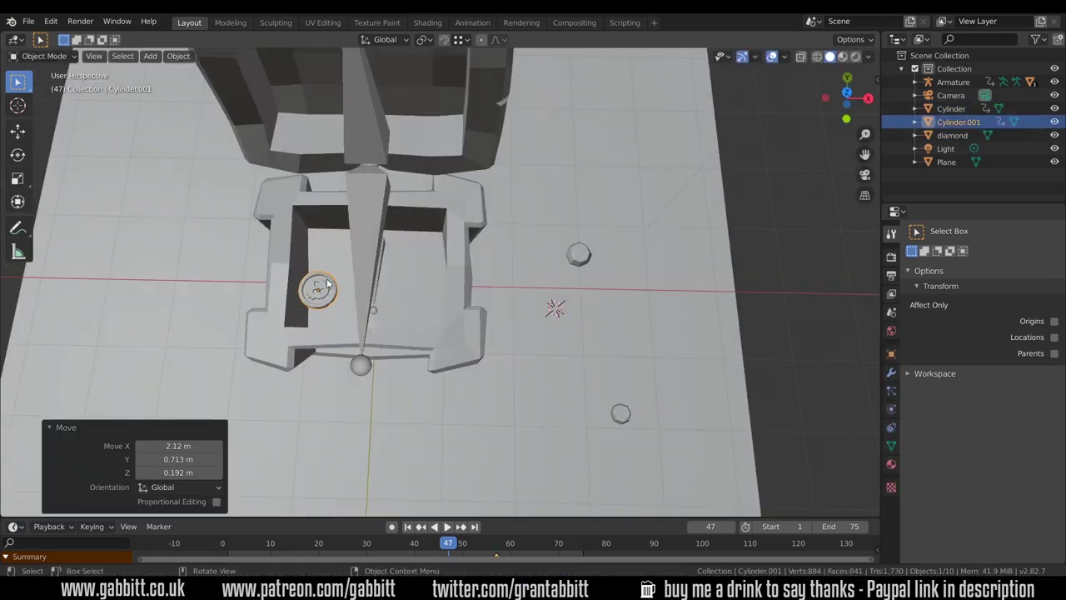
Step: Move the other gem and the diamond into the open chest, shifting the diamond about -2.56 m in X and 1.2 m in Y
left_click(577, 254)
key("g")
left_click(385, 255)
left_click(618, 412)
key("g")
left_click(426, 336)
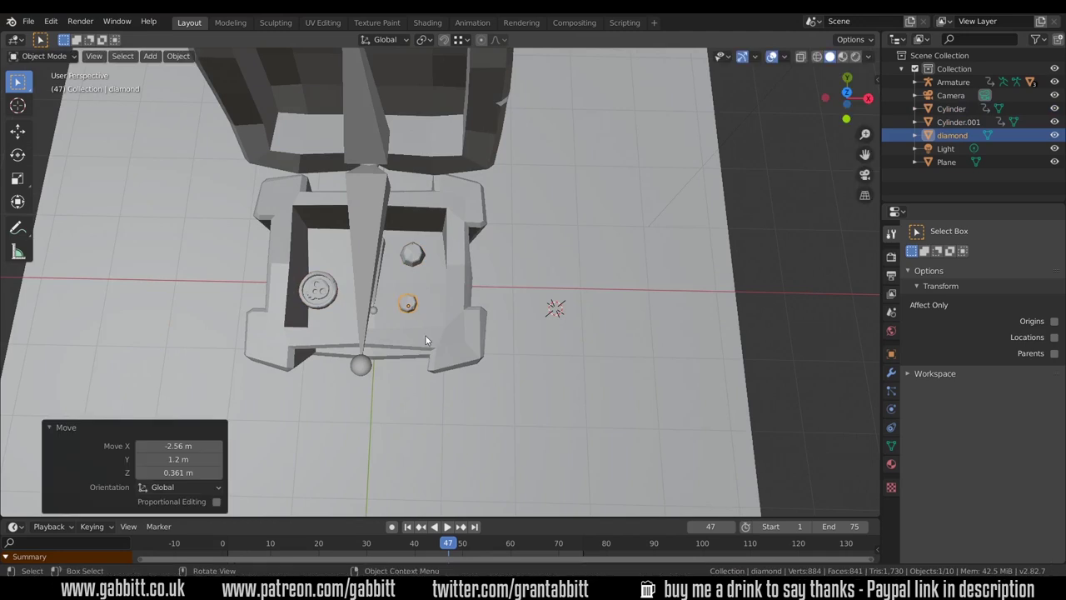
Step: Hide the chest's armature so the bones no longer cover the coin and gems
middle_click_drag(426, 336, 433, 265)
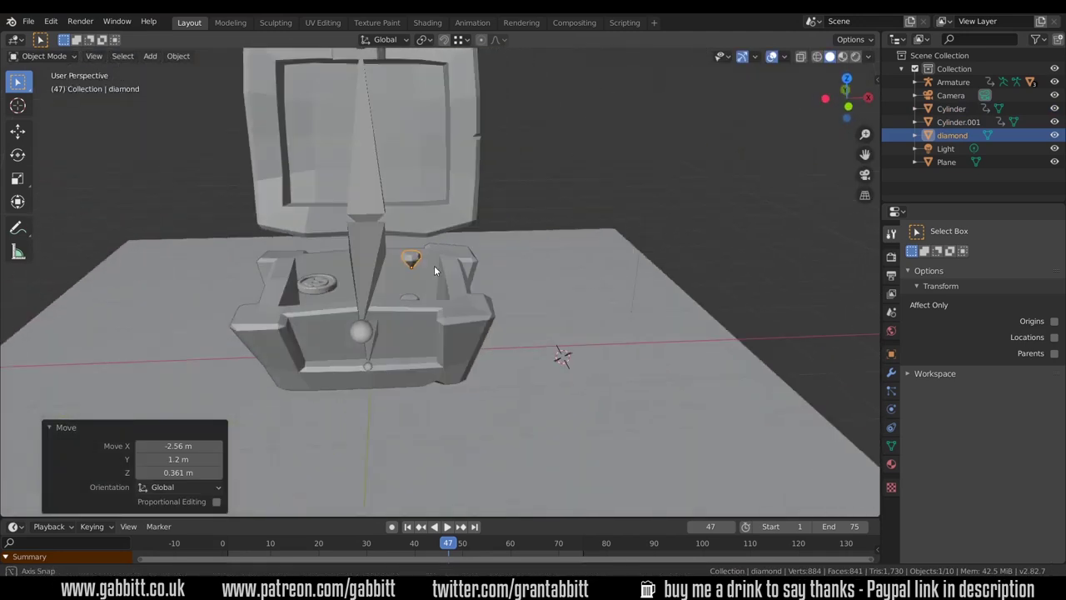
left_click(371, 285)
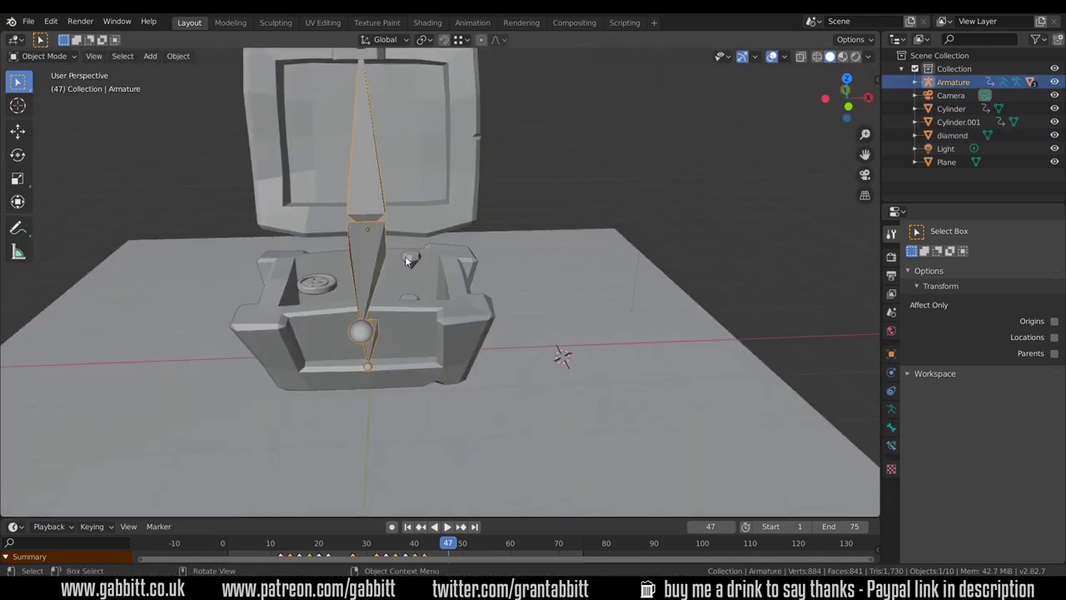
left_click(1055, 83)
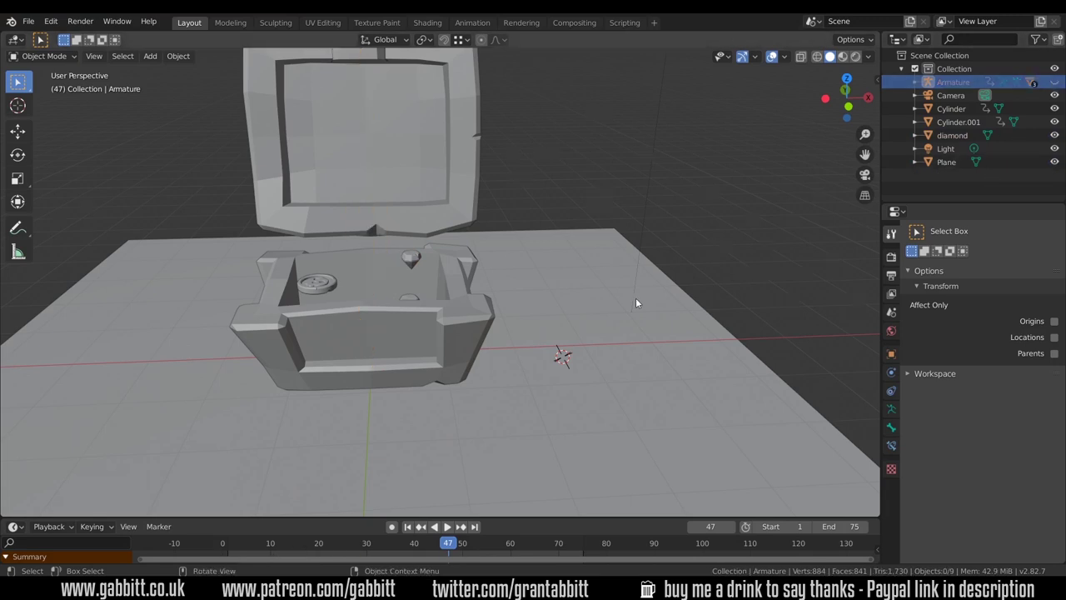
middle_click_drag(635, 297, 513, 354)
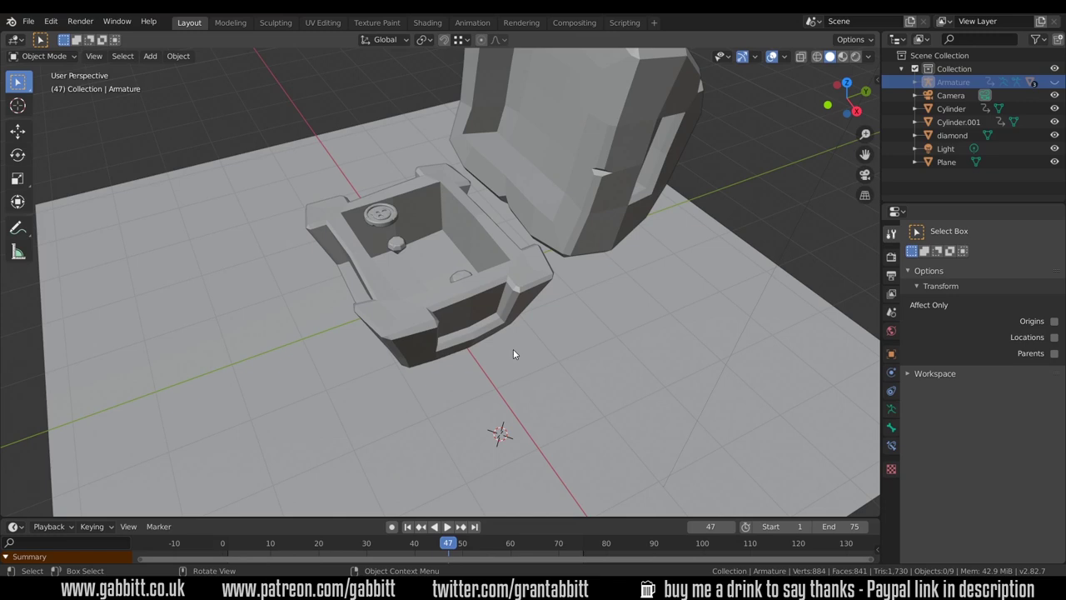
Step: Add rigid body physics to the coin and end the test playback
left_click(379, 225)
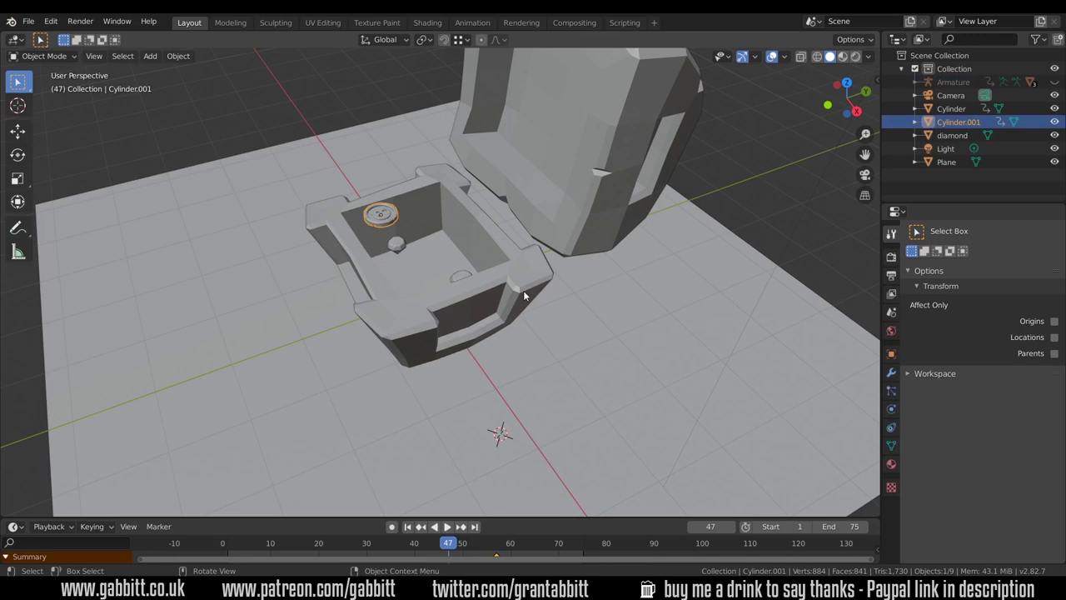
left_click(890, 409)
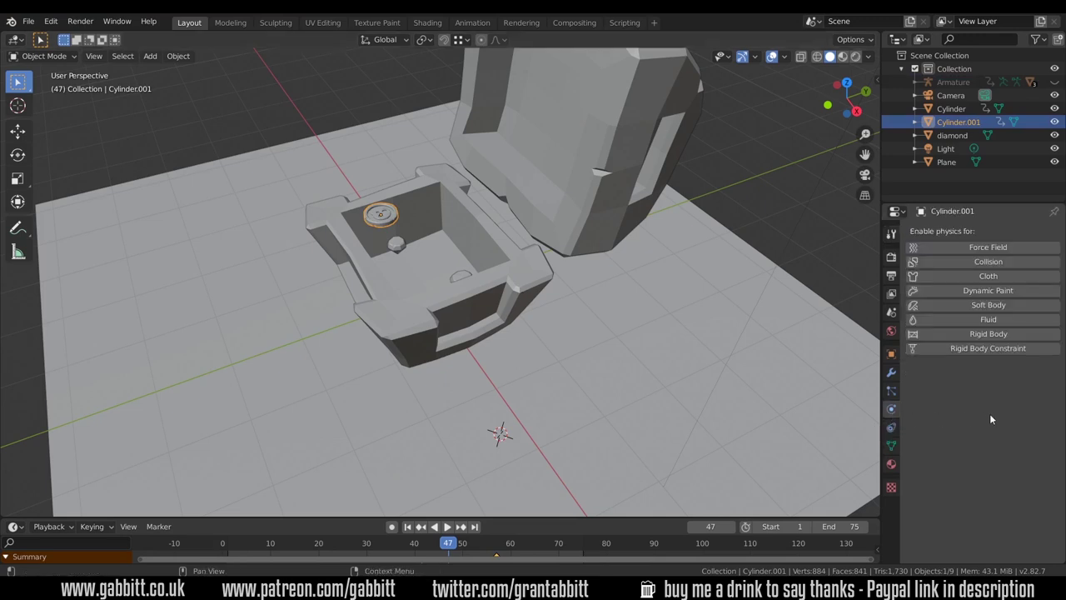
left_click(1017, 335)
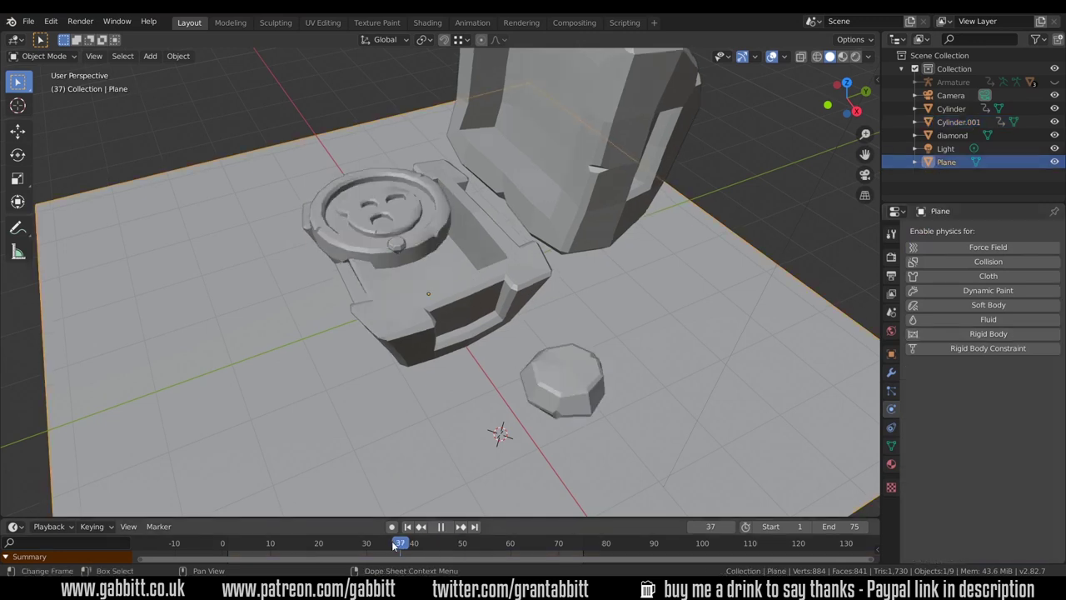
key("Escape")
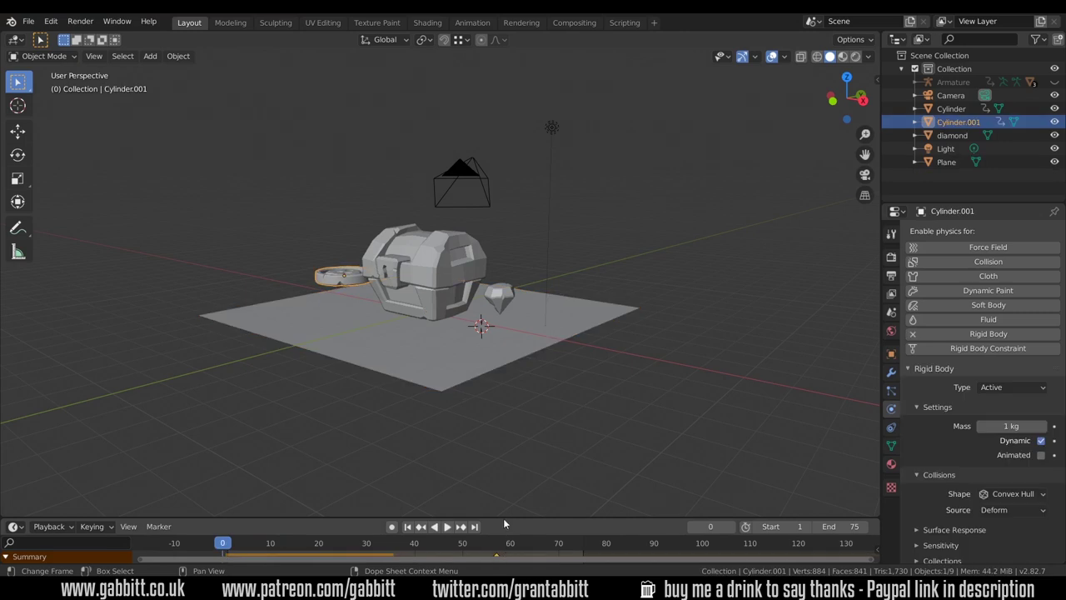
Step: Enlarge the timeline and delete the coin's object transform keyframes
left_click_drag(503, 517, 503, 485)
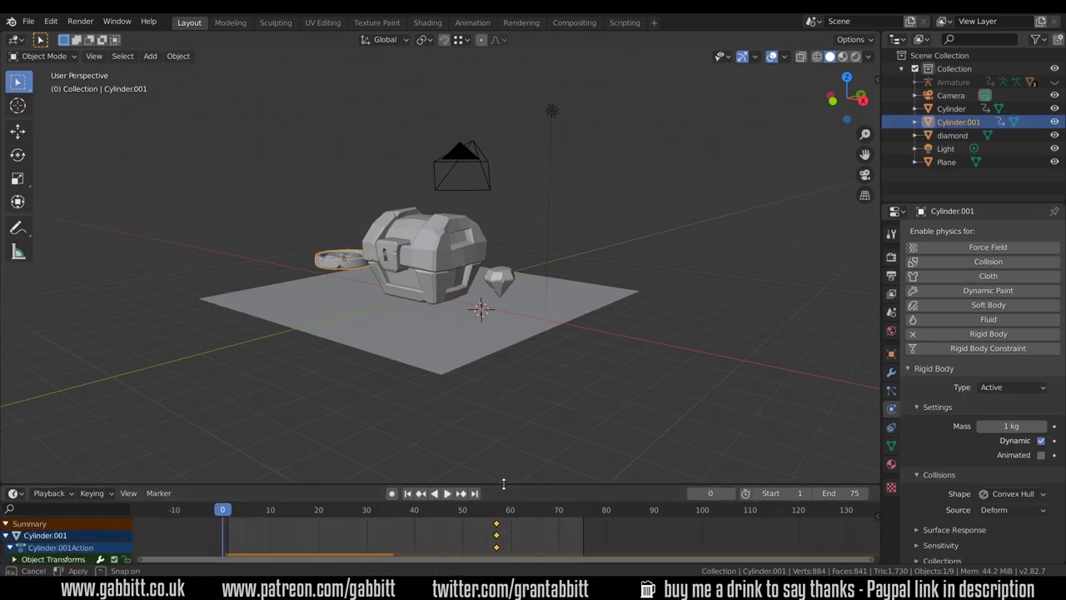
key("x")
left_click(524, 523)
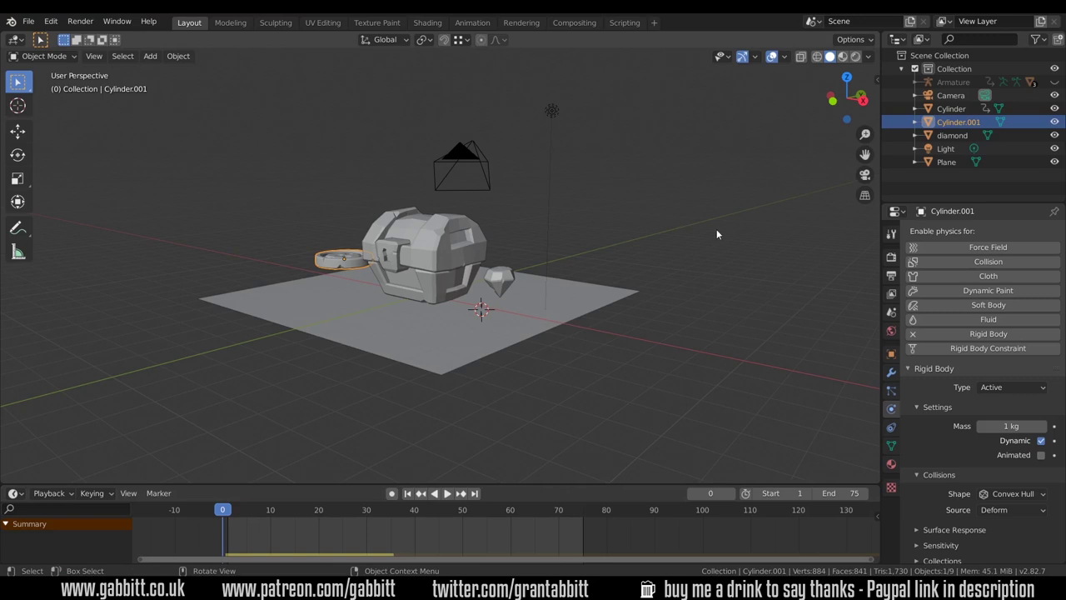
Step: Shrink the coin and move it inside the closed chest
key("g")
left_click(446, 256)
middle_click_drag(445, 256, 521, 233)
Step: Play the simulation to see how the coin falls, and return to frame 0
key("space")
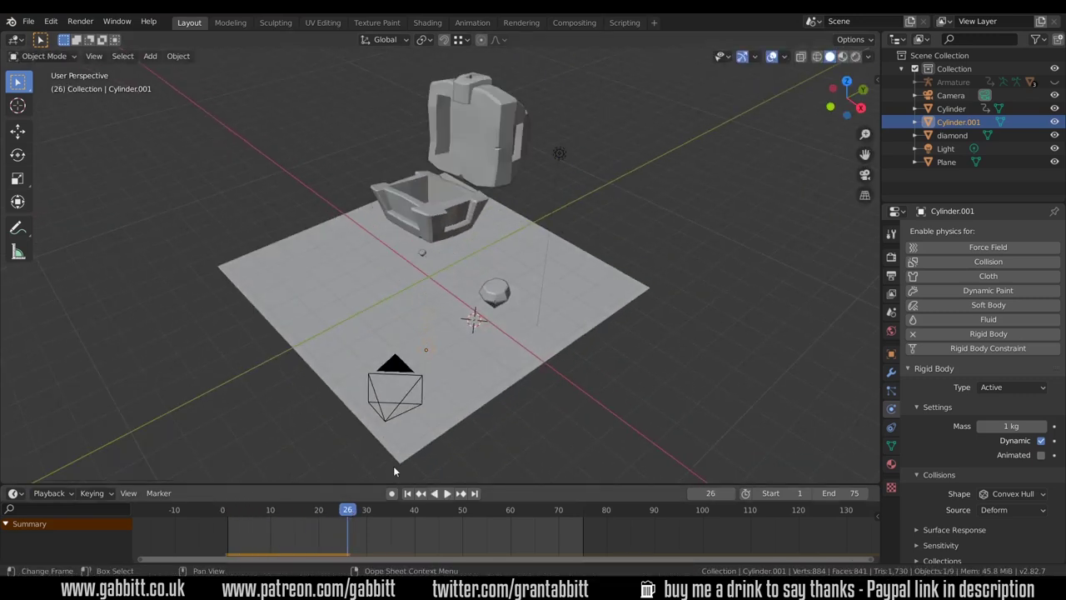
middle_click_drag(395, 471, 472, 344)
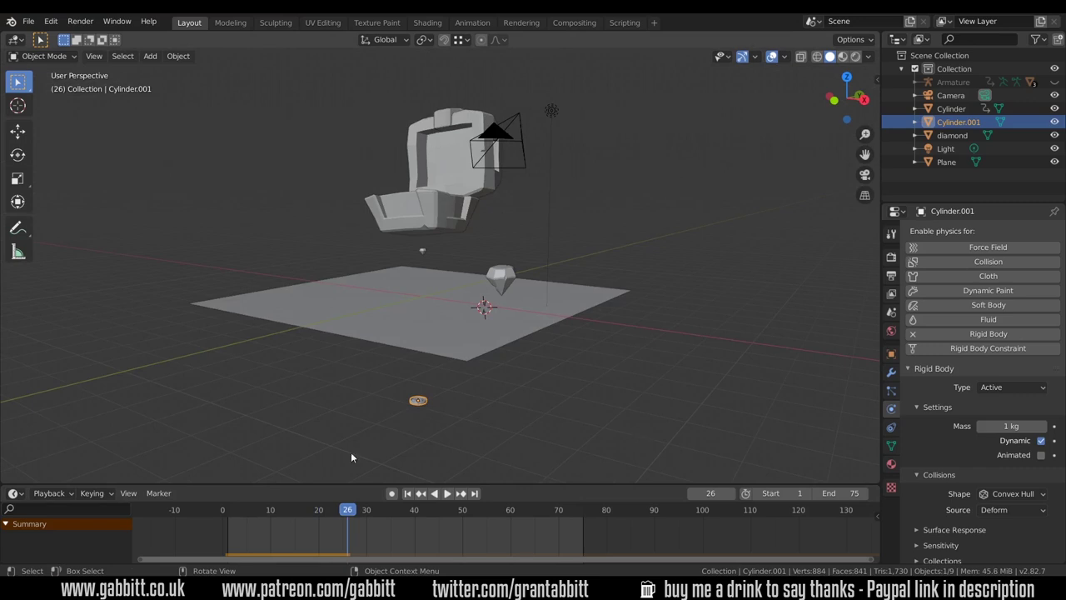
left_click_drag(238, 514, 221, 513)
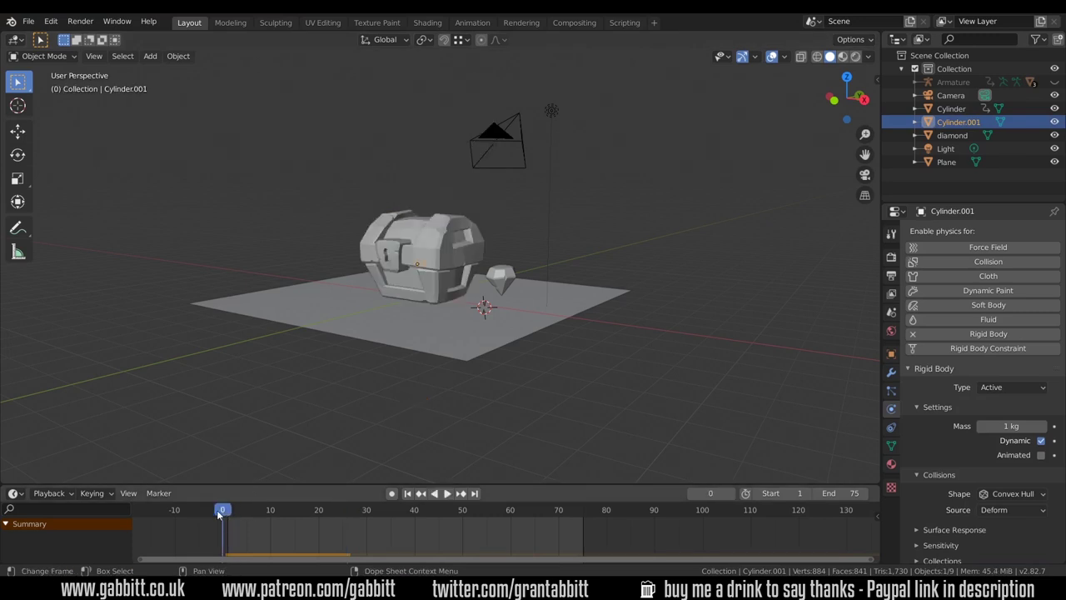
Step: Add rigid body physics to the chest base, test the simulation and return to frame 0
left_click(440, 291)
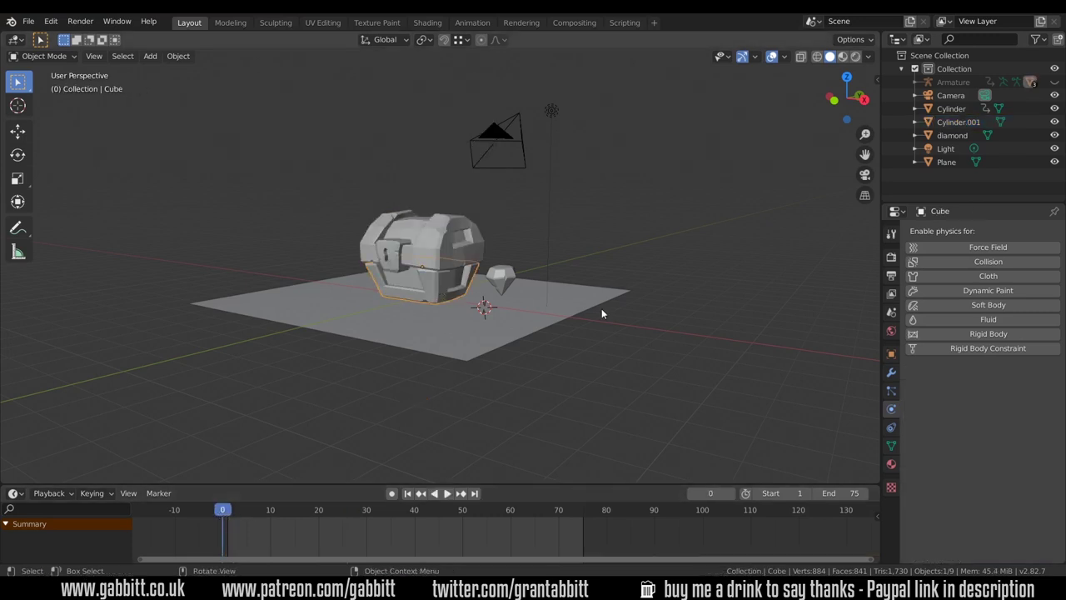
left_click(1006, 334)
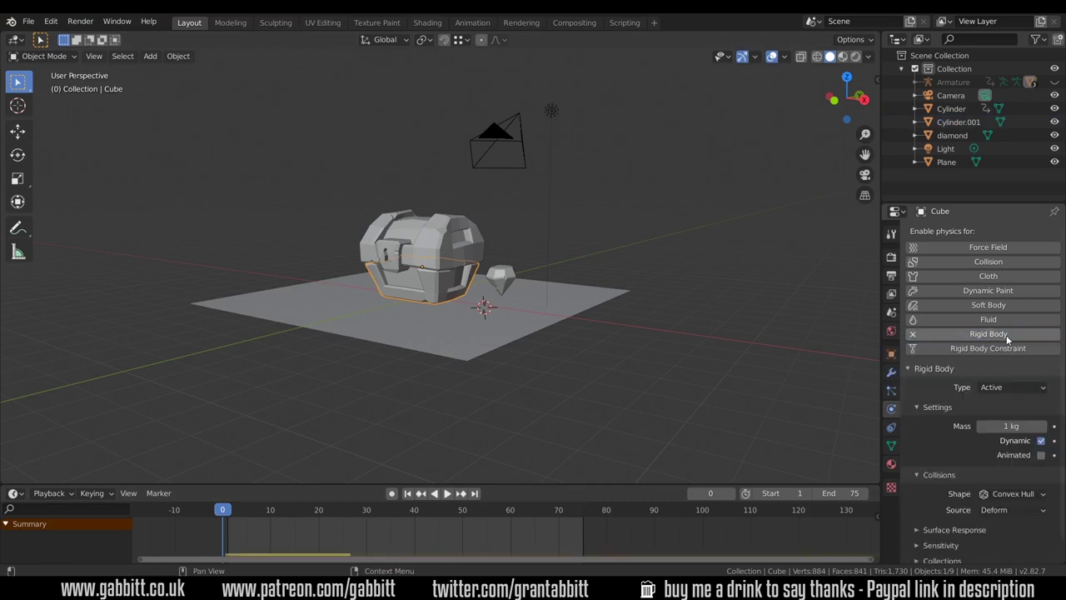
key("space")
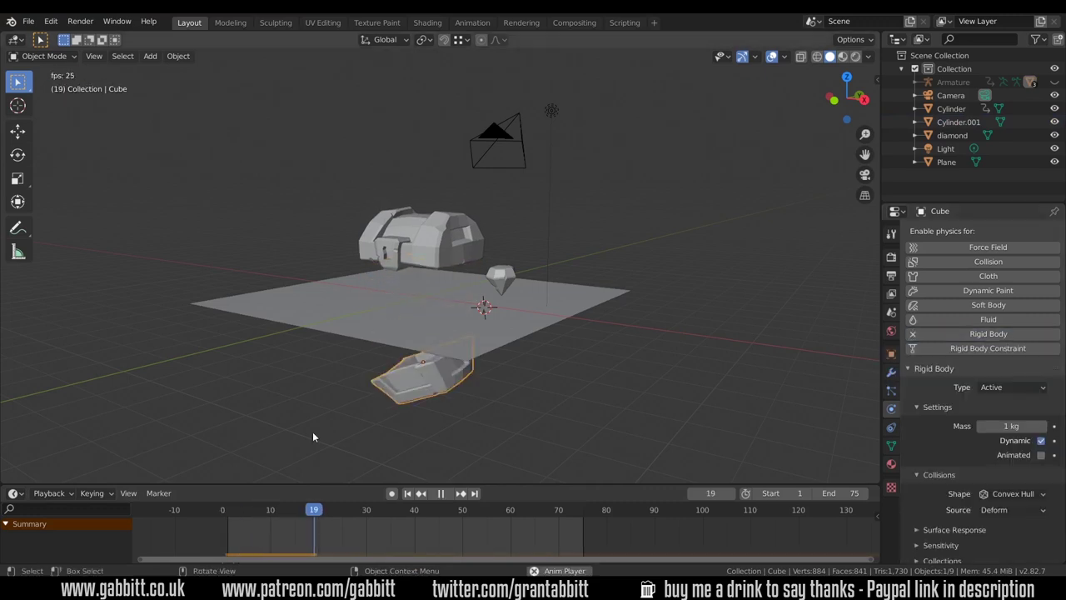
key("space")
left_click_drag(250, 510, 207, 516)
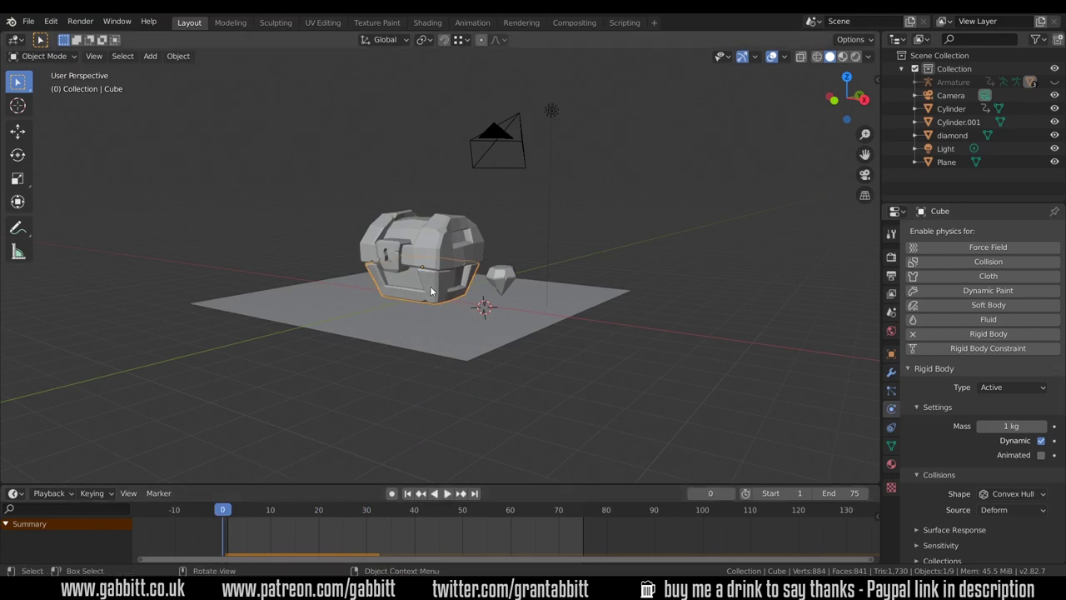
Step: Set the chest base's rigid body type to Passive
left_click(999, 390)
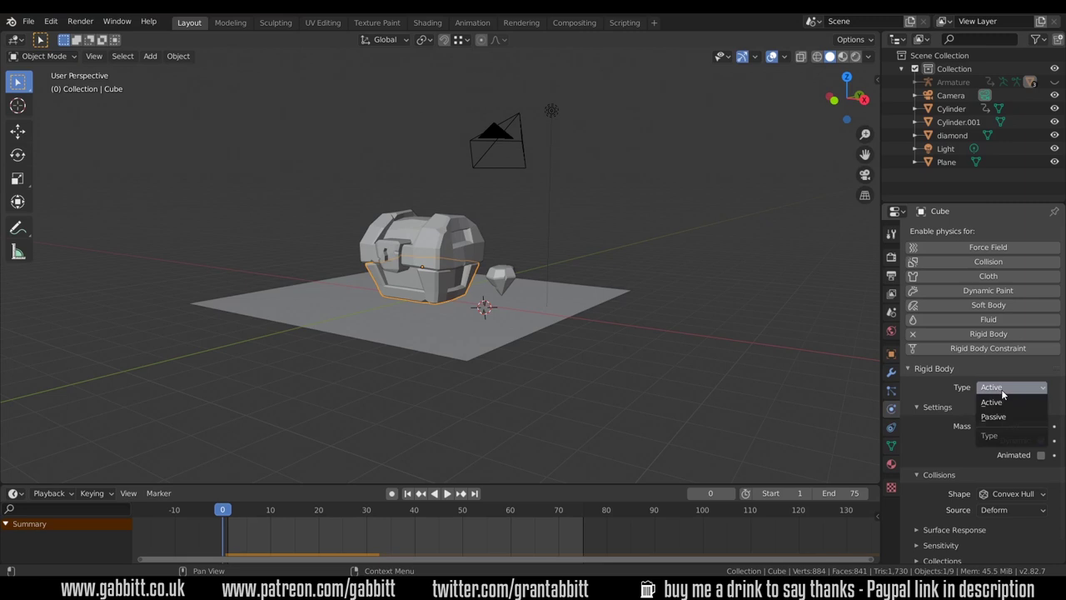
left_click(999, 417)
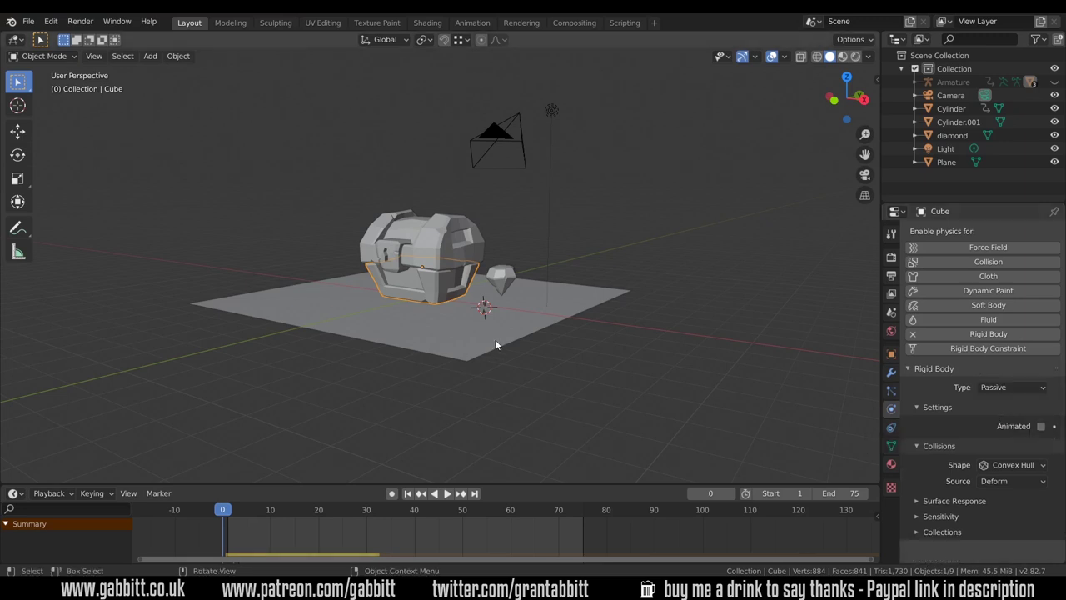
Step: Play the simulation and examine up close how the coin behaves inside the chest base
key("space")
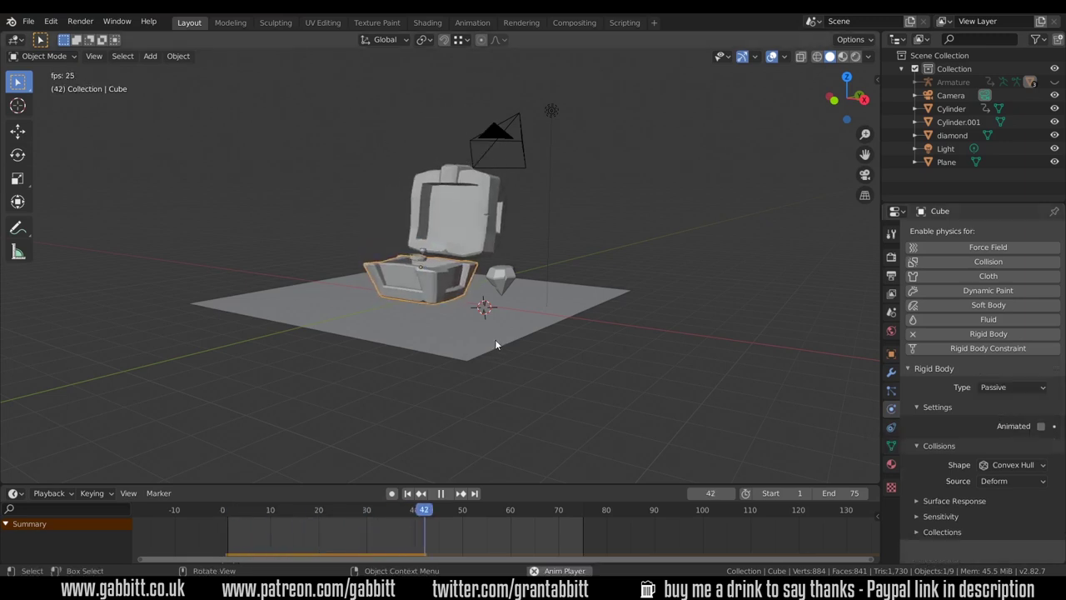
key("space")
middle_click_drag(495, 339, 433, 280)
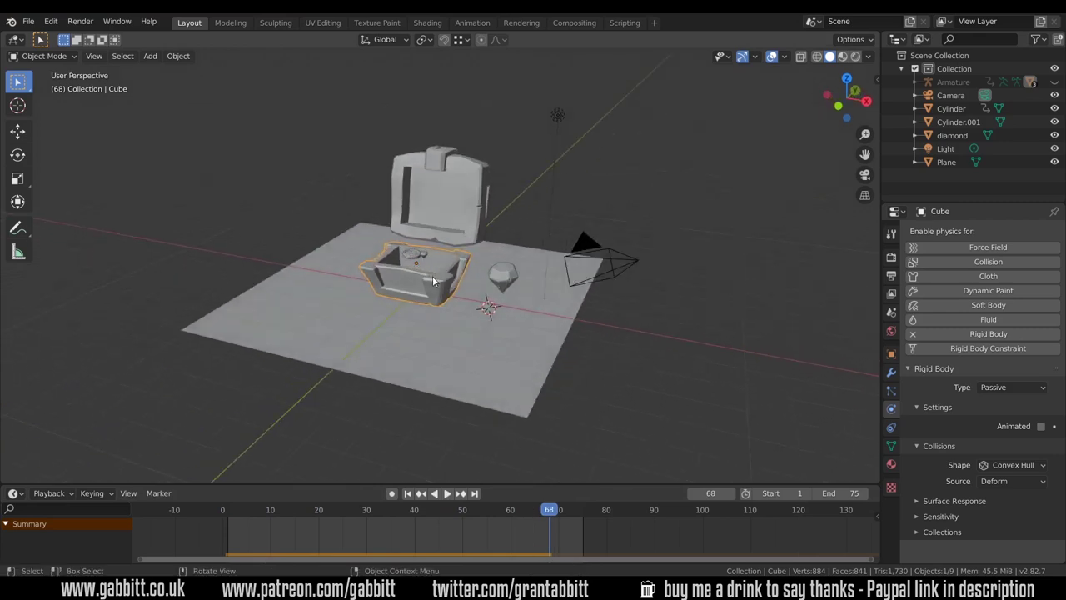
scroll(433, 281, "up", 4)
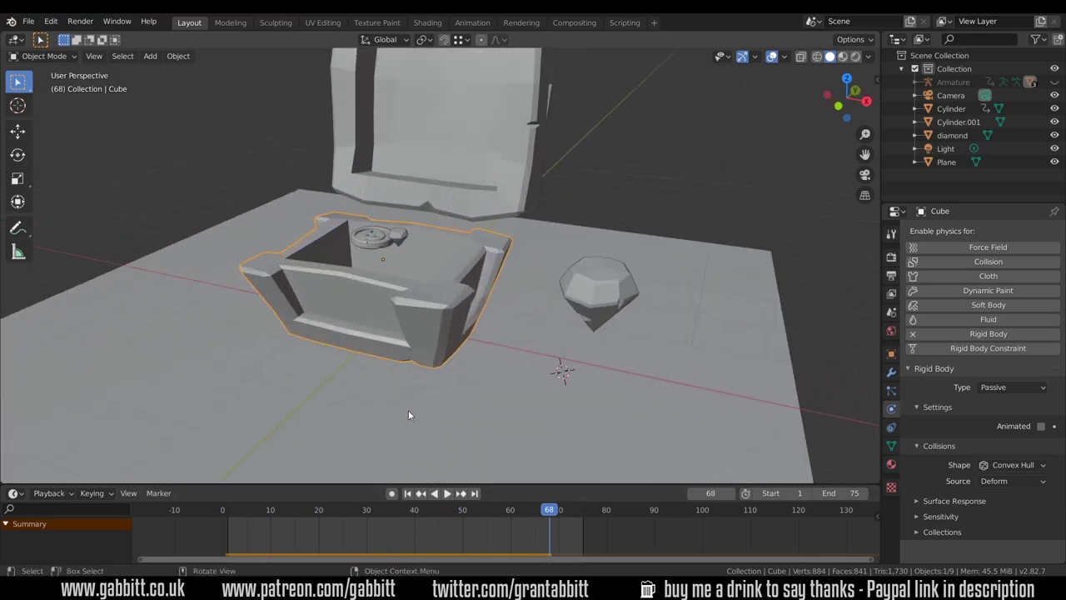
key("space")
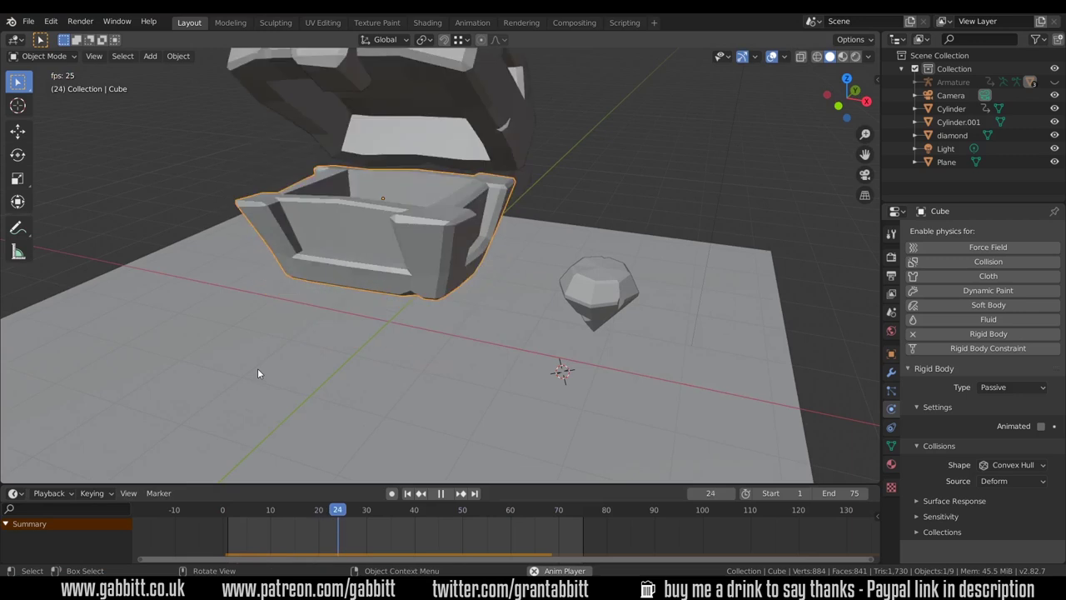
key("space")
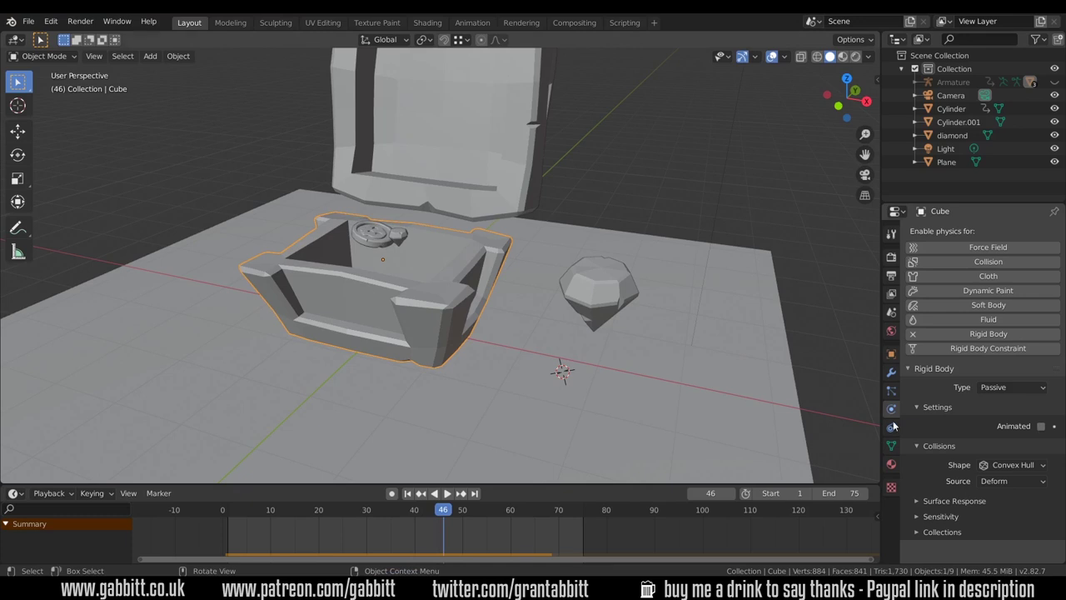
Step: Mark the chest base's passive rigid body as Animated and replay the simulation from frame 0
left_click(1041, 427)
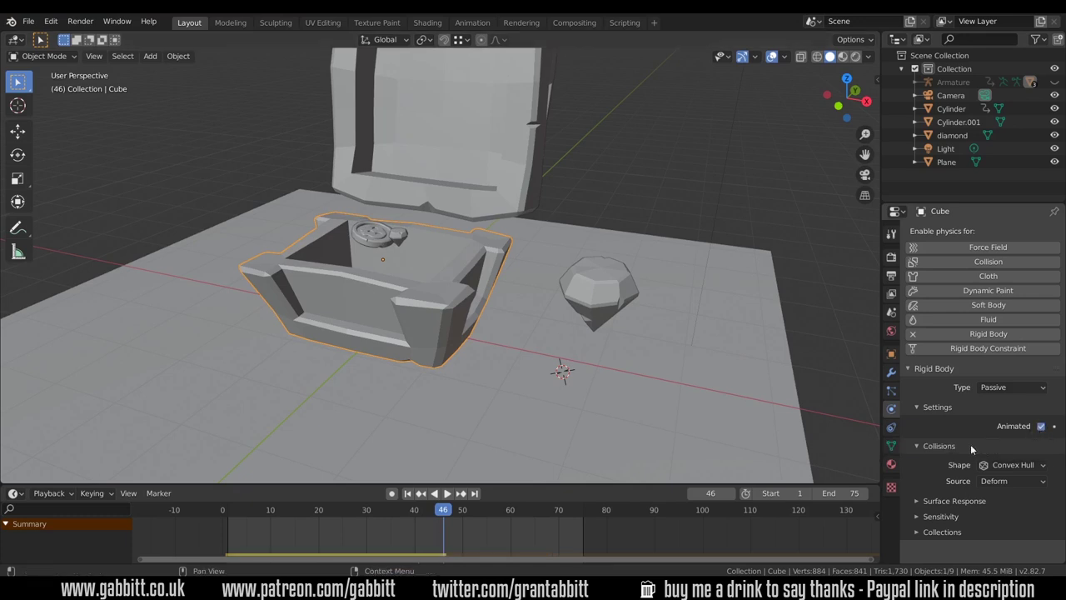
left_click(223, 512)
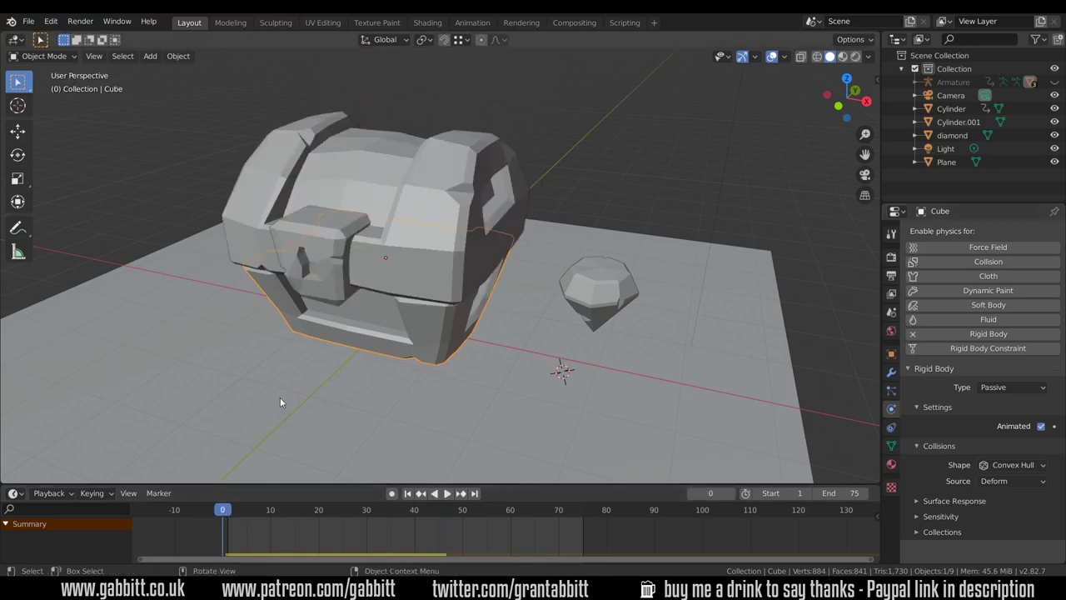
key("space")
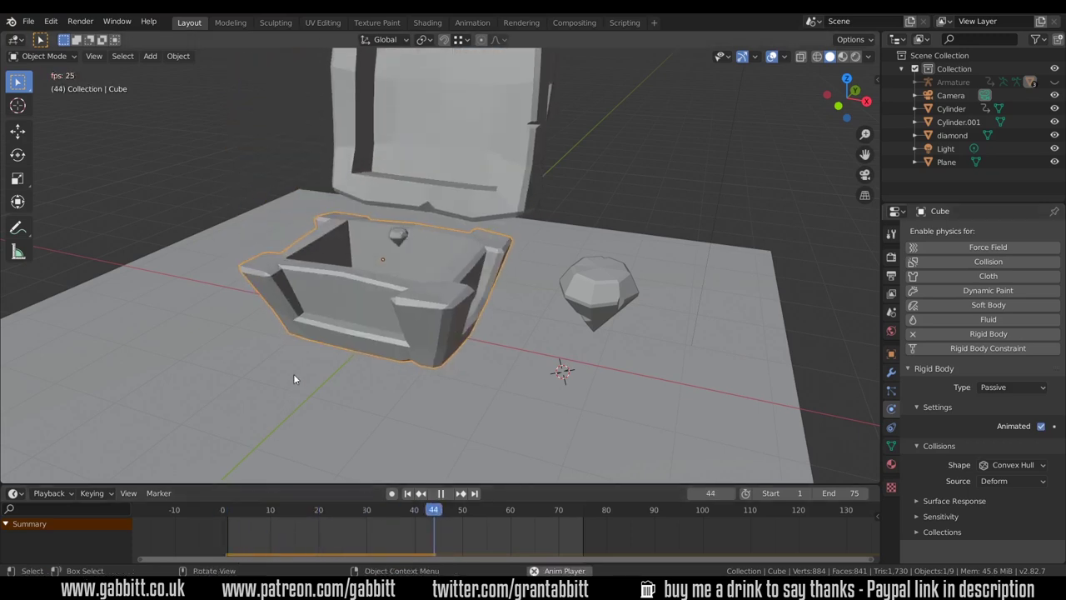
key("space")
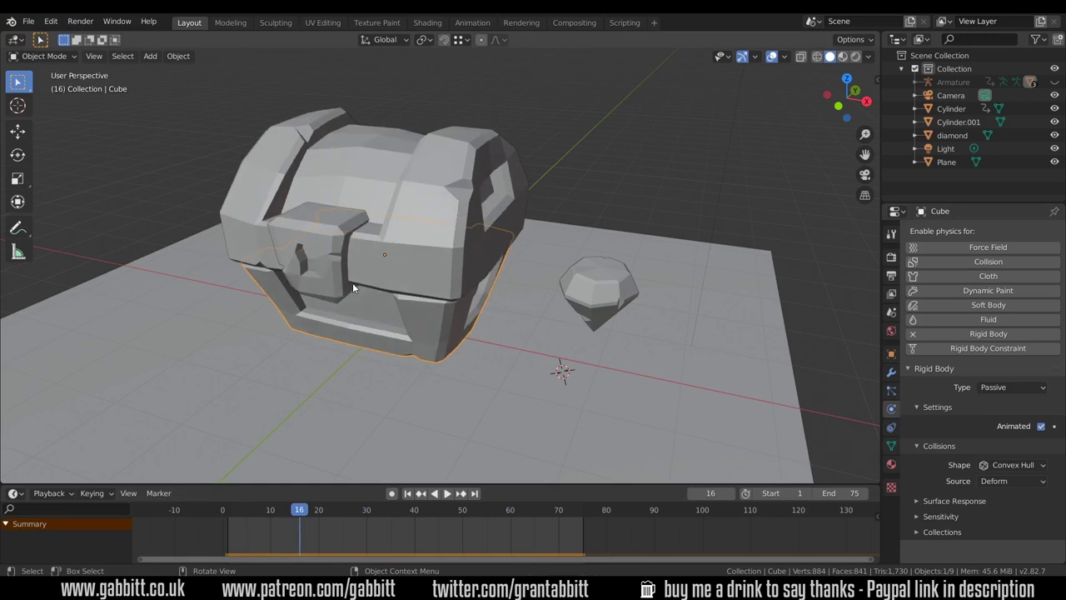
Step: Replay the simulation from frame 0 in a wide view of the whole scene to follow the coin
scroll(367, 284, "down", 7)
middle_click_drag(385, 288, 327, 423)
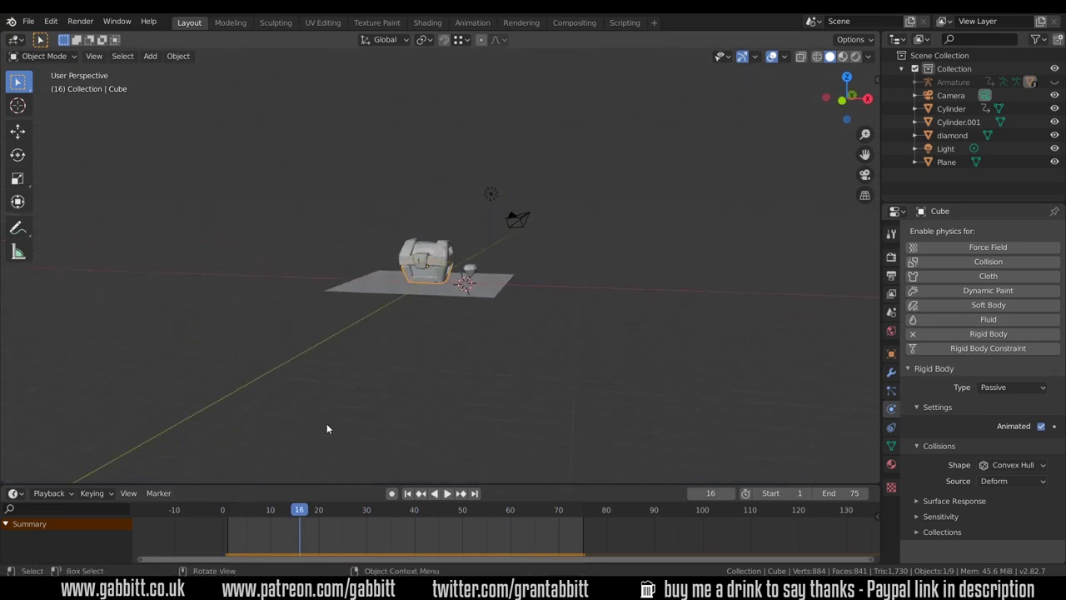
left_click(225, 508)
key("space")
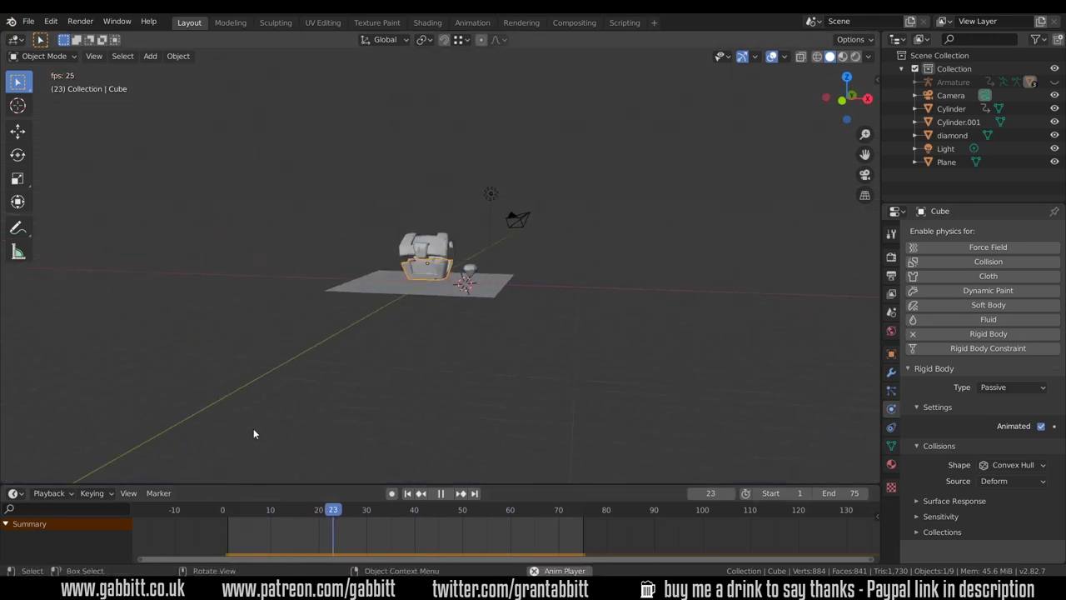
key("space")
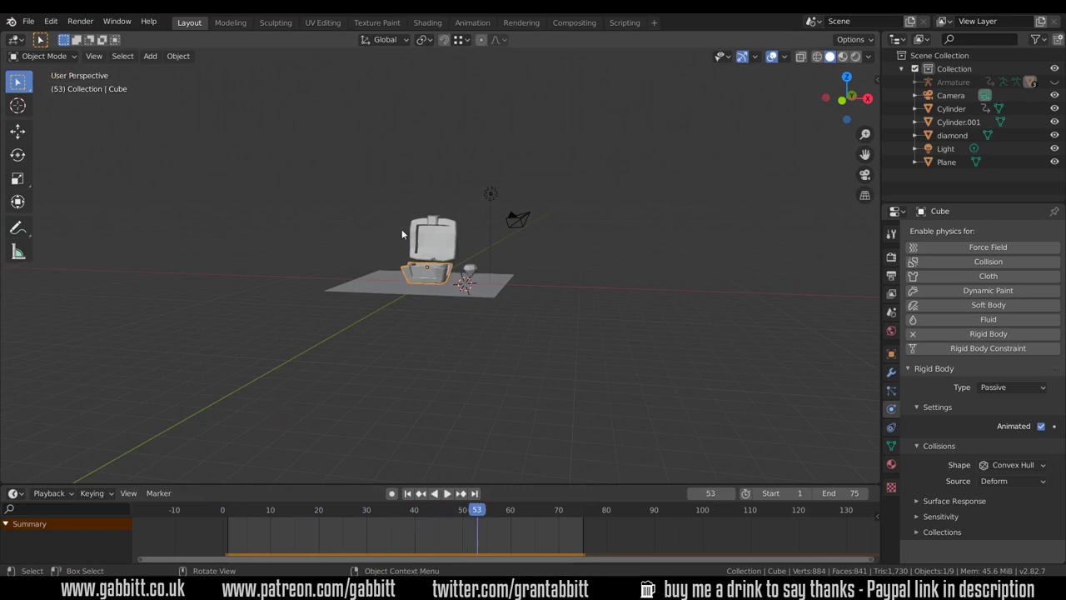
Step: Scrub through the first 24 frames to examine the coin and chest base up close, and return to frame 0
scroll(401, 229, "up", 6)
middle_click_drag(479, 301, 437, 339)
left_click_drag(225, 513, 337, 515)
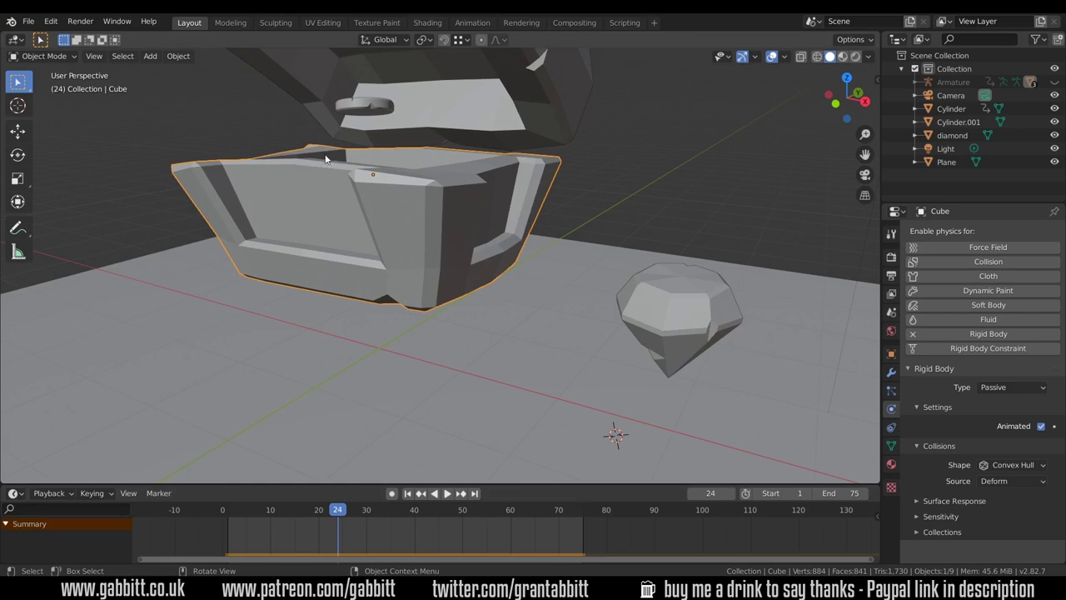
left_click_drag(327, 510, 222, 516)
Step: Hide the chest lid, play the simulation to watch the coin above the base, and return to frame 0
left_click(423, 284)
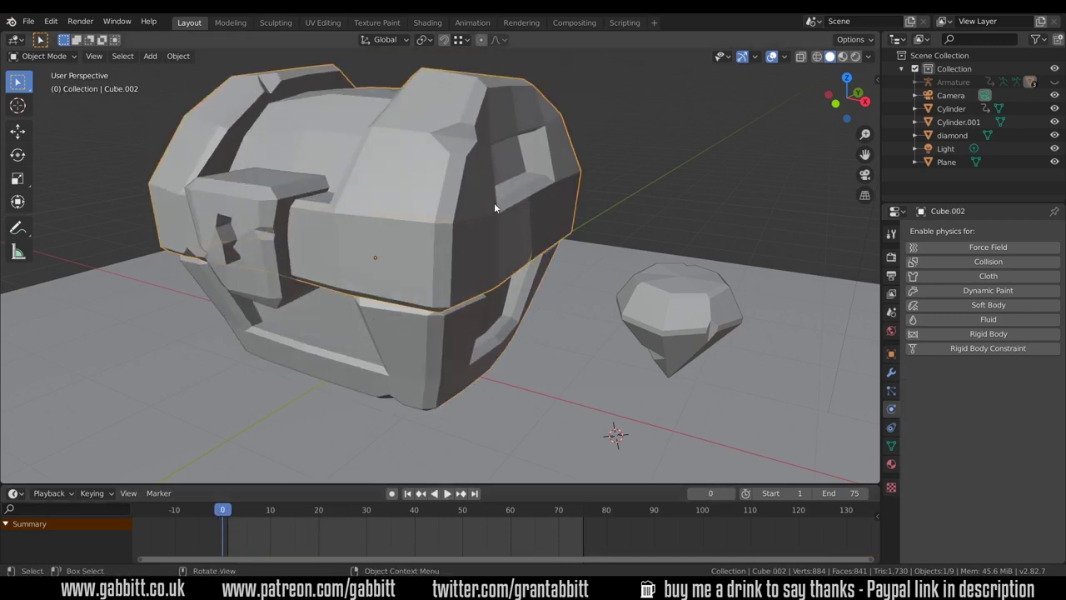
key("Delete")
key("space")
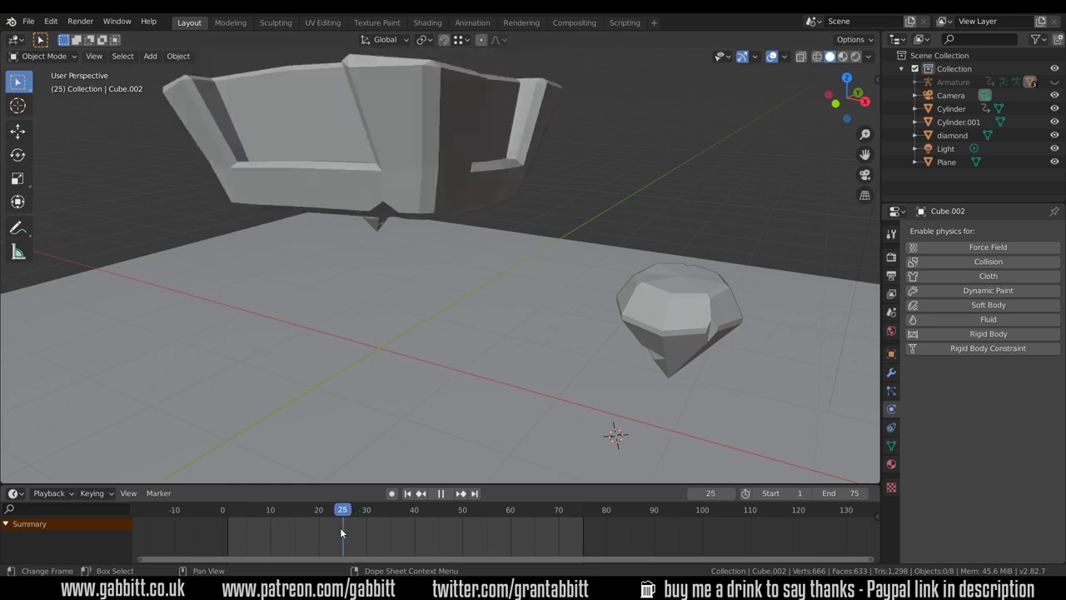
left_click_drag(340, 527, 223, 530)
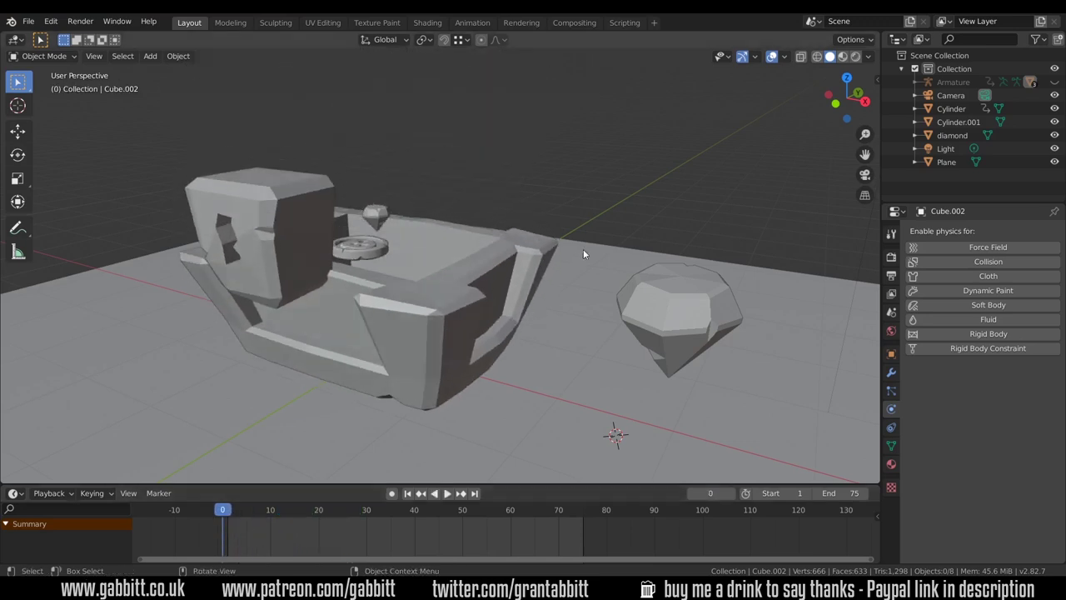
Step: Reveal the hidden objects, move the armature into a new collection named "bones" and hide that collection
key("alt+h")
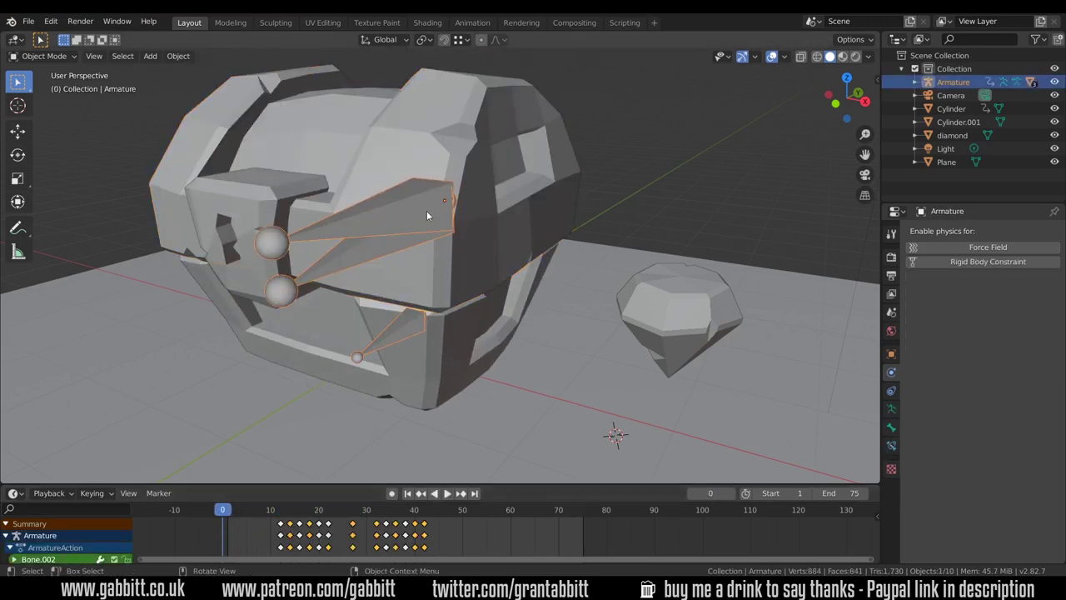
key("h")
key("alt+h")
key("m")
left_click(375, 258)
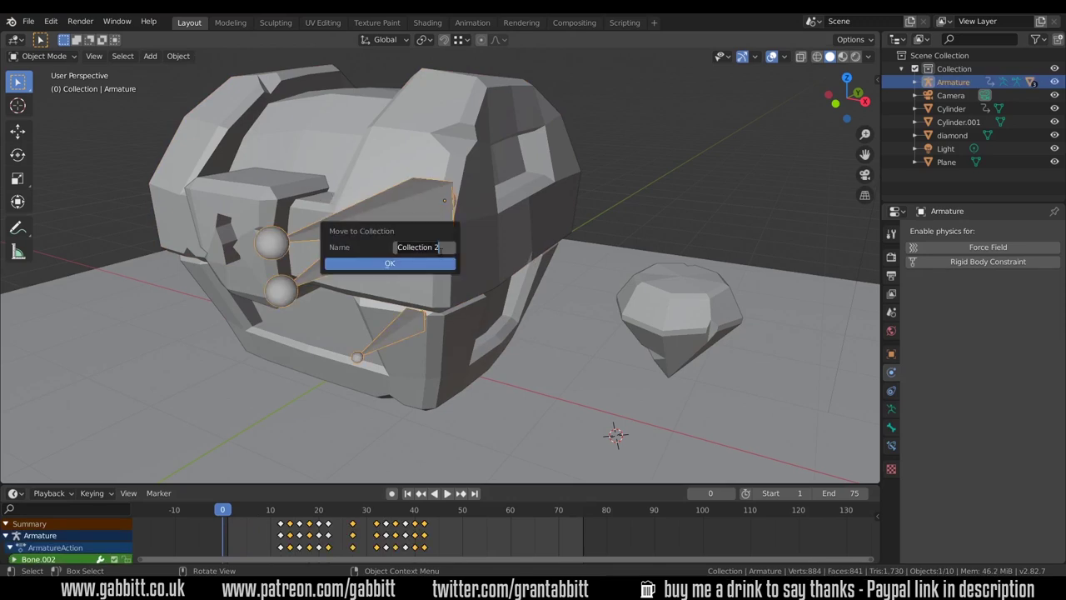
type("bones")
key("Return")
key("Return")
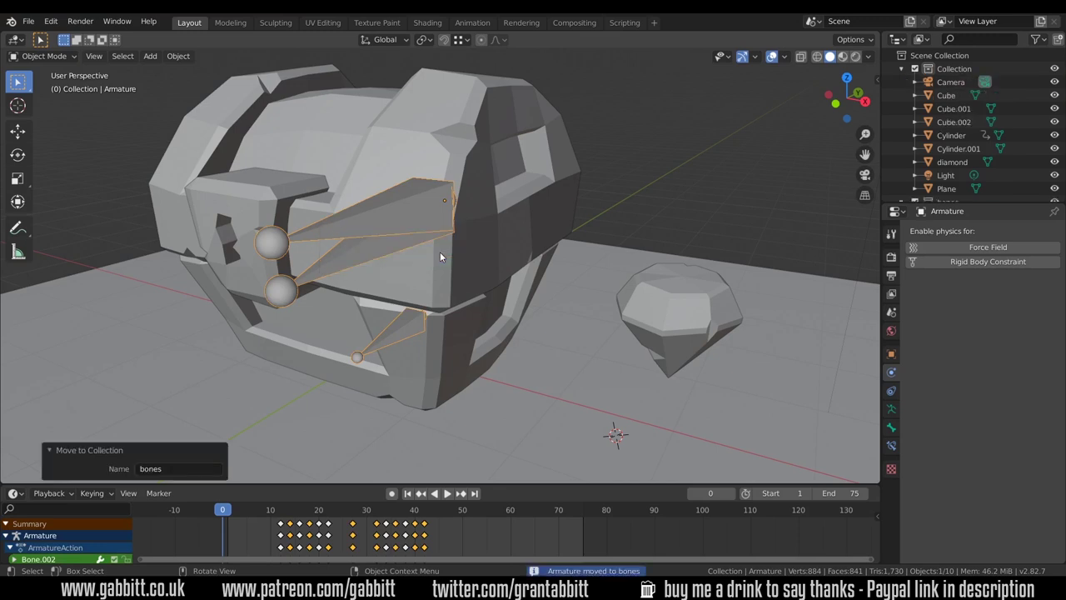
scroll(960, 146, "down", 2)
left_click(1054, 176)
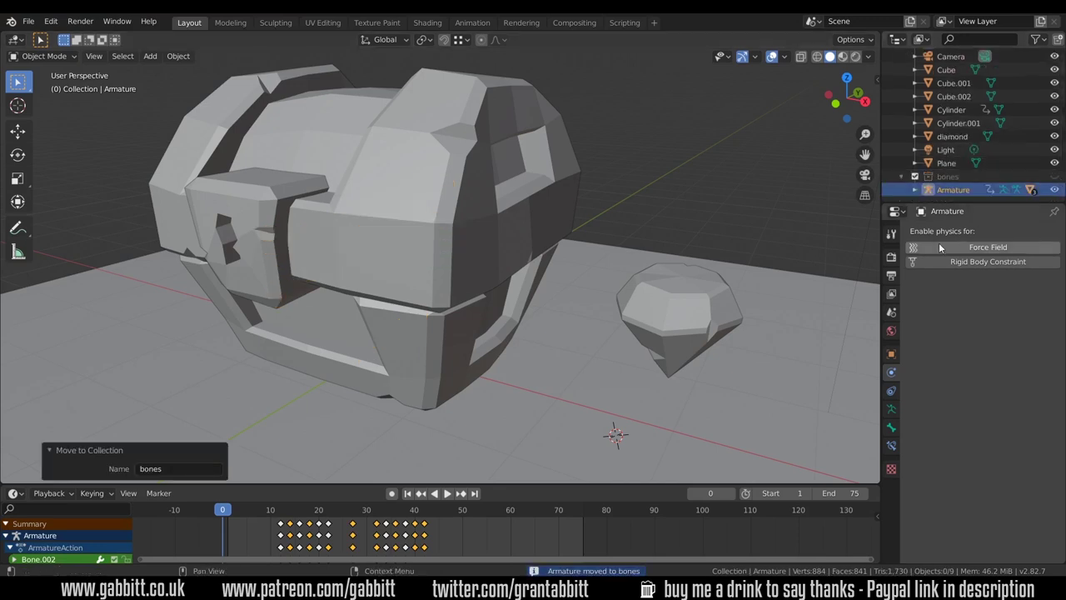
Step: Set the chest base's rigid body collision shape to Box and inspect its outline around the base
left_click(454, 336)
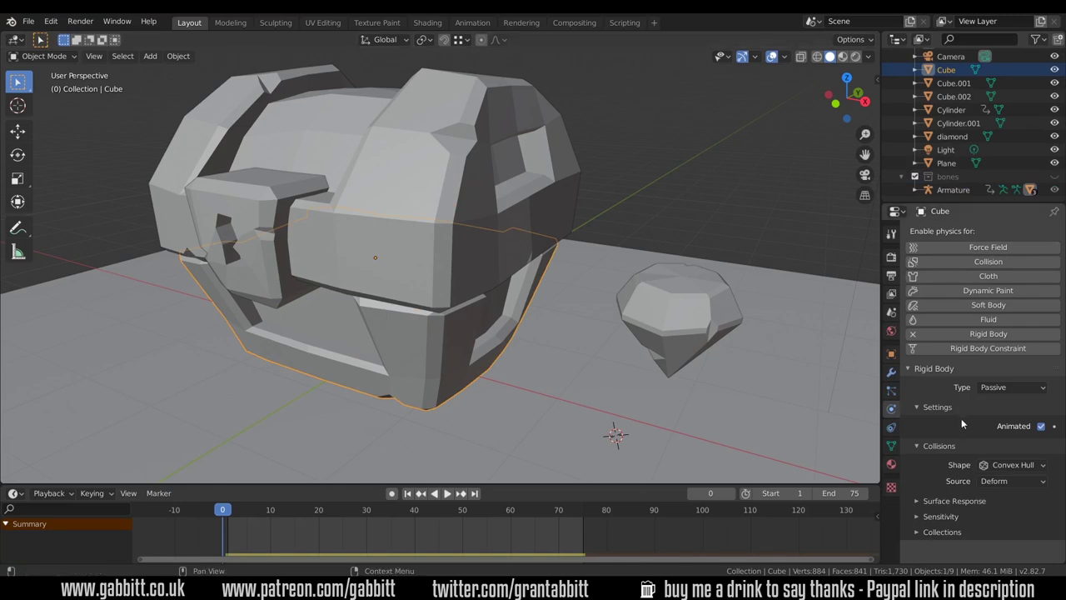
left_click(1004, 465)
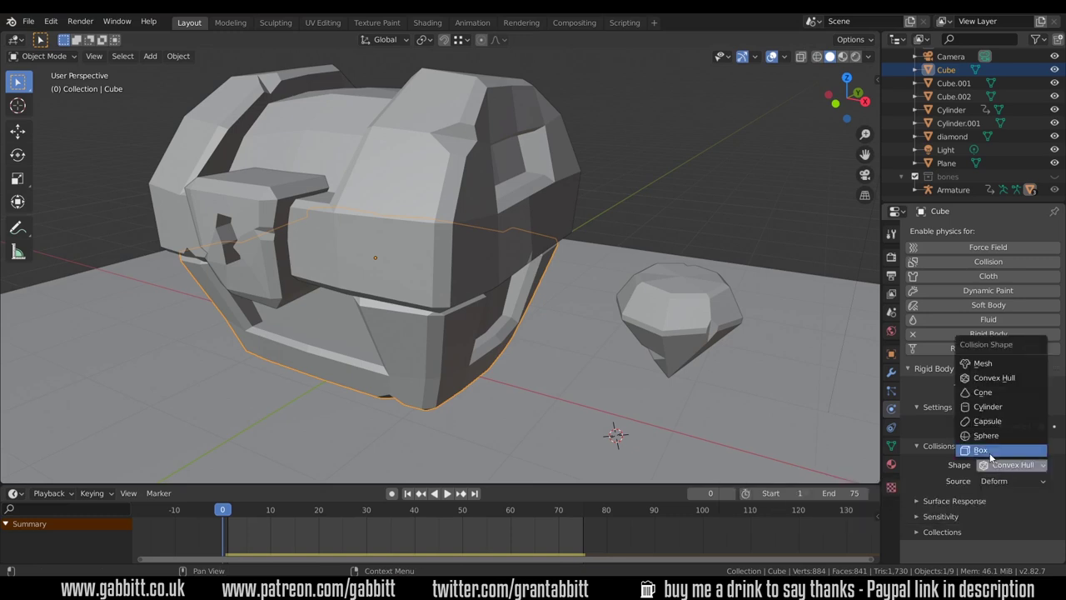
left_click(982, 450)
middle_click_drag(194, 252, 305, 301)
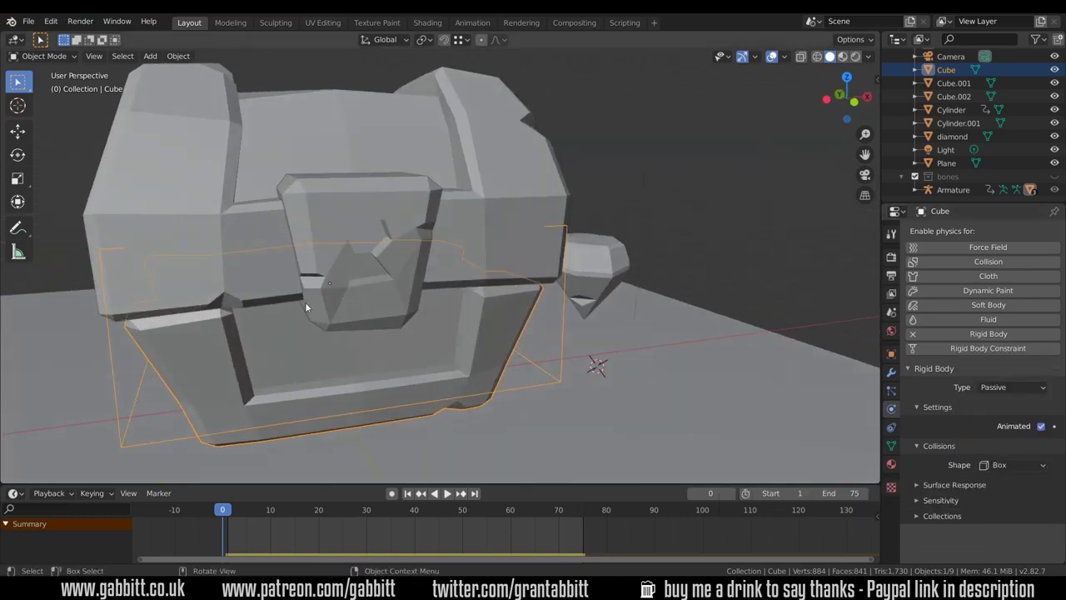
middle_click_drag(217, 371, 316, 358)
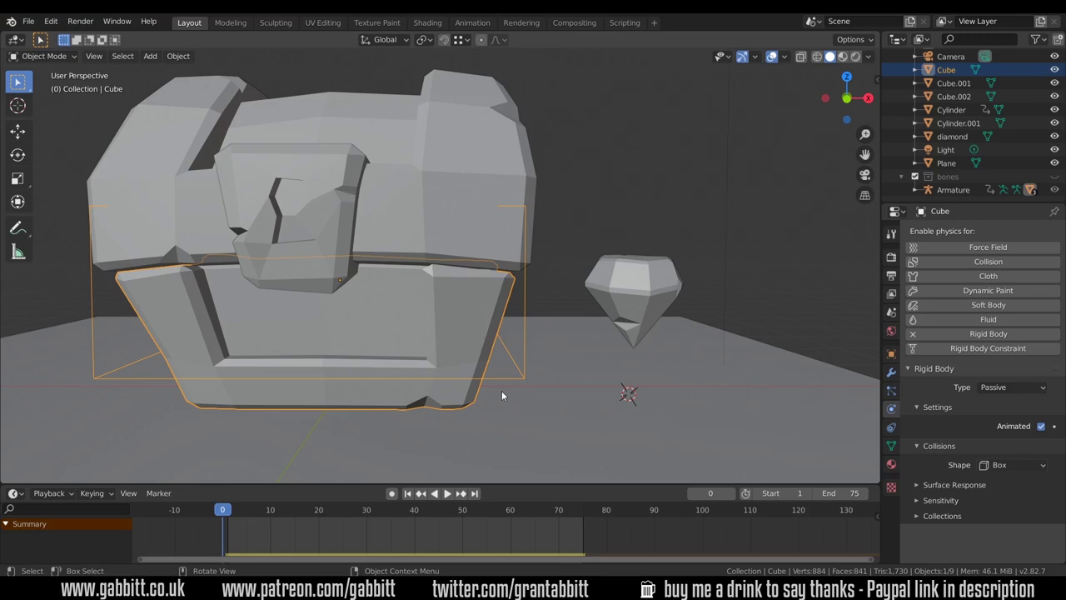
Step: Switch the chest base's collision shape to Capsule and inspect its outline from several sides
left_click(1011, 465)
left_click(1001, 436)
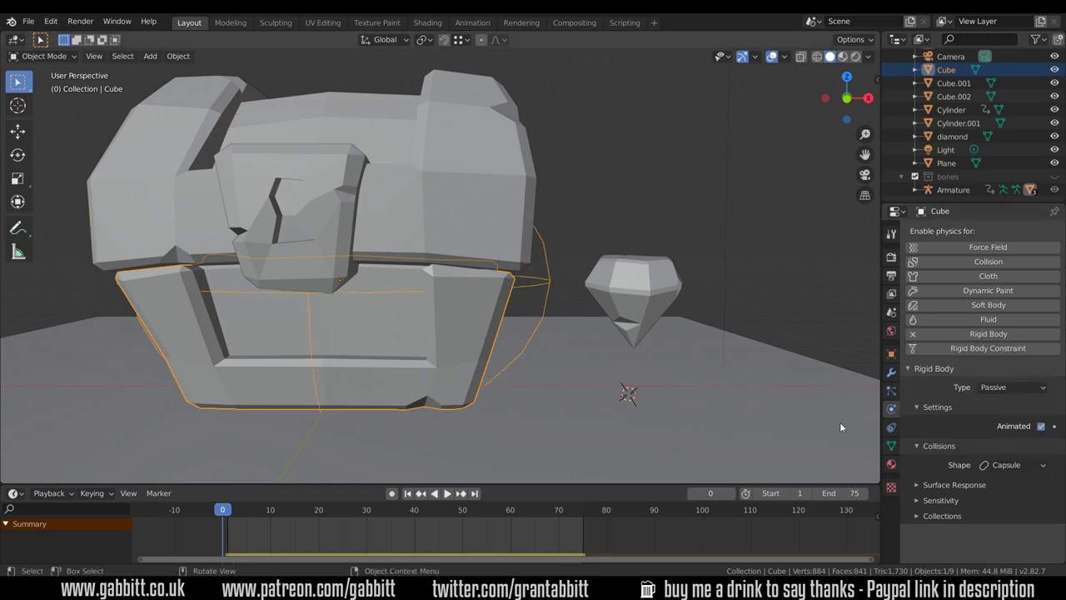
middle_click_drag(121, 241, 509, 274)
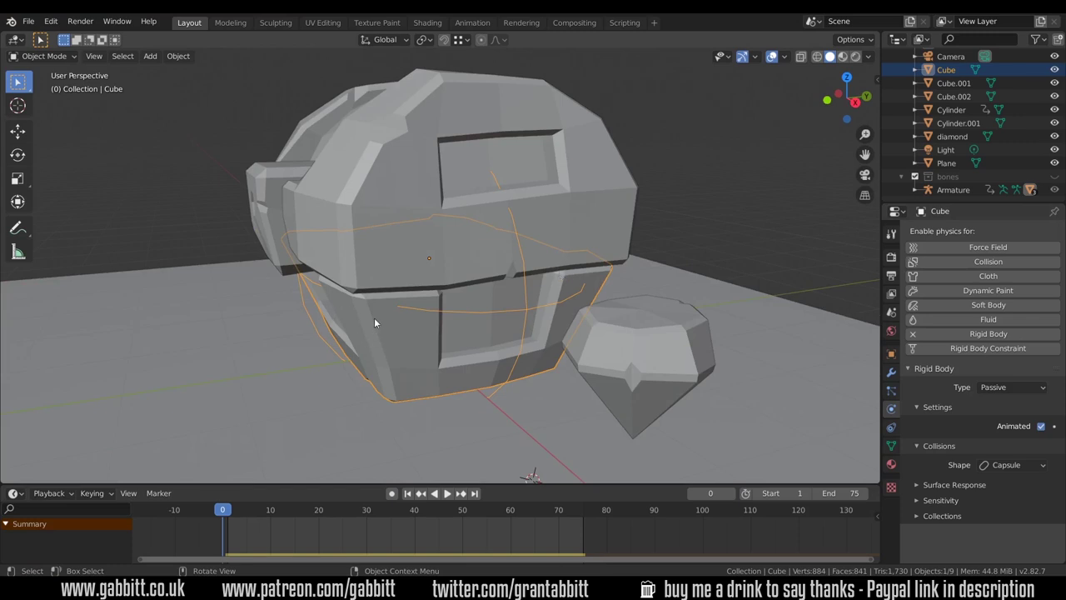
middle_click_drag(388, 333, 499, 393)
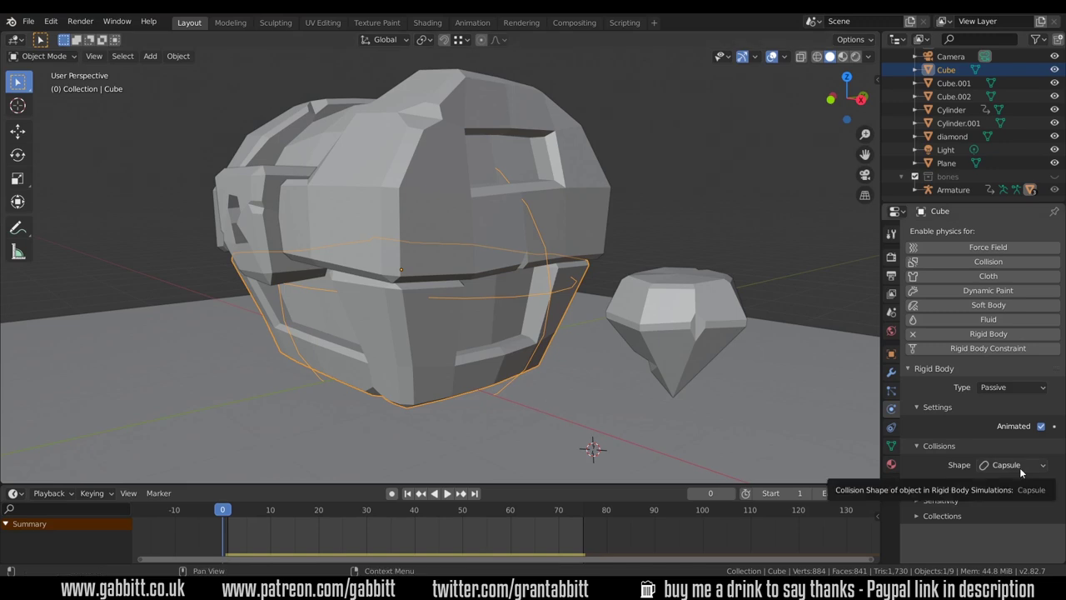
Step: Hide the chest lid, play the first frames with the Capsule shape and return to frame 0
left_click(411, 173)
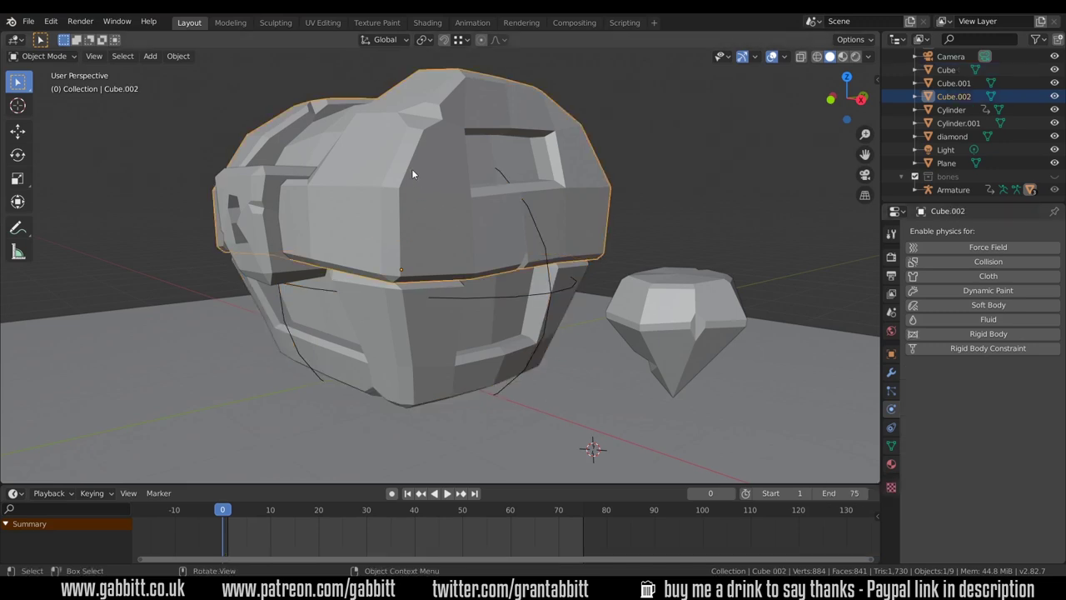
key("h")
key("space")
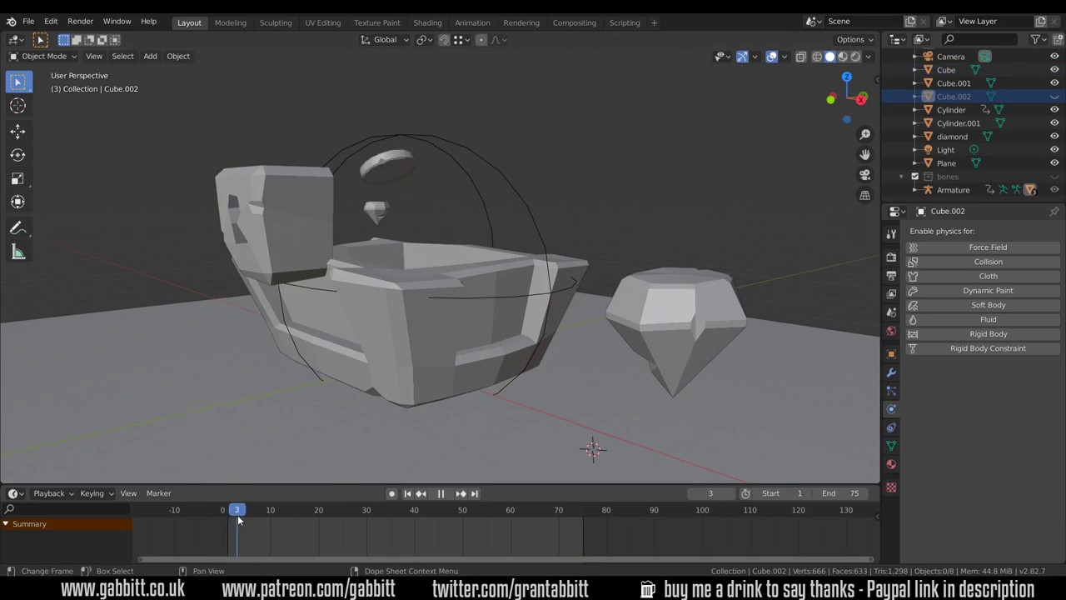
key("space")
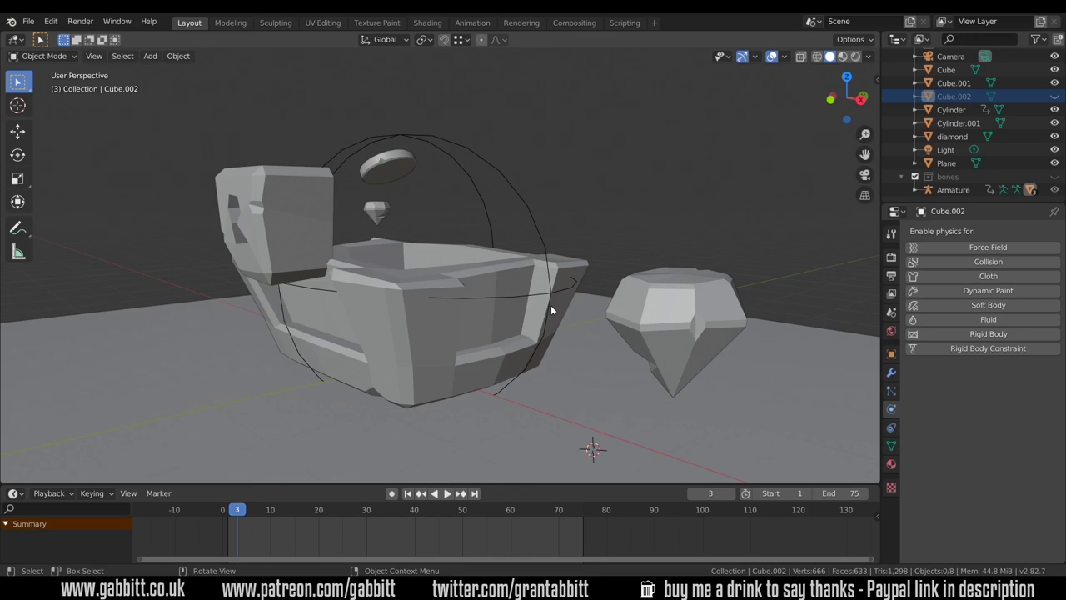
left_click_drag(238, 509, 222, 510)
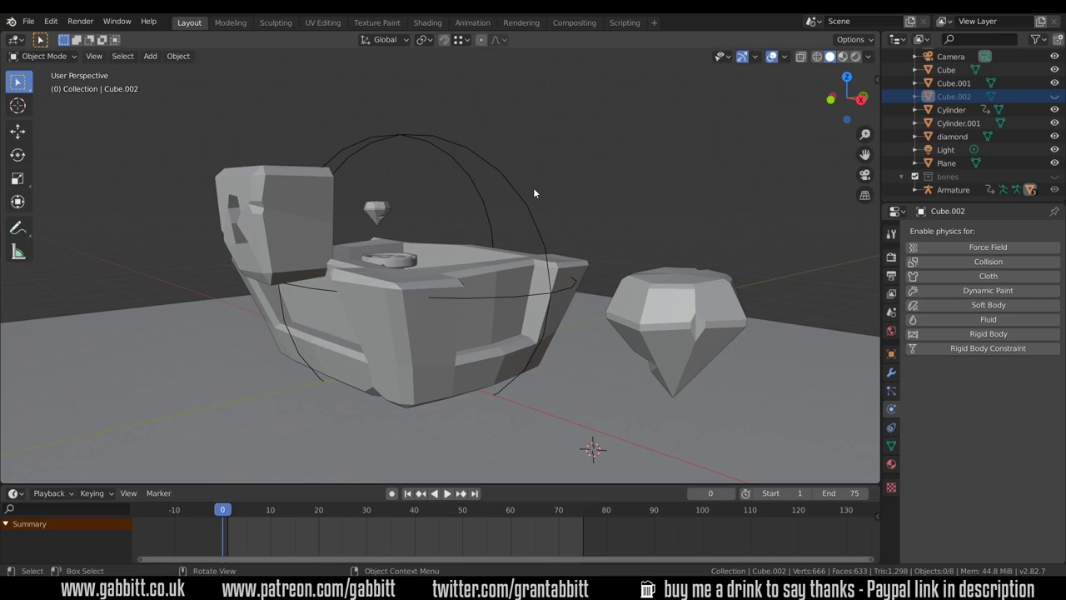
Step: Try Convex Hull as the chest base's collision shape and settle on Mesh
left_click(453, 325)
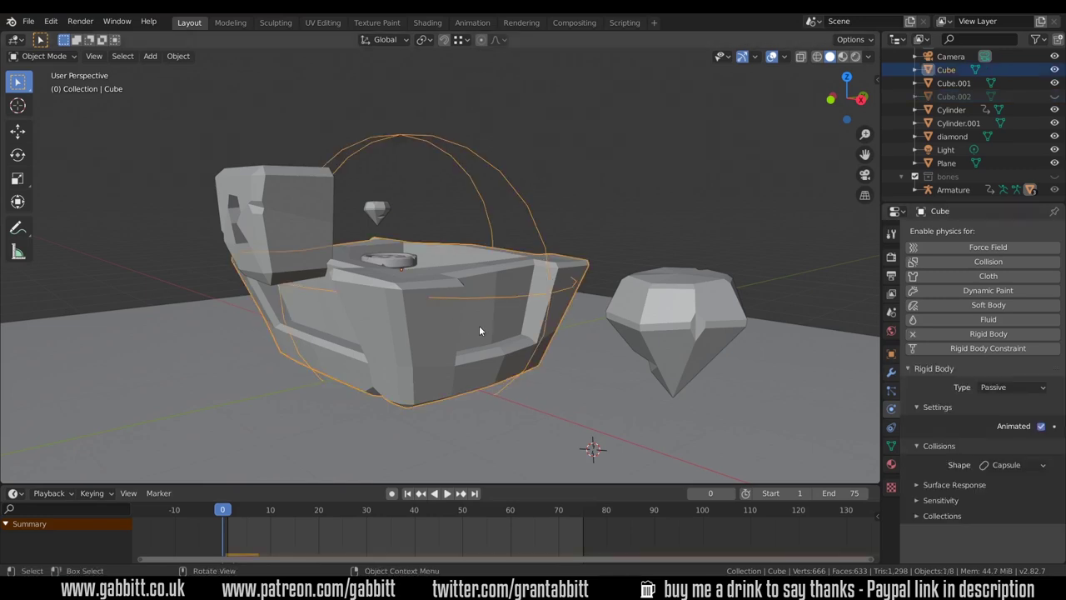
left_click(1003, 468)
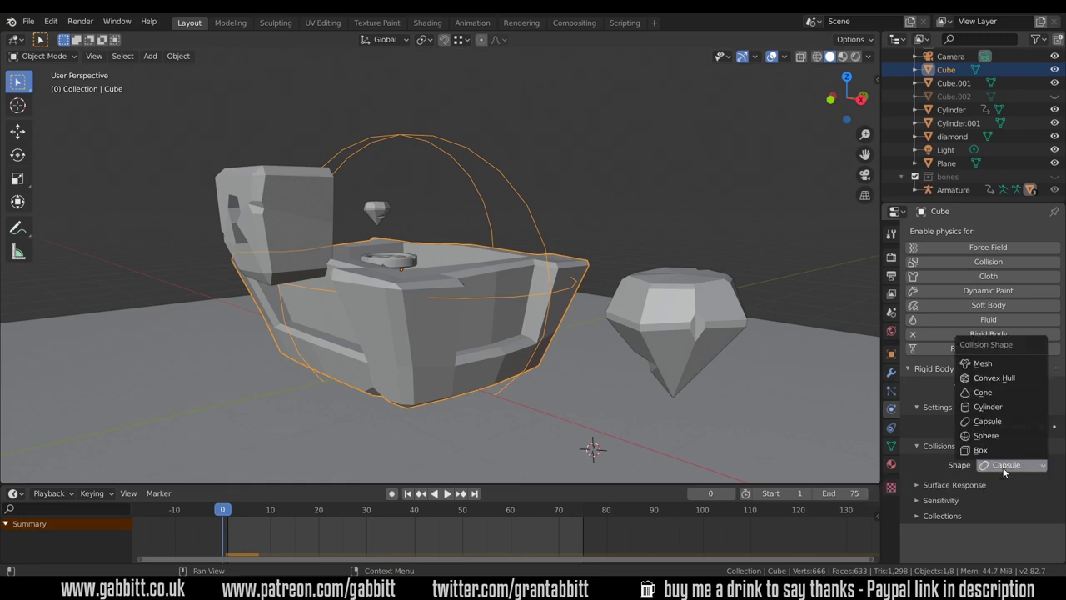
left_click(991, 378)
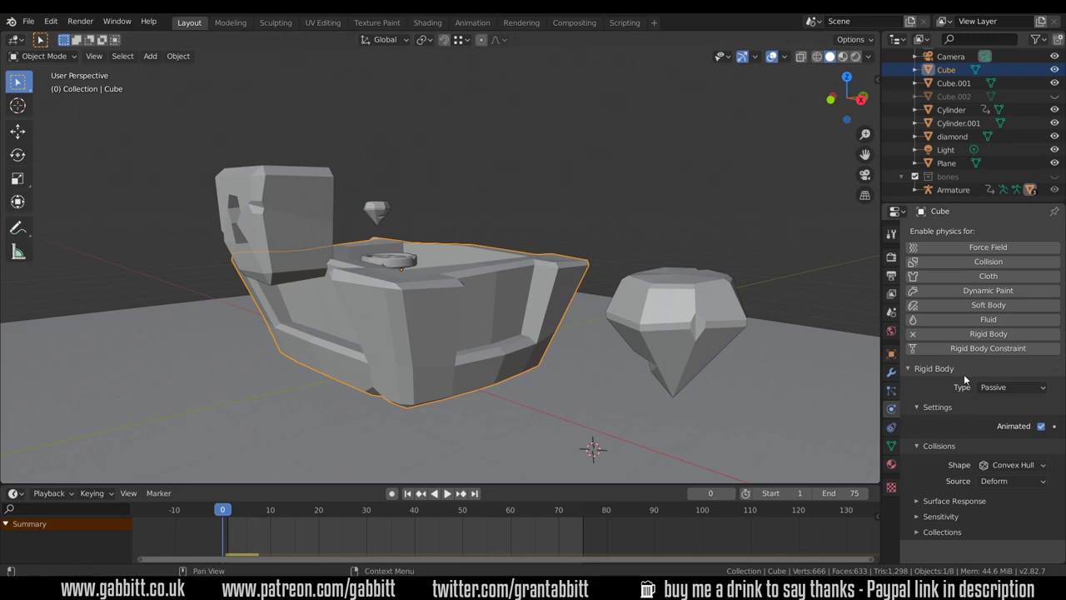
left_click(1009, 465)
left_click(983, 363)
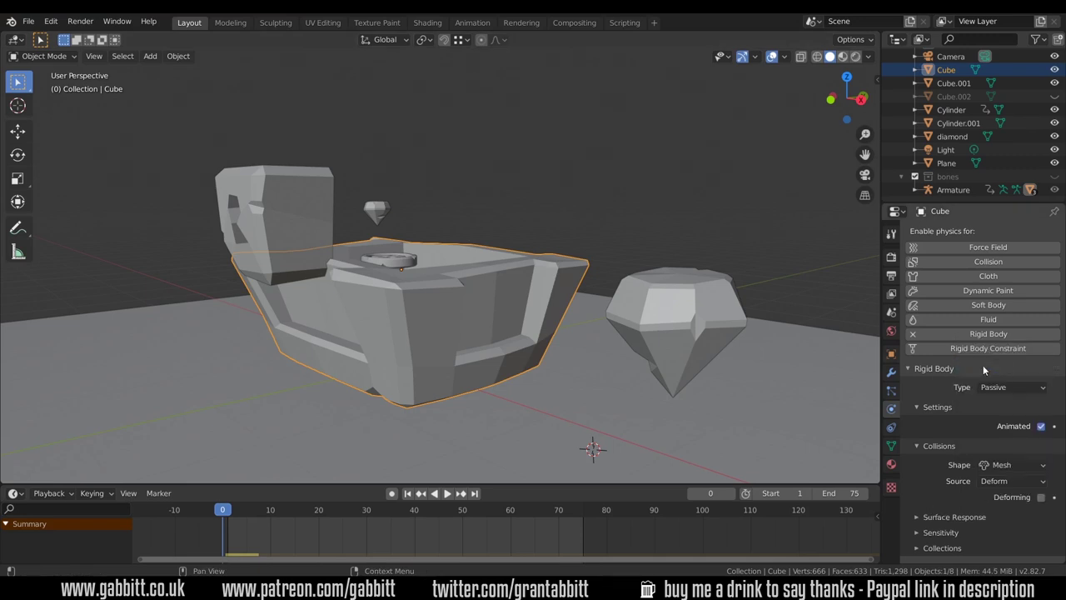
Step: Play the simulation to frame 64 with the Mesh shape, examine the coin and chest base, and return to frame 0
middle_click_drag(491, 273, 421, 311)
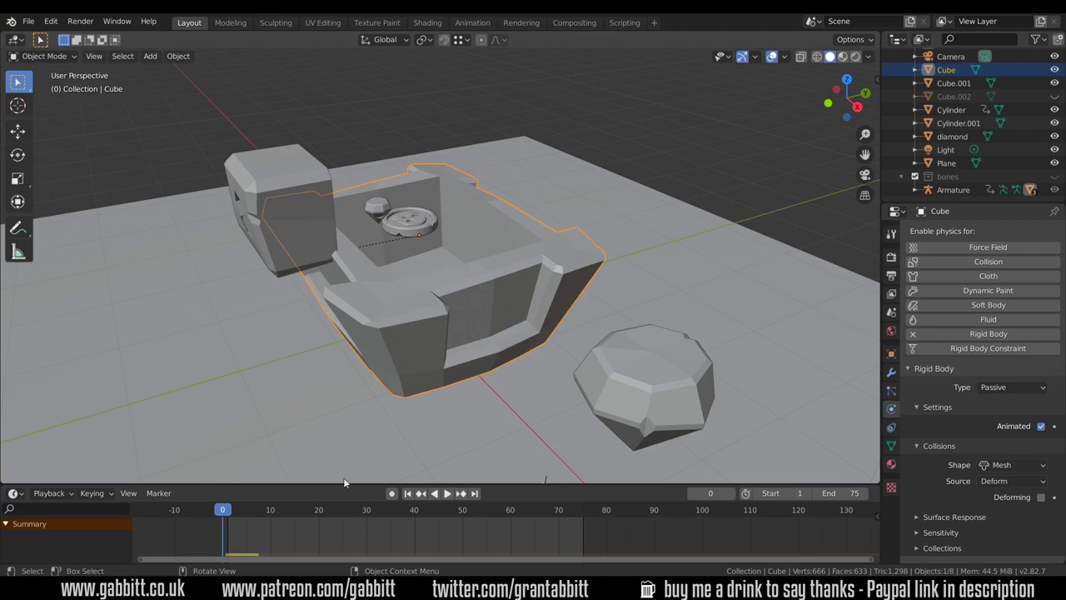
key("space")
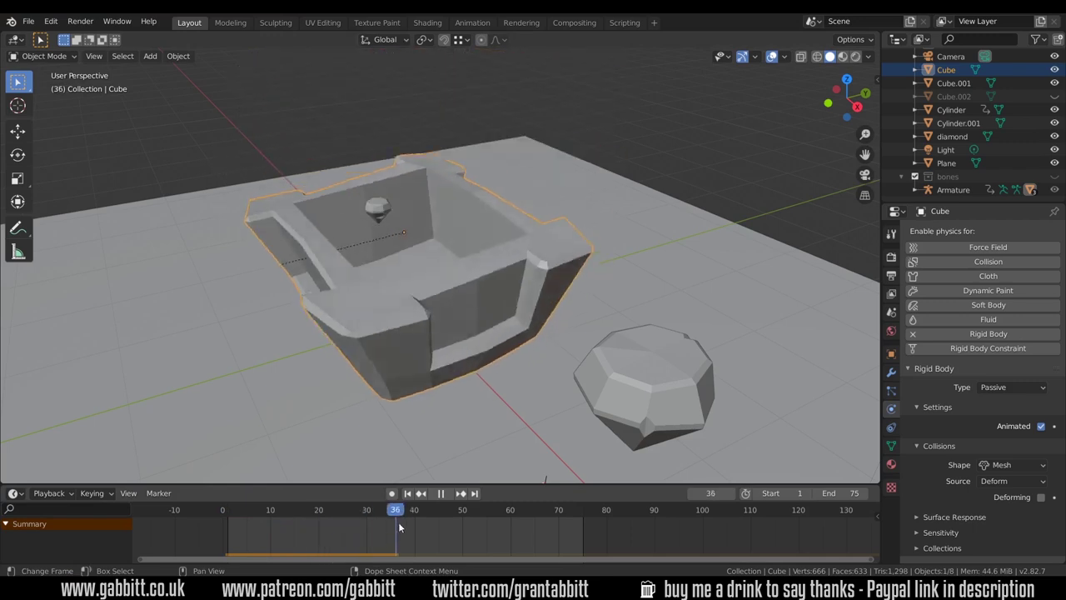
left_click(528, 522)
key("space")
middle_click_drag(784, 319, 657, 335)
scroll(656, 335, "down", 2)
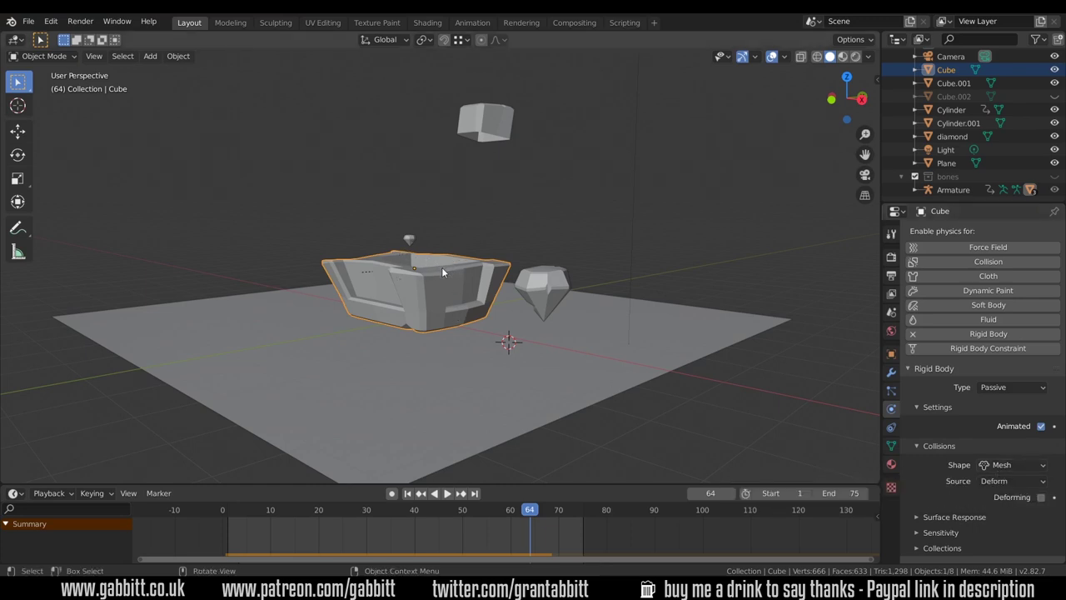
left_click_drag(530, 508, 217, 511)
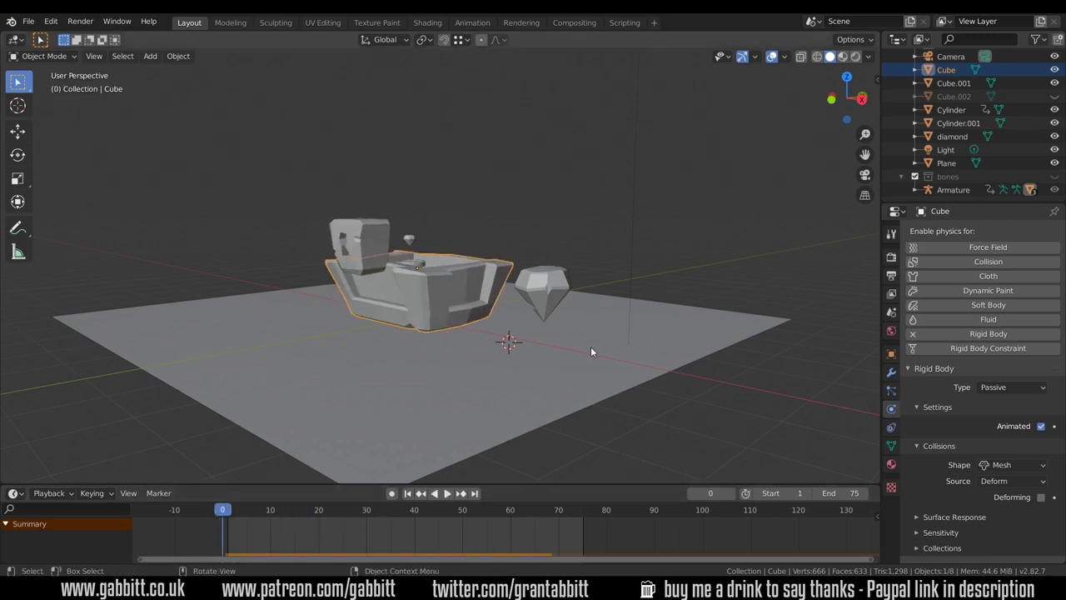
Step: Unhide the chest lid and give it a passive, animated rigid body with the Mesh collision shape
key("alt+h")
left_click(434, 239)
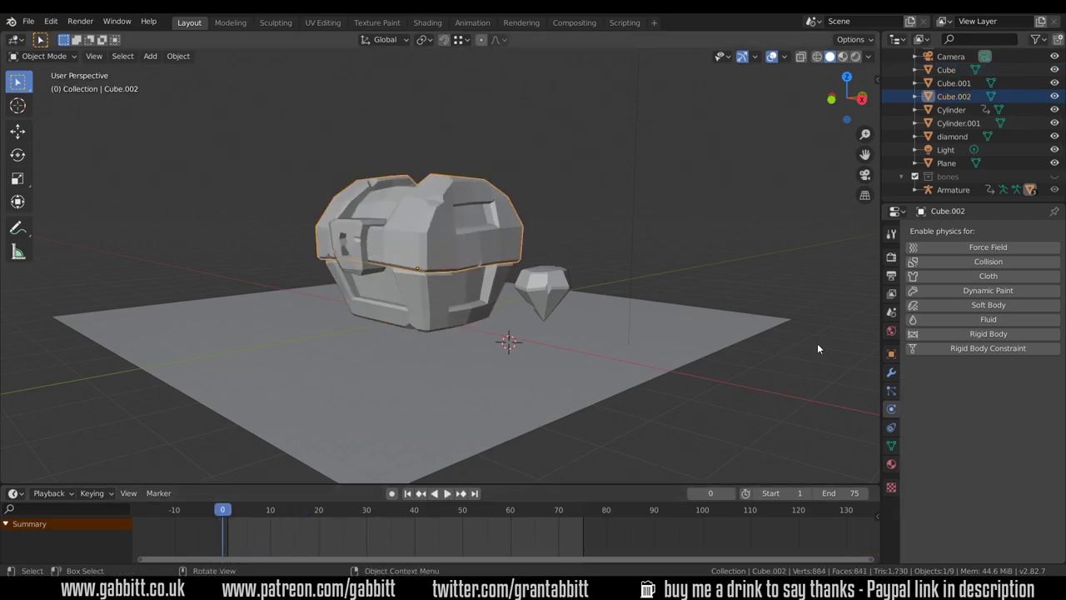
left_click(988, 333)
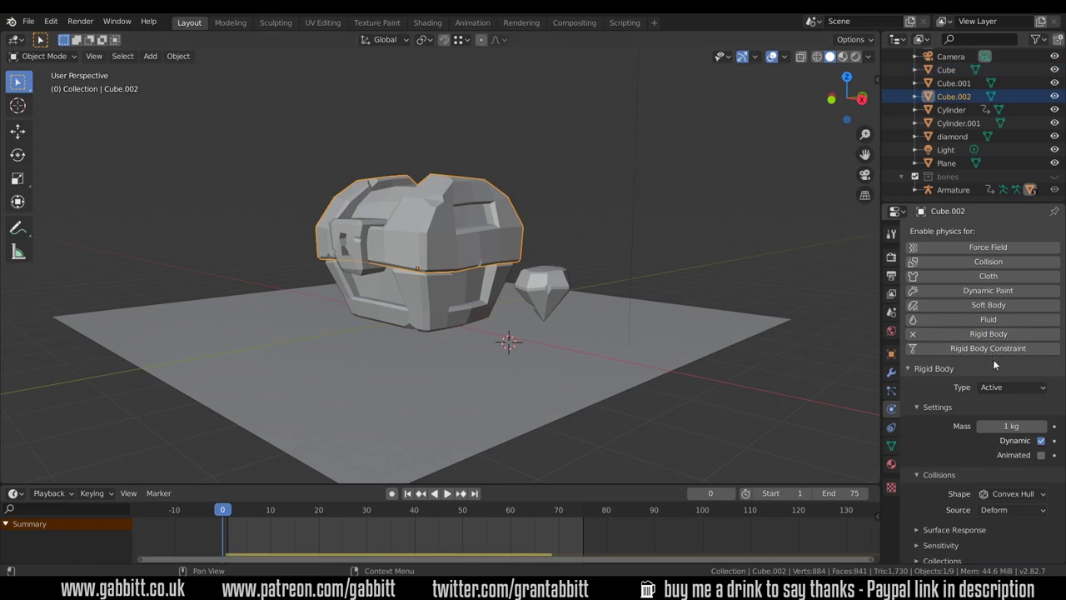
left_click(1004, 386)
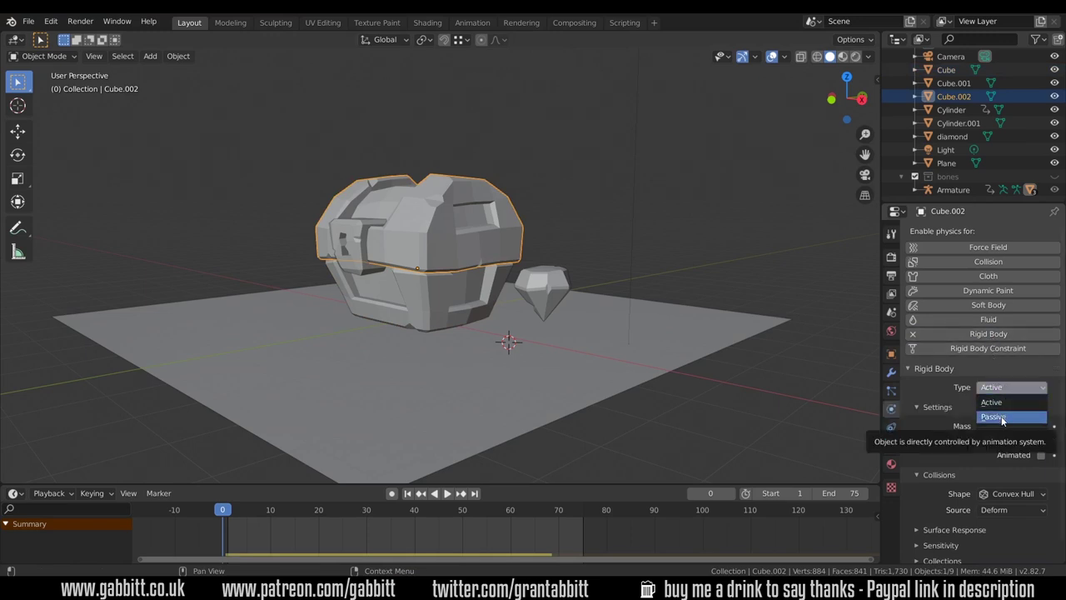
left_click(1002, 421)
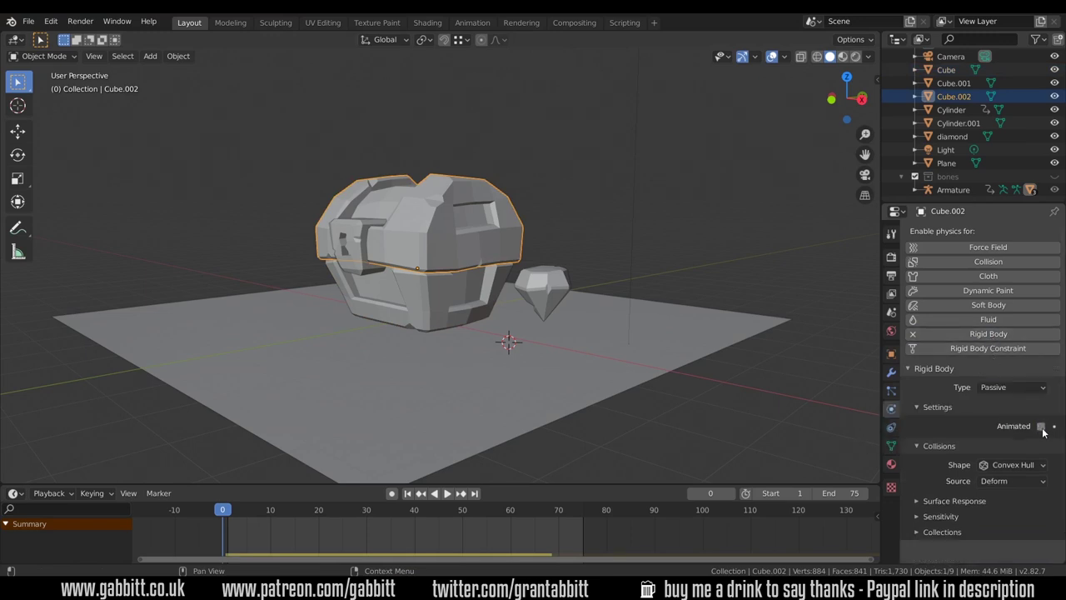
left_click(1040, 426)
left_click(1032, 465)
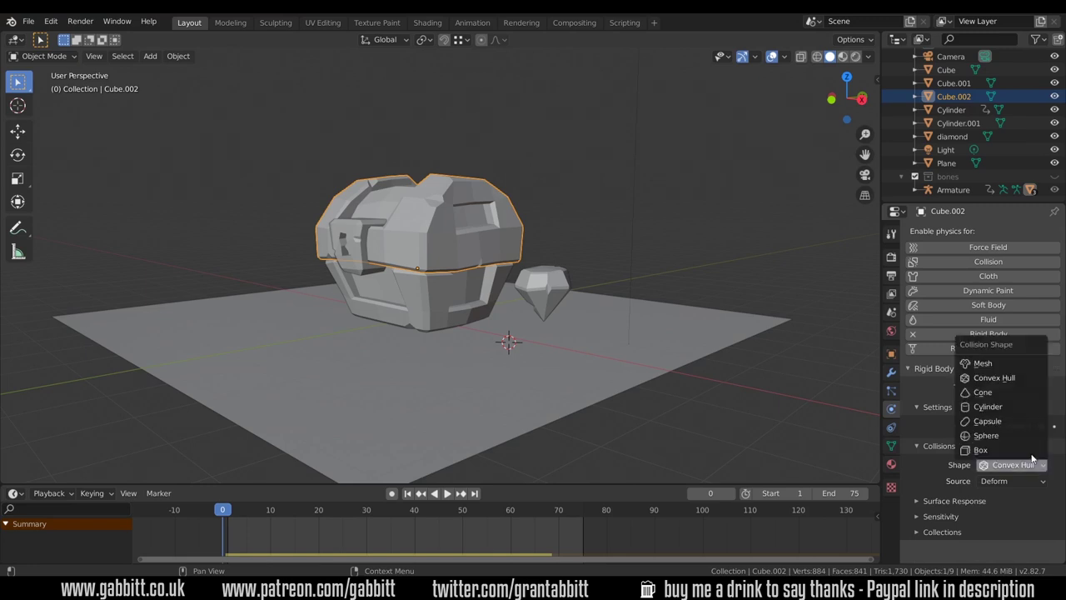
left_click(998, 365)
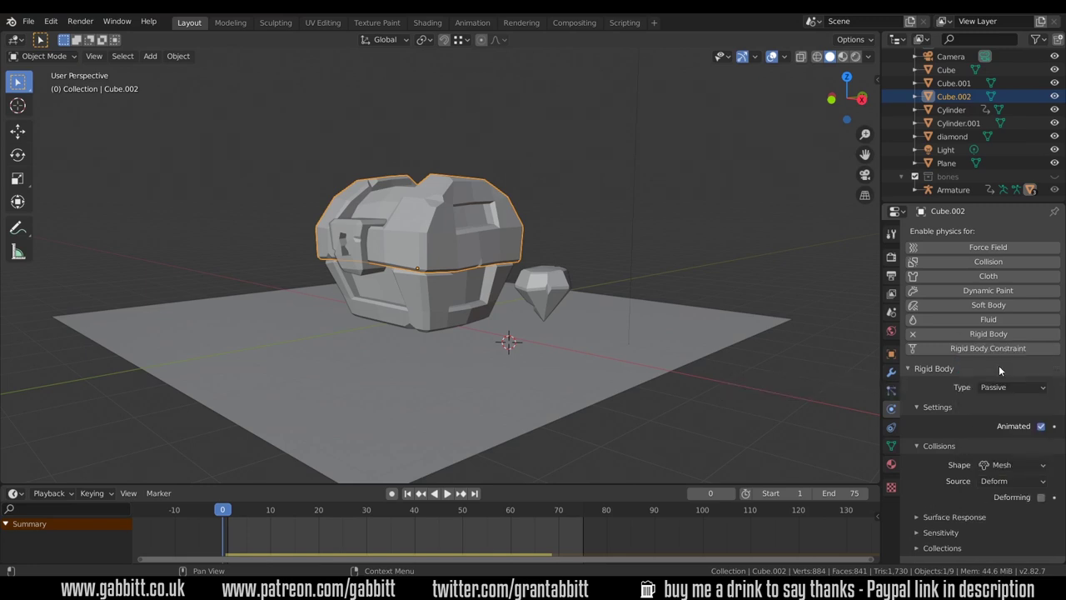
Step: Add a rigid body to the chest's front latch and make it Passive and Animated
left_click(356, 242)
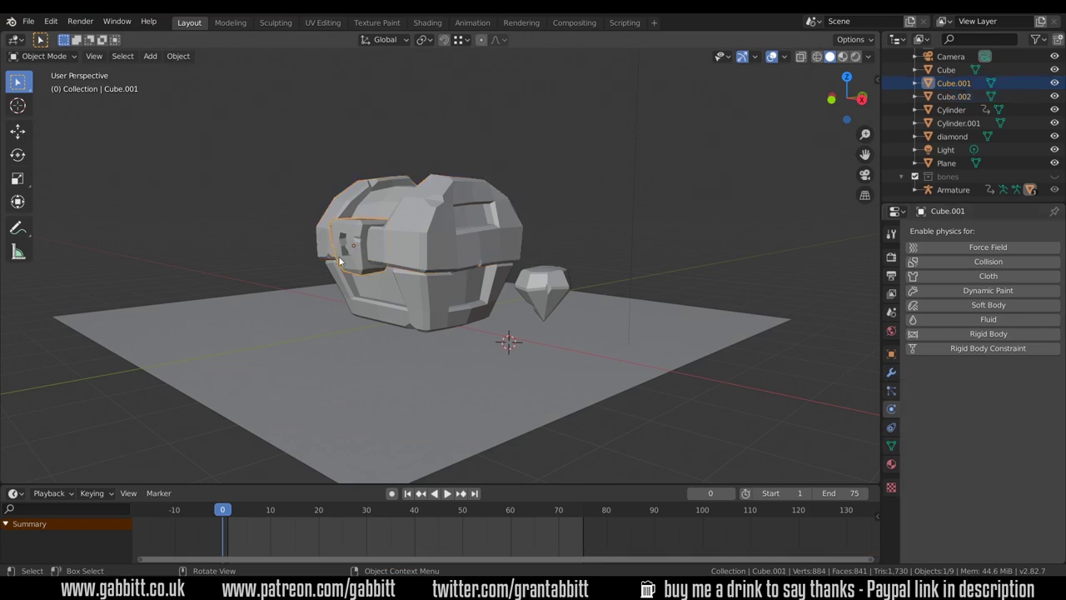
left_click(979, 334)
left_click(998, 388)
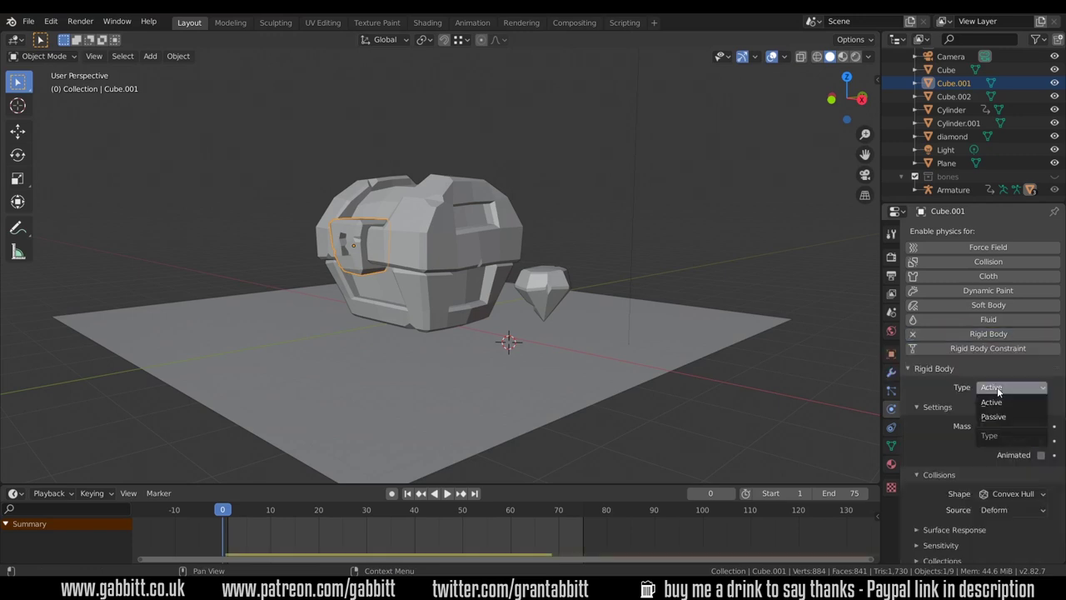
left_click(1005, 418)
left_click(1042, 426)
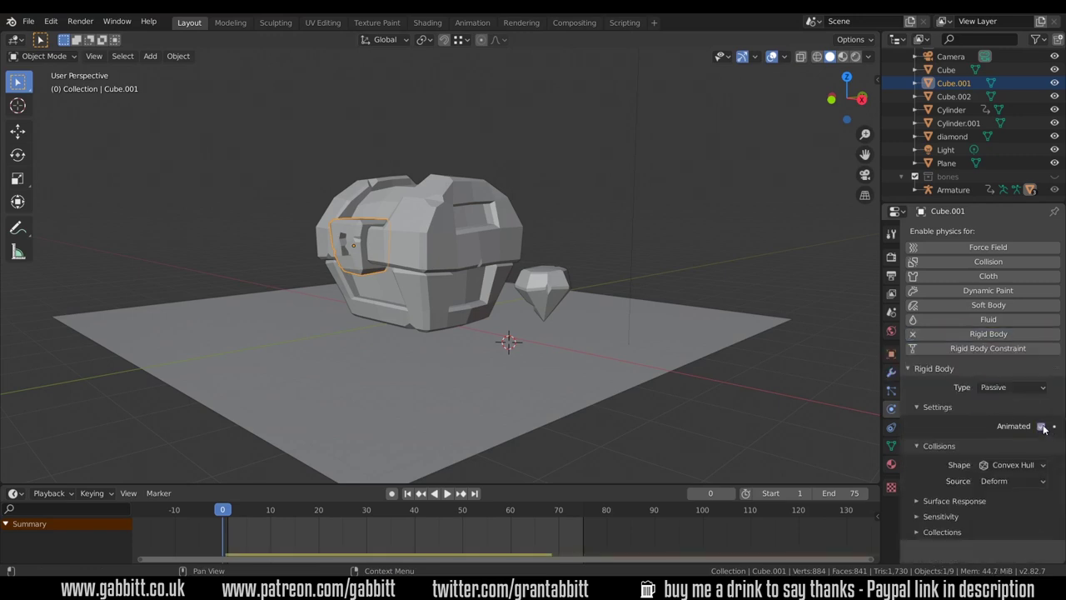
Step: Set the latch's collision shape to Box and inspect its outline from the front and side
middle_click_drag(353, 249, 443, 255)
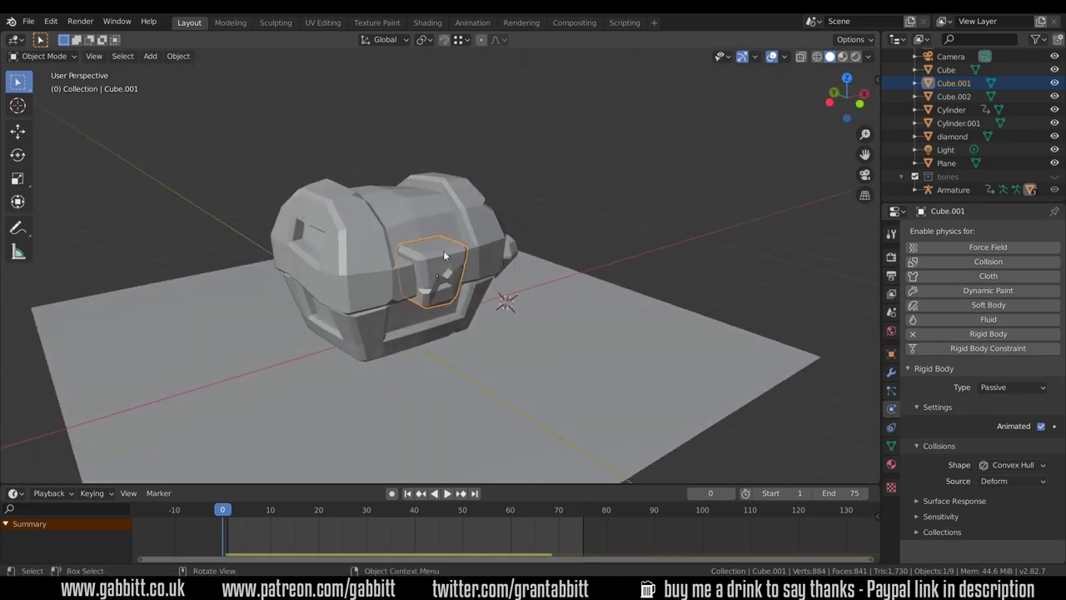
left_click(1017, 462)
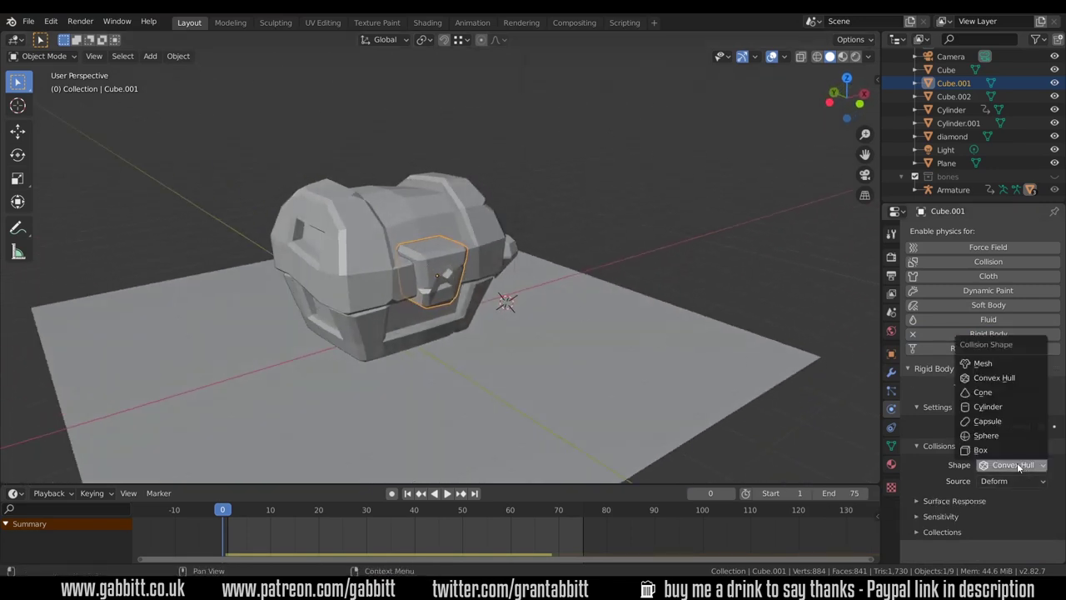
left_click(997, 451)
middle_click_drag(804, 441, 404, 305)
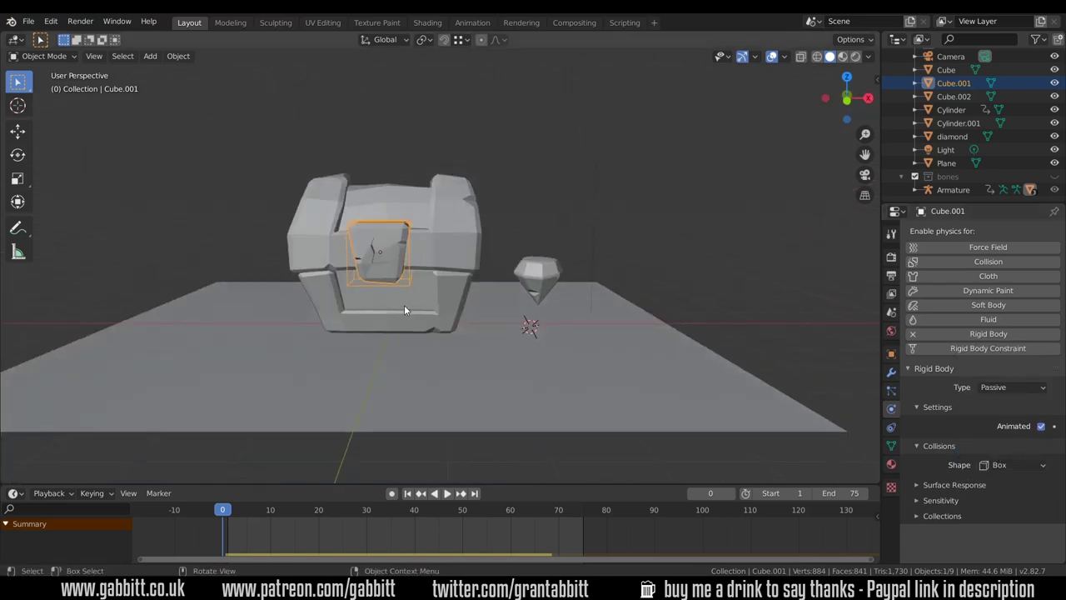
scroll(404, 303, "up", 5)
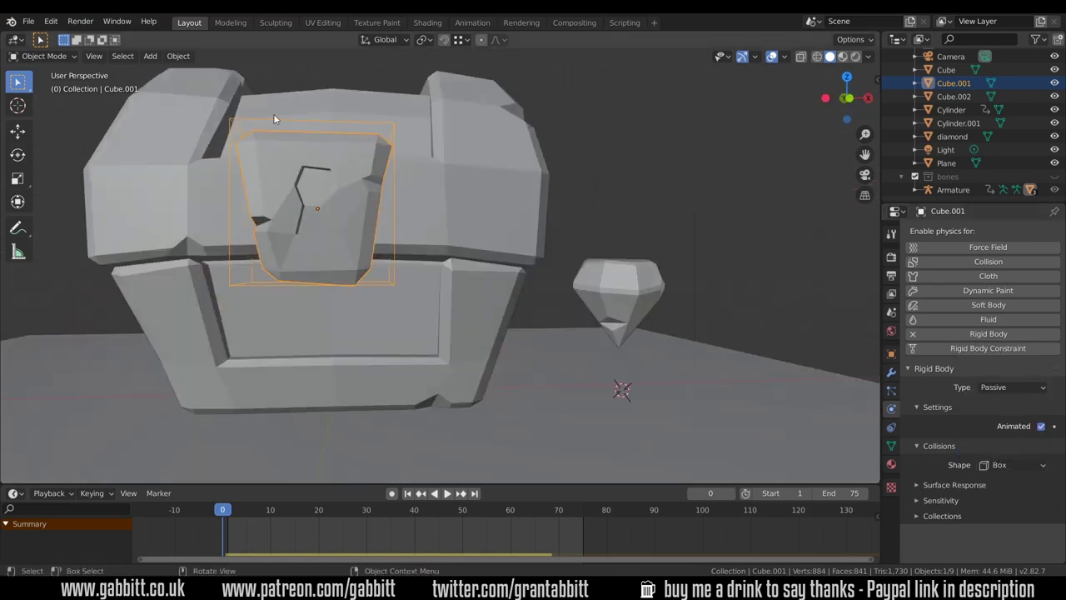
middle_click_drag(273, 119, 381, 268)
middle_click_drag(388, 324, 208, 350)
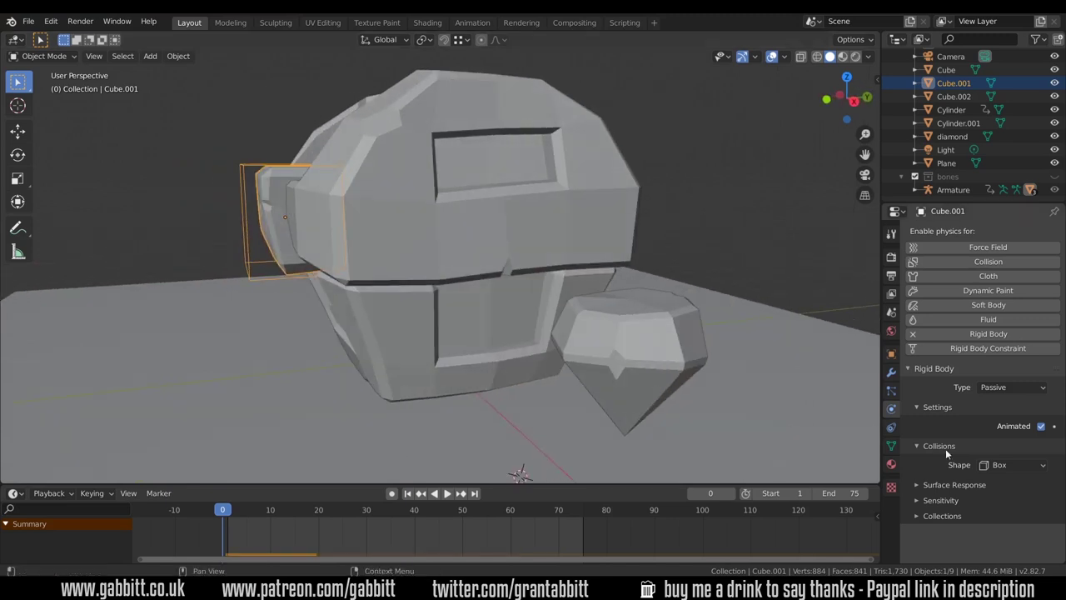
left_click(1021, 468)
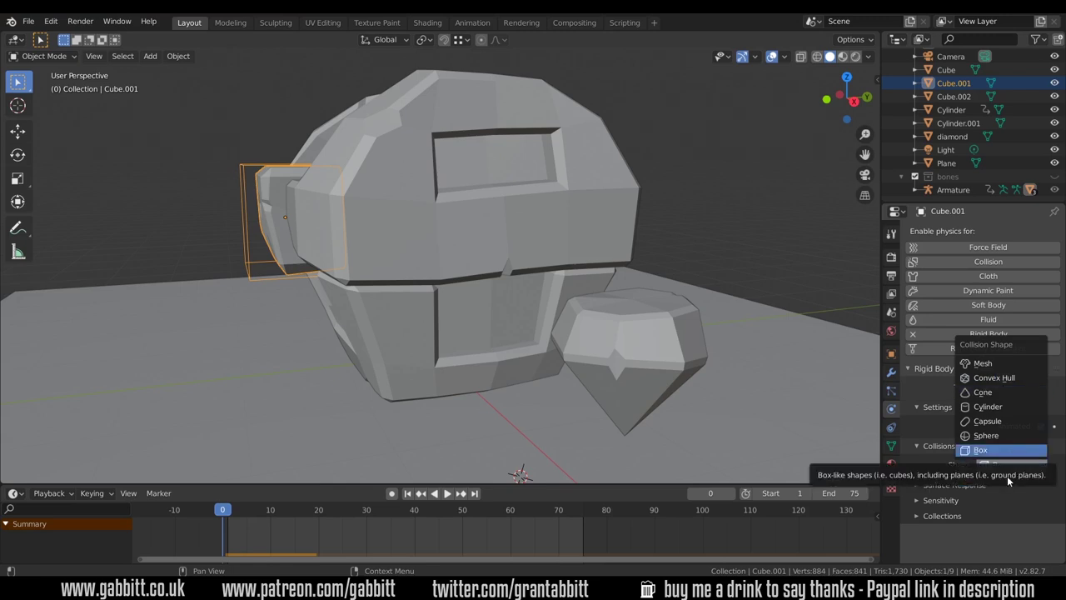
left_click(999, 450)
Step: Play the simulation with the latch's Box shape and return to frame 0
key("space")
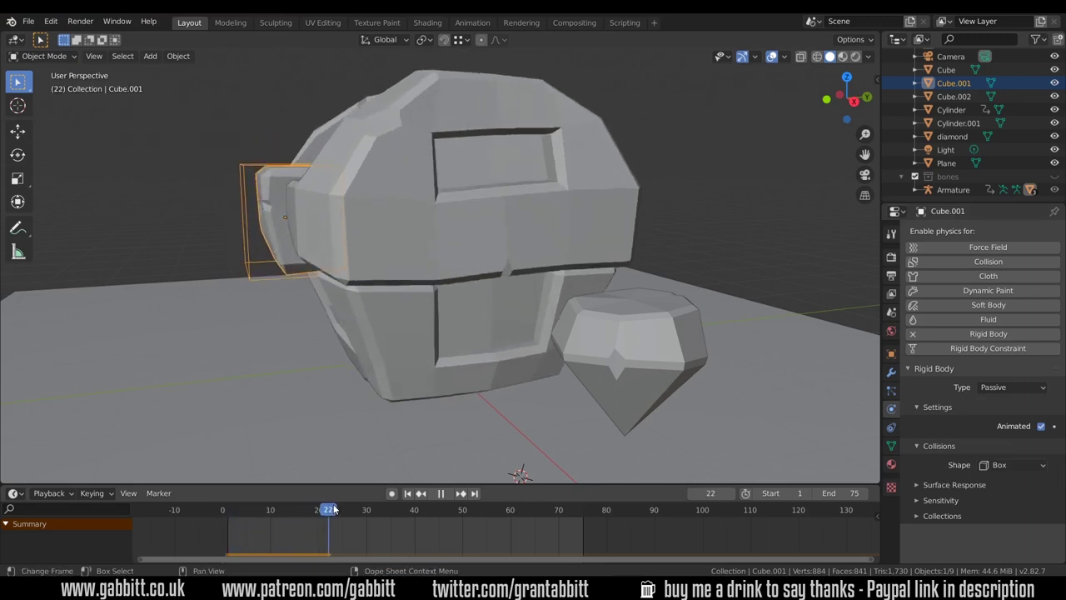
key("space")
scroll(510, 200, "down", 5)
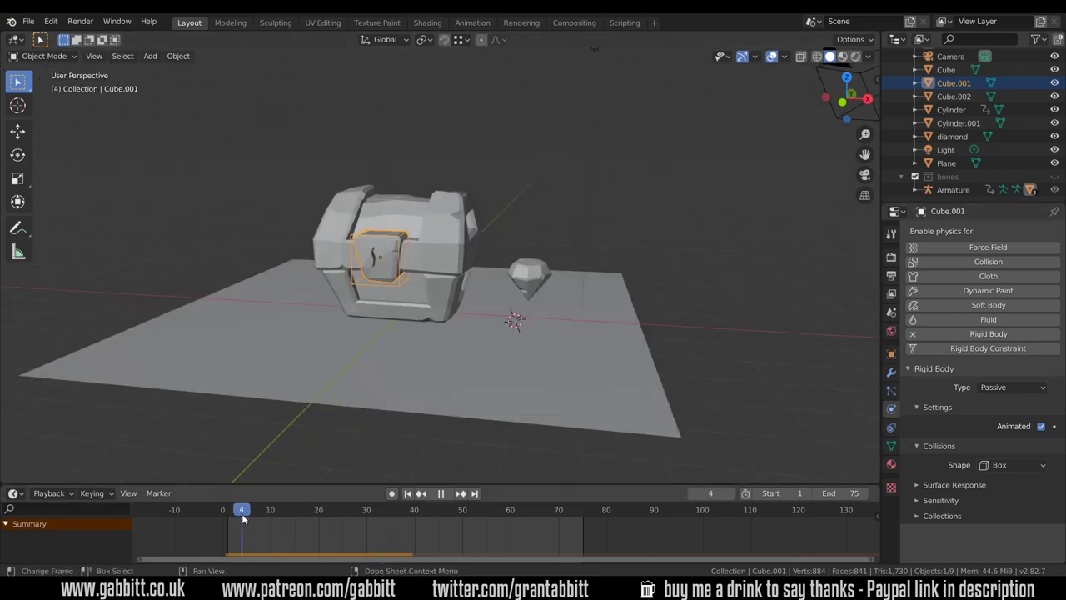
Step: Delete the keyframes of the large gem beside the chest and scale the gem down to about 0.64
left_click(534, 285)
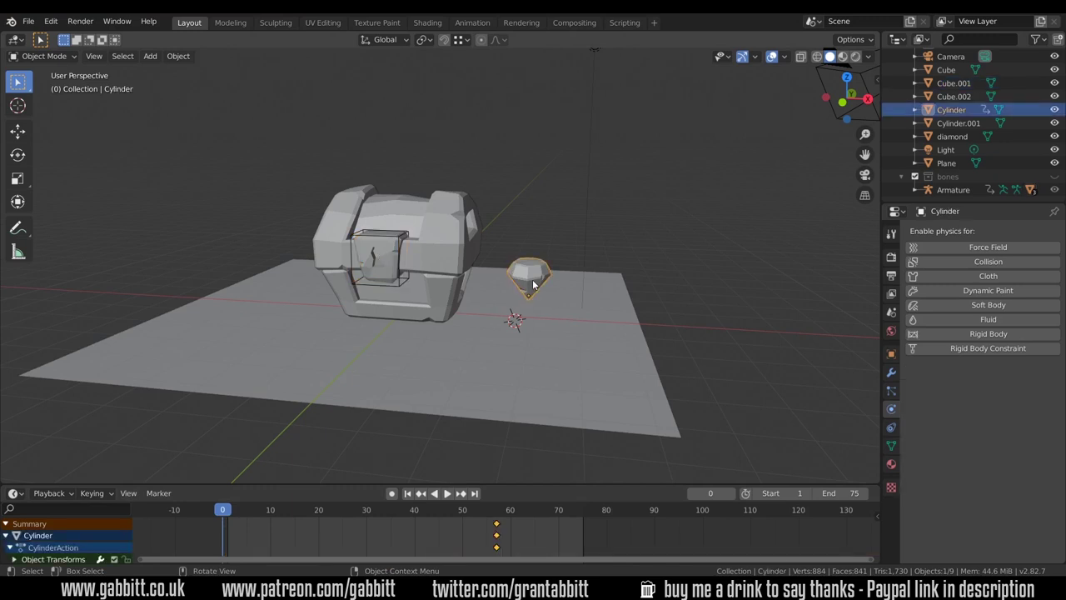
key("x")
left_click(499, 525)
key("s")
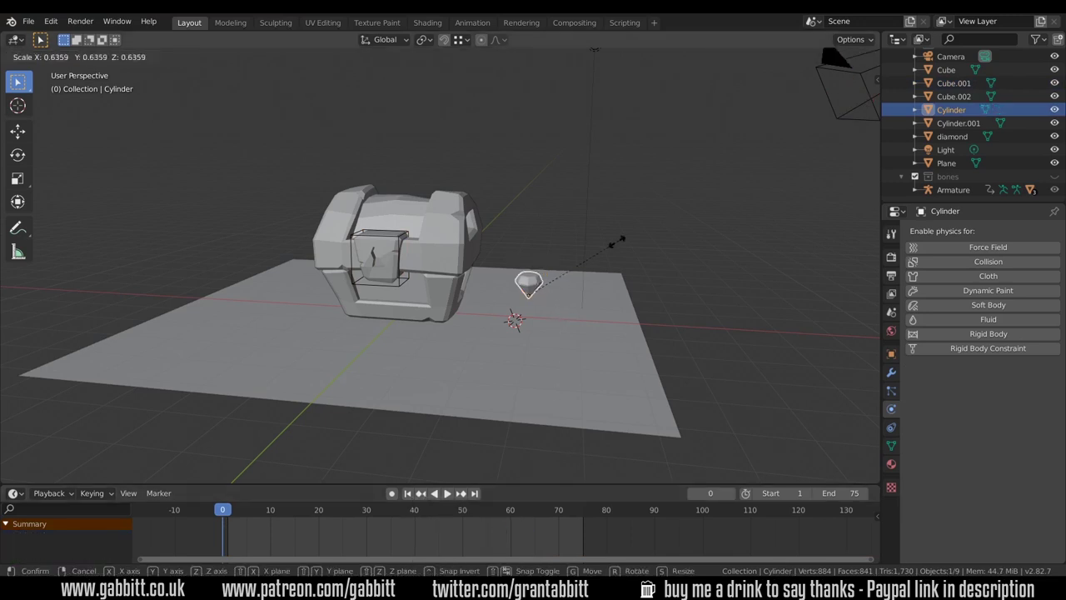
key("Return")
Step: Move the gem about -2.77 m along X into the chest
middle_click_drag(533, 275, 561, 340)
key("g")
left_click(393, 319)
middle_click_drag(393, 320, 433, 350)
Step: Play to frame 36 with the chest open and scale the moved gem down to about 0.819
key("space")
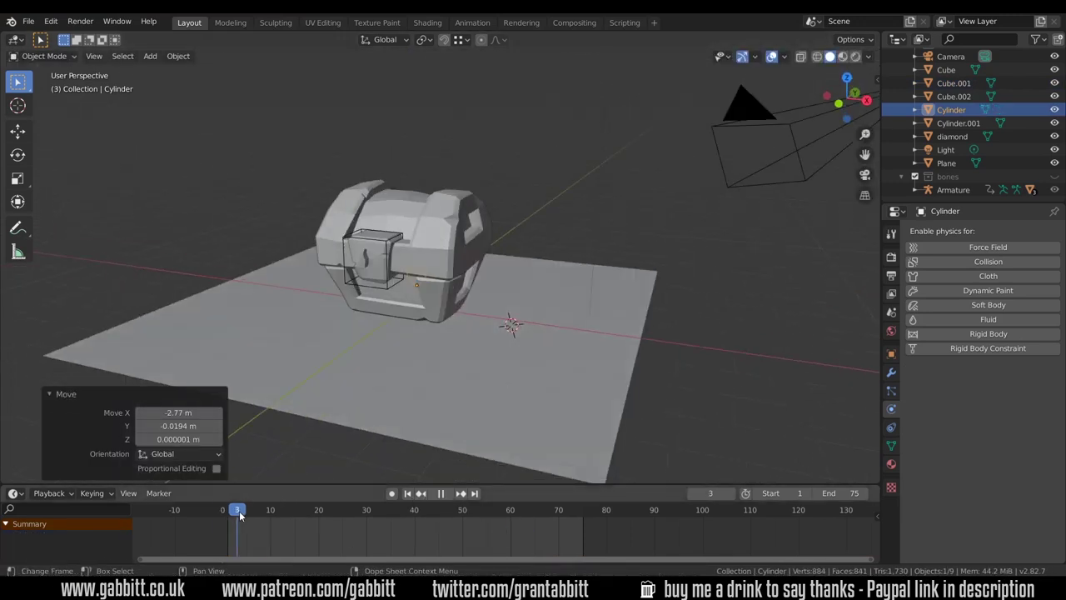
key("space")
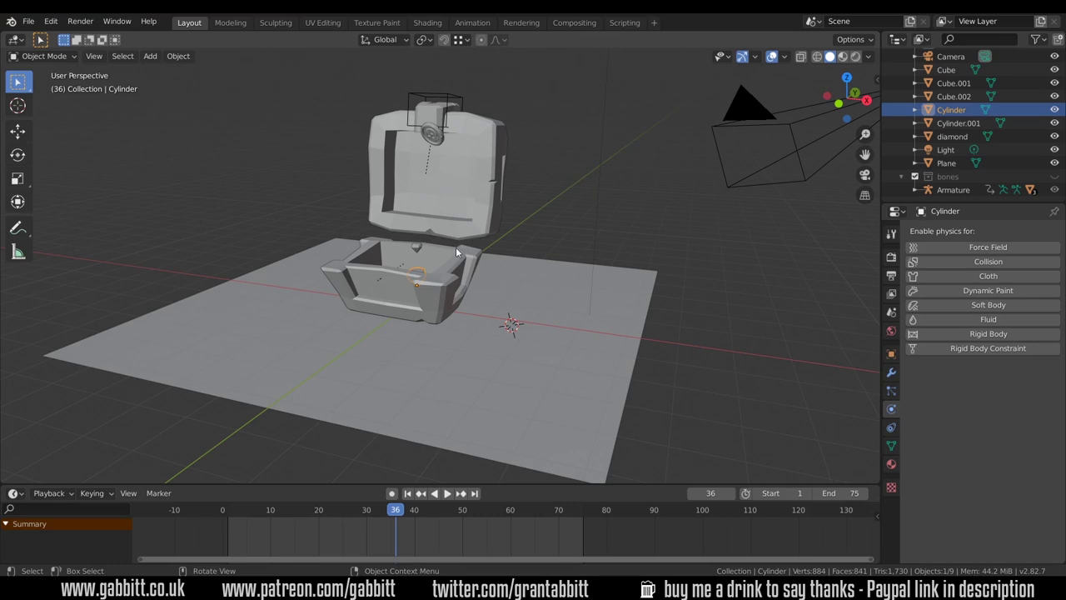
scroll(442, 256, "up", 5)
middle_click_drag(428, 272, 563, 272)
key("s")
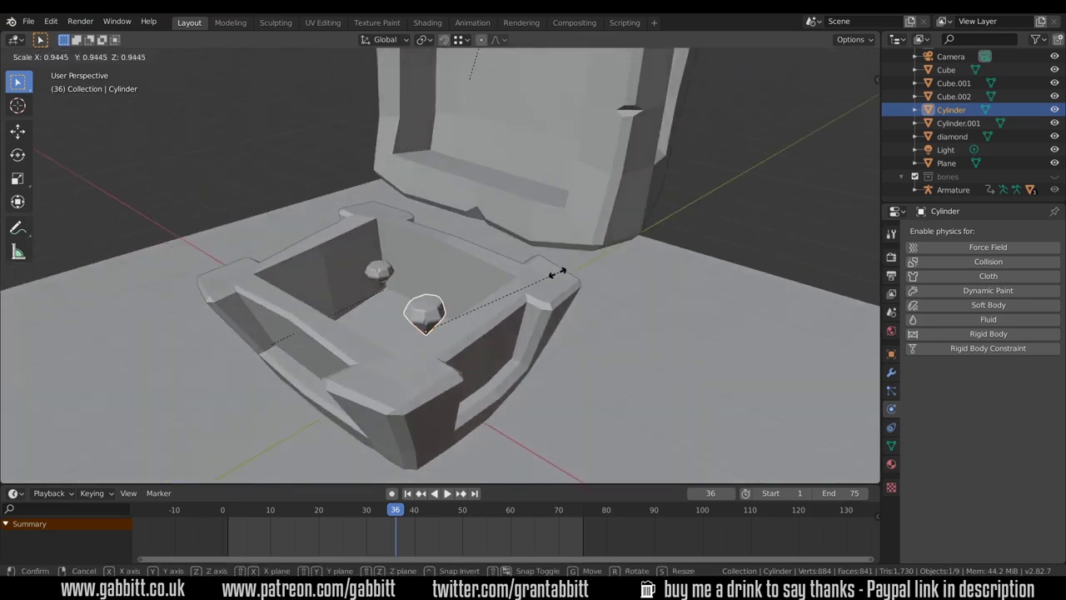
left_click(542, 280)
Step: Add an active rigid body to the moved gem with the Convex Hull collision shape
middle_click_drag(466, 340, 497, 331)
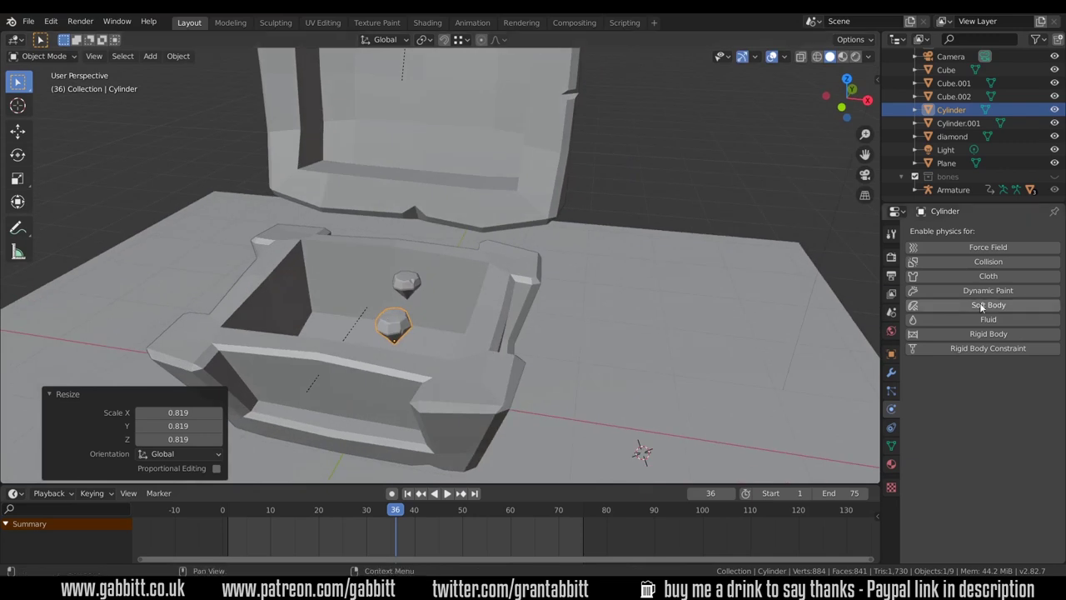
left_click(982, 334)
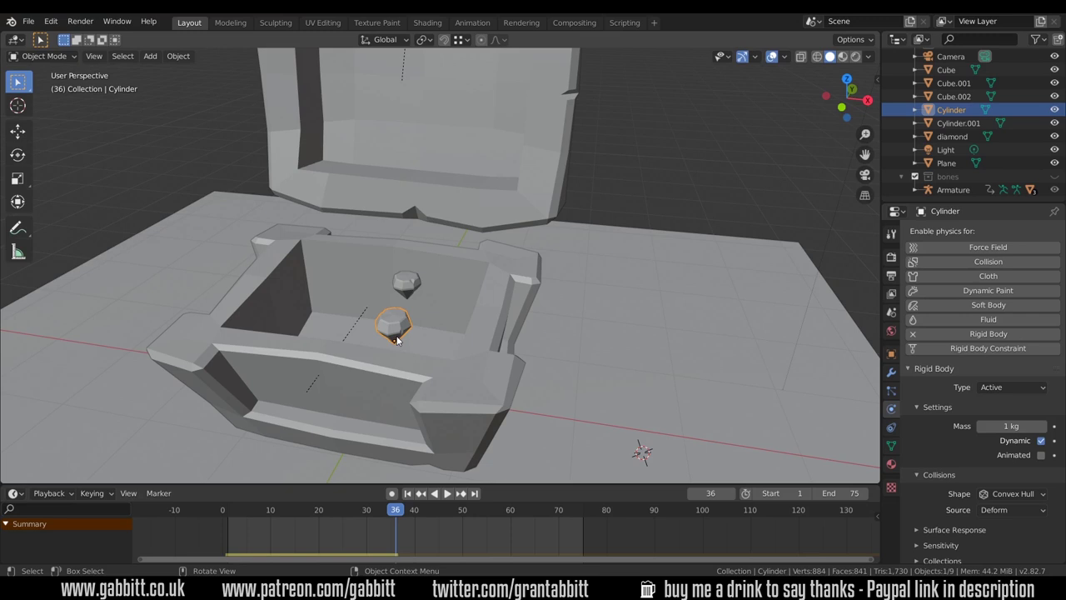
left_click(1014, 493)
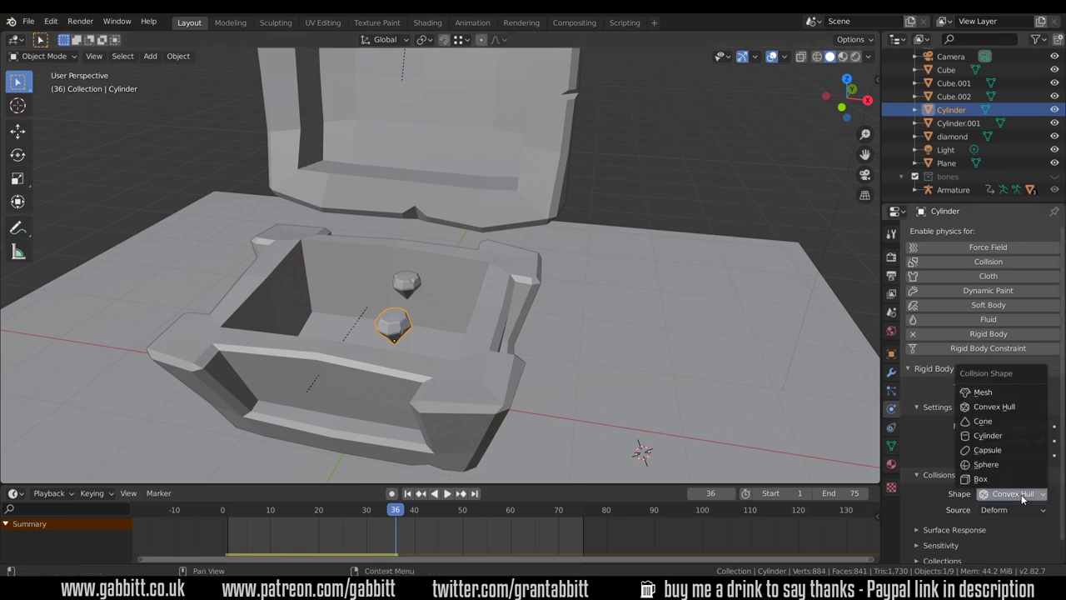
left_click(1002, 407)
Step: Play the simulation from the start, step through frames 31 to 35, play on to follow the gem, and return to frame 0
left_click(227, 511)
key("space")
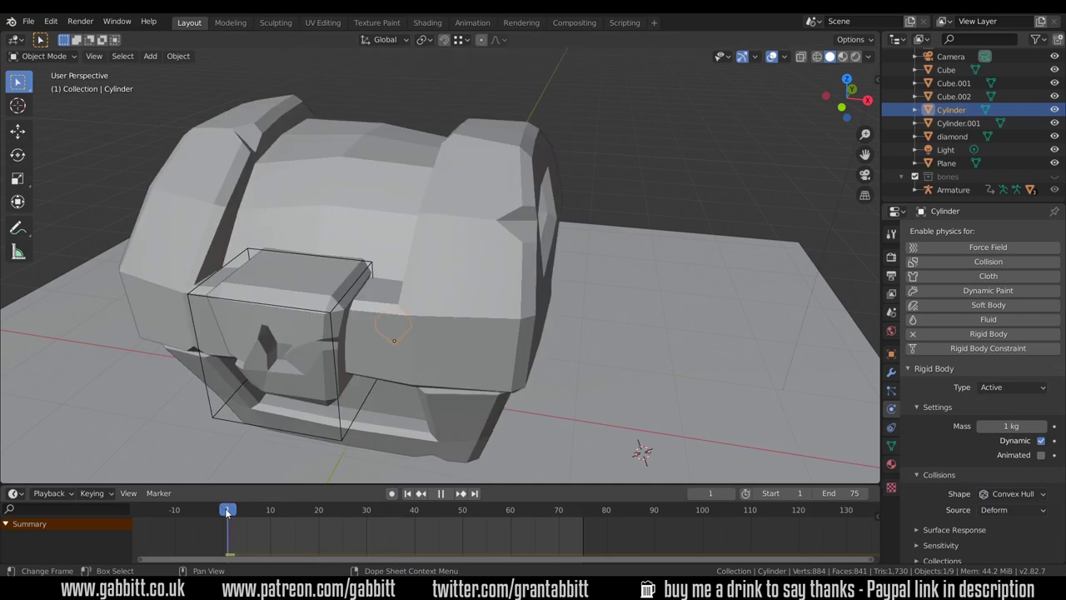
left_click_drag(223, 512, 371, 530)
scroll(393, 459, "down", 5)
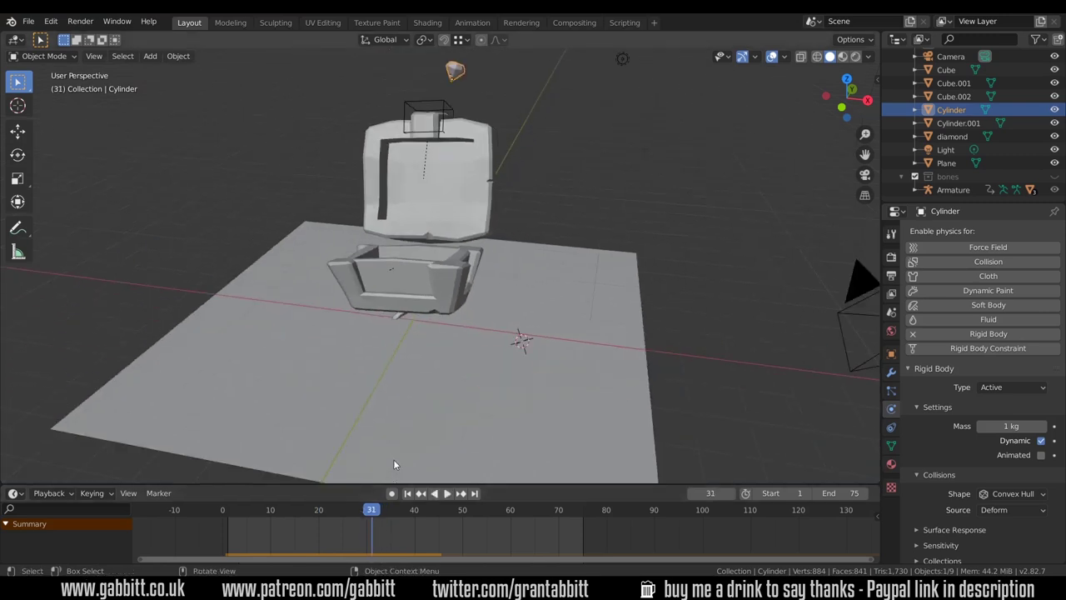
key("Right")
key("Right")
key("Right")
key("Right")
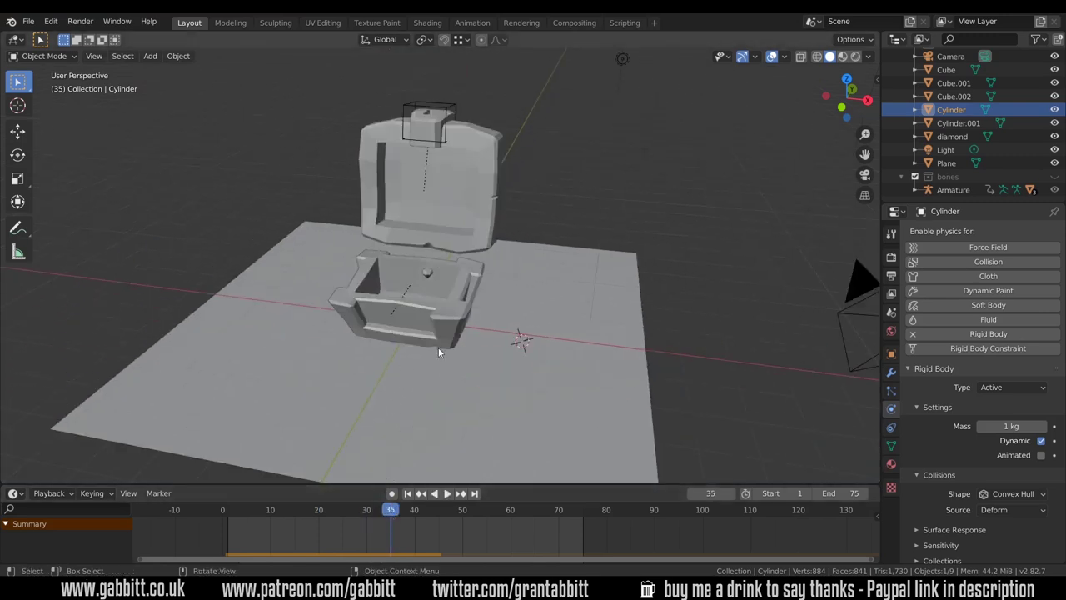
scroll(438, 344, "down", 4)
key("space")
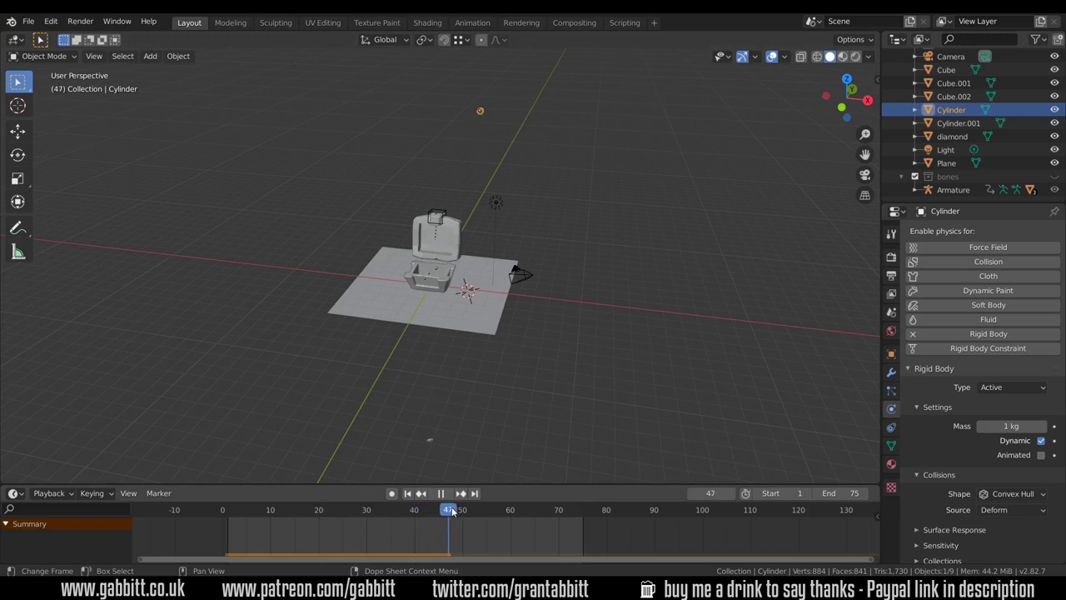
left_click_drag(482, 512, 229, 545)
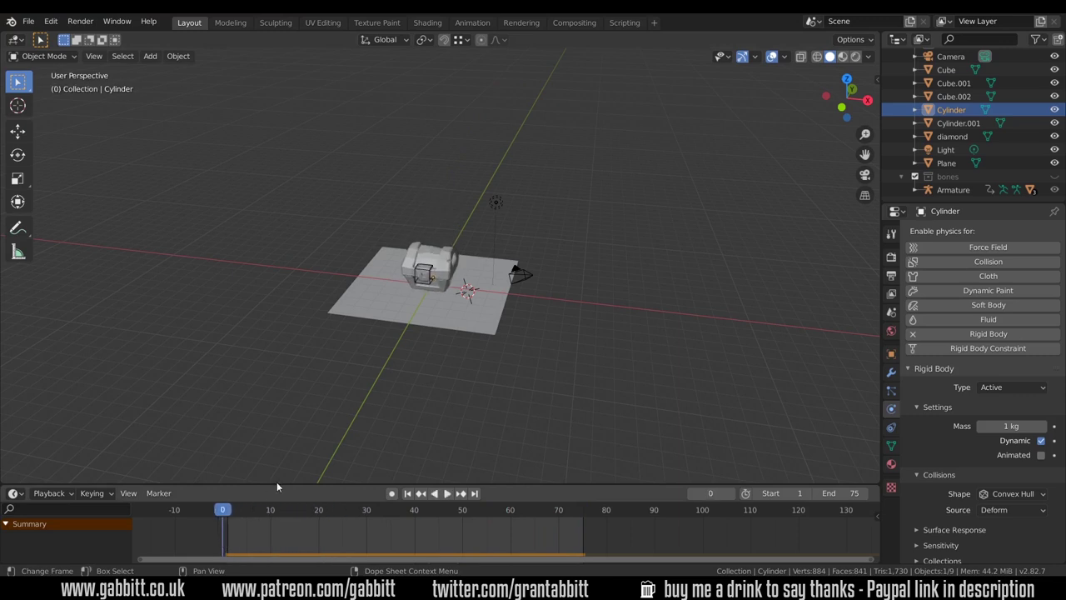
Step: Hide the chest lid to expose the coin and gems inside the base
scroll(534, 256, "up", 8)
left_click(481, 270)
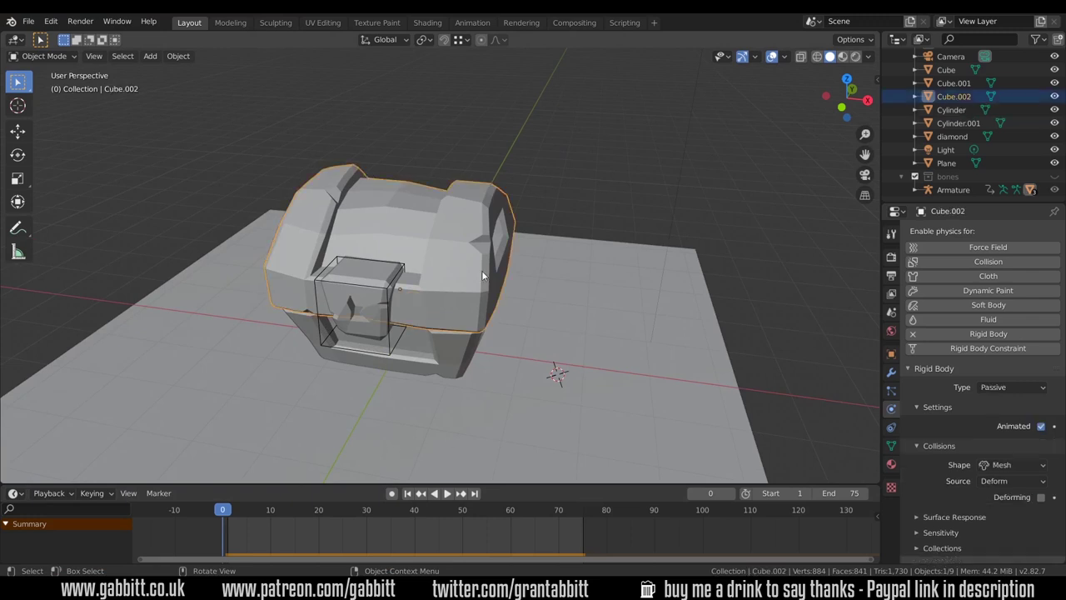
key("h")
middle_click_drag(466, 281, 386, 333)
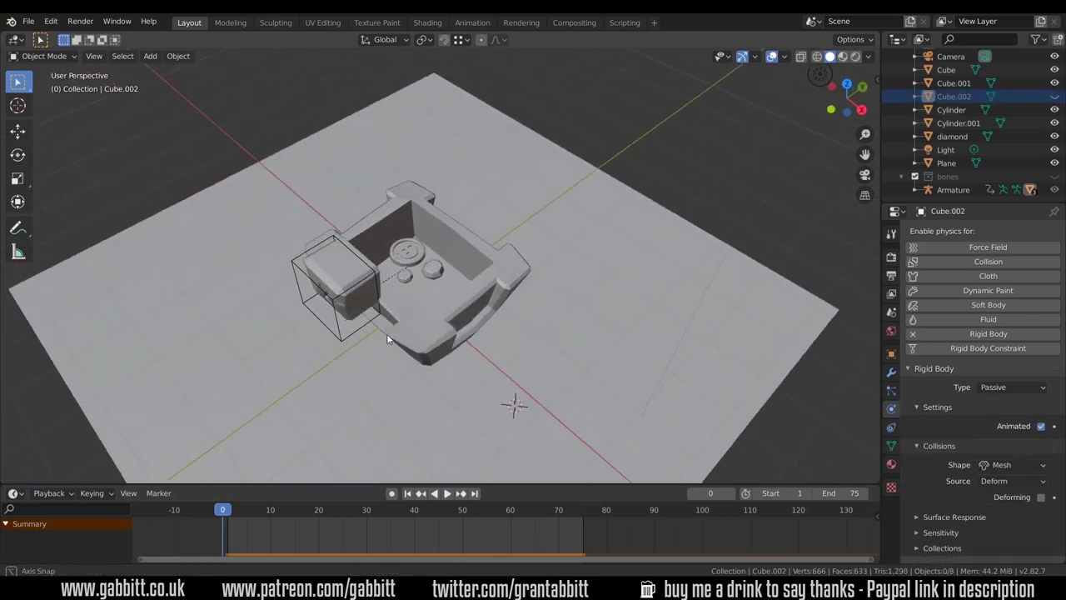
Step: Add an active rigid body to the small diamond inside the chest
left_click(407, 281)
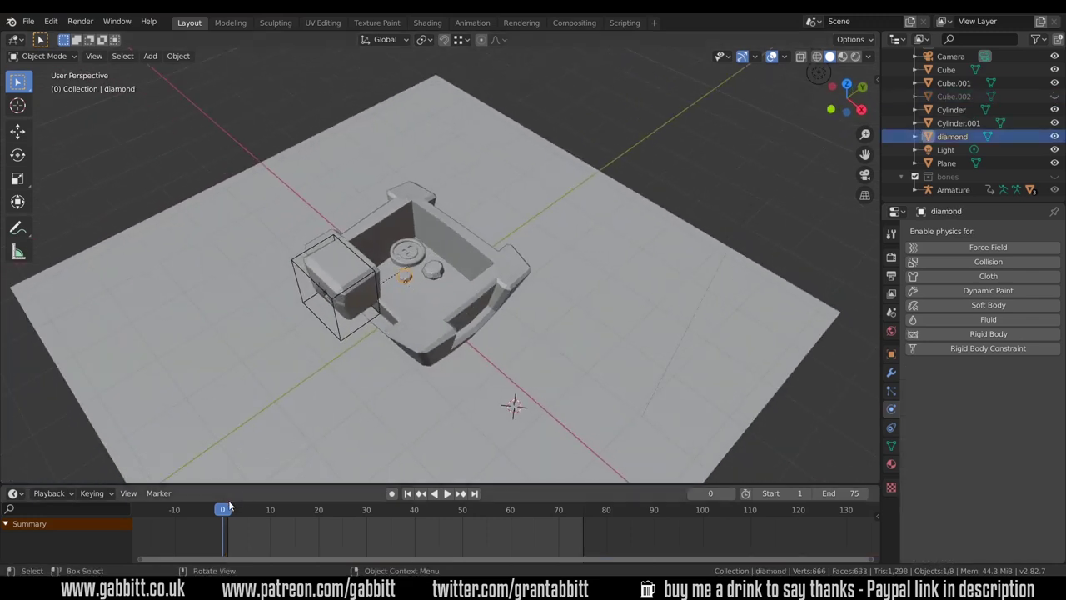
key("space")
key("Escape")
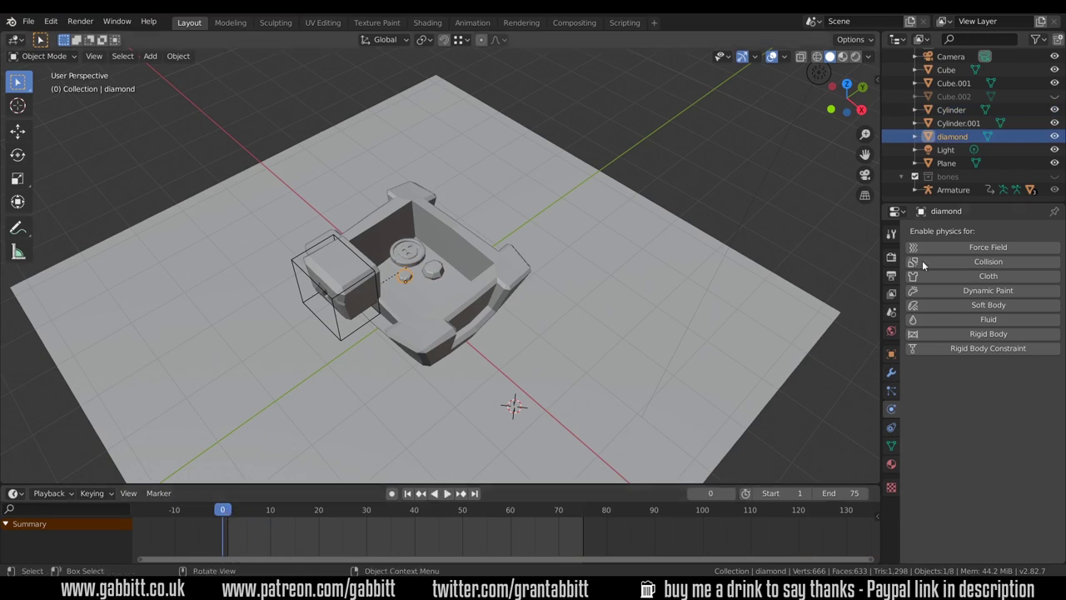
left_click(1007, 333)
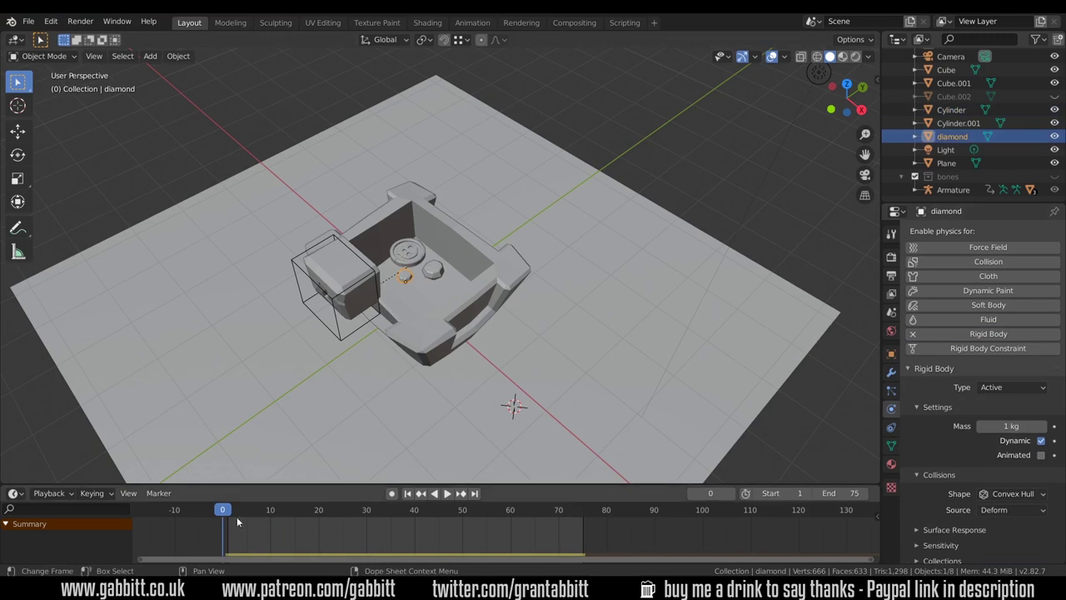
Step: Scrub the simulation to frame 45 to watch the chest contents without the lid, and return to frame 1
left_click_drag(231, 512, 372, 512)
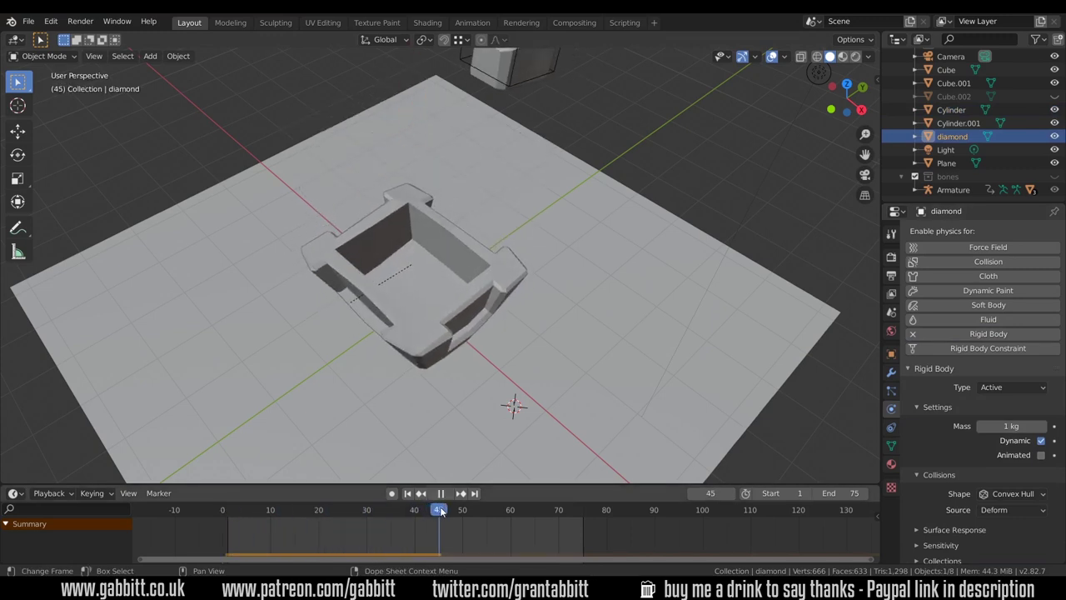
left_click(337, 509)
key("Escape")
Step: Unhide the chest lid and switch the viewport to wireframe shading
middle_click_drag(400, 433, 503, 271)
scroll(435, 376, "down", 2)
key("alt+h")
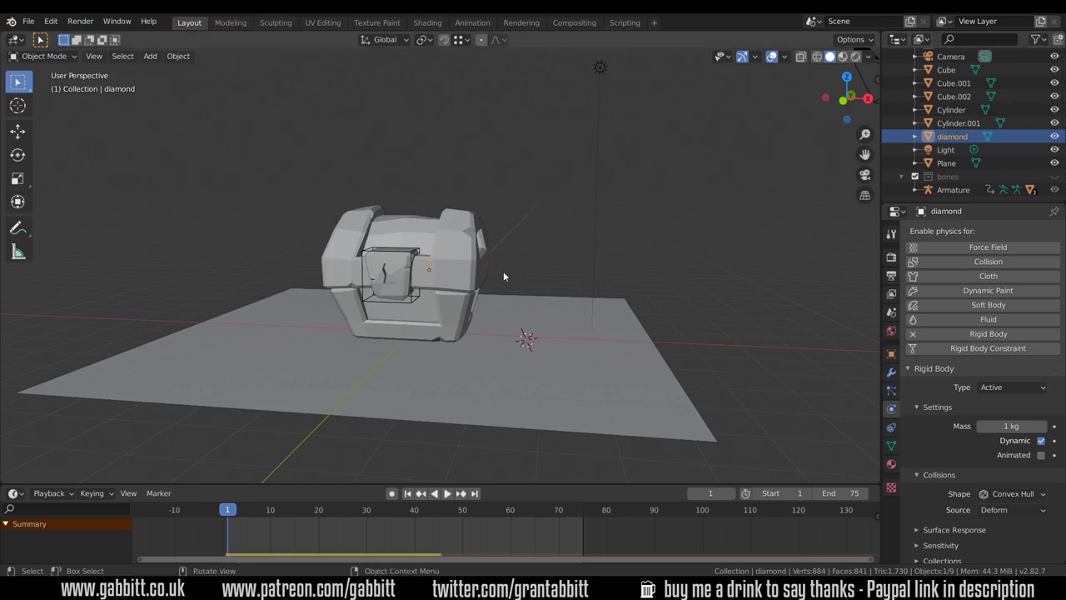
scroll(503, 270, "down", 2)
left_click(817, 57)
Step: Scrub the timeline to frame 77 to examine the contents through the wireframe chest, and return to frame 0
middle_click_drag(524, 231, 436, 290)
left_click_drag(224, 524, 591, 516)
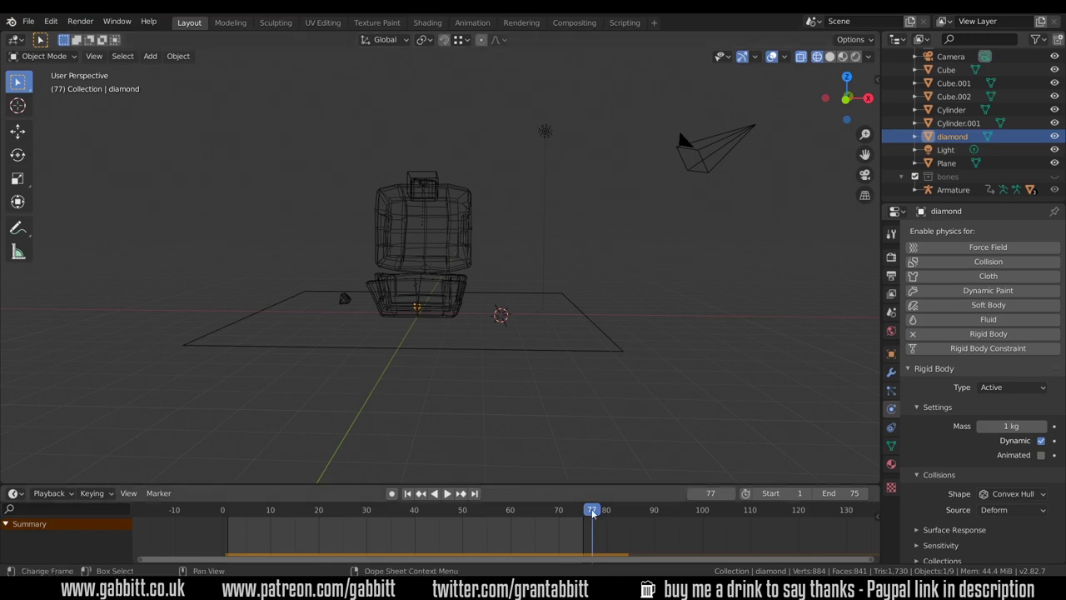
left_click_drag(591, 514, 220, 519)
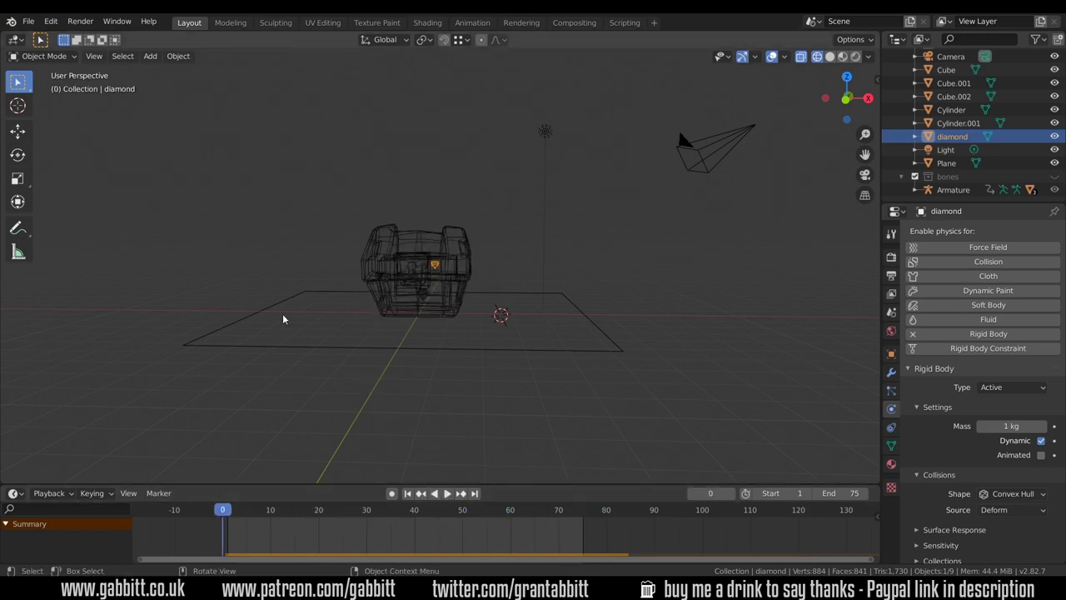
Step: Add a passive rigid body to the ground plane and set its collision shape to Box
left_click(279, 348)
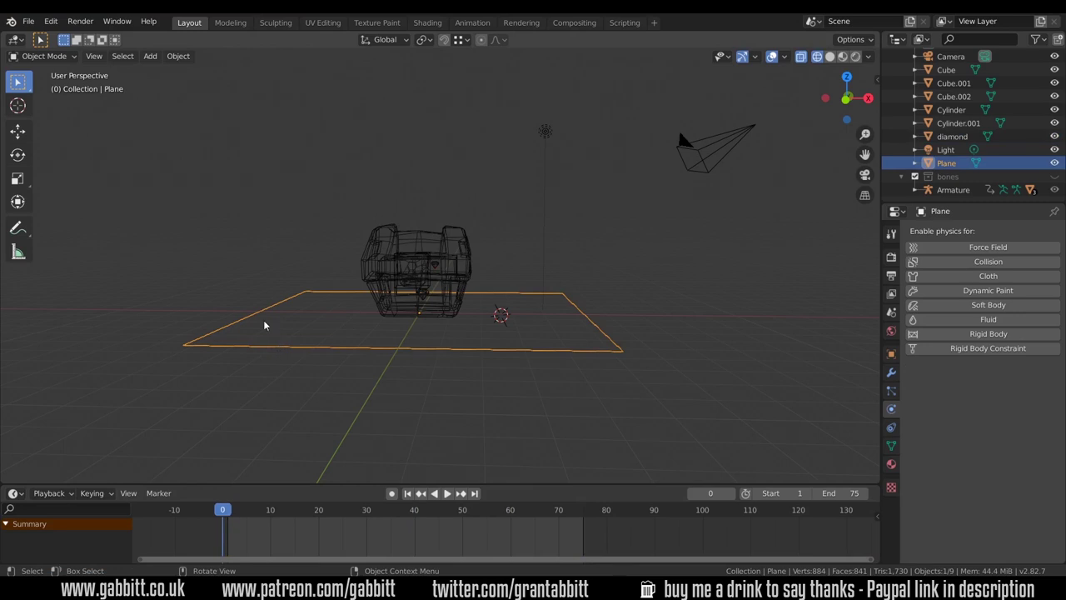
left_click(991, 334)
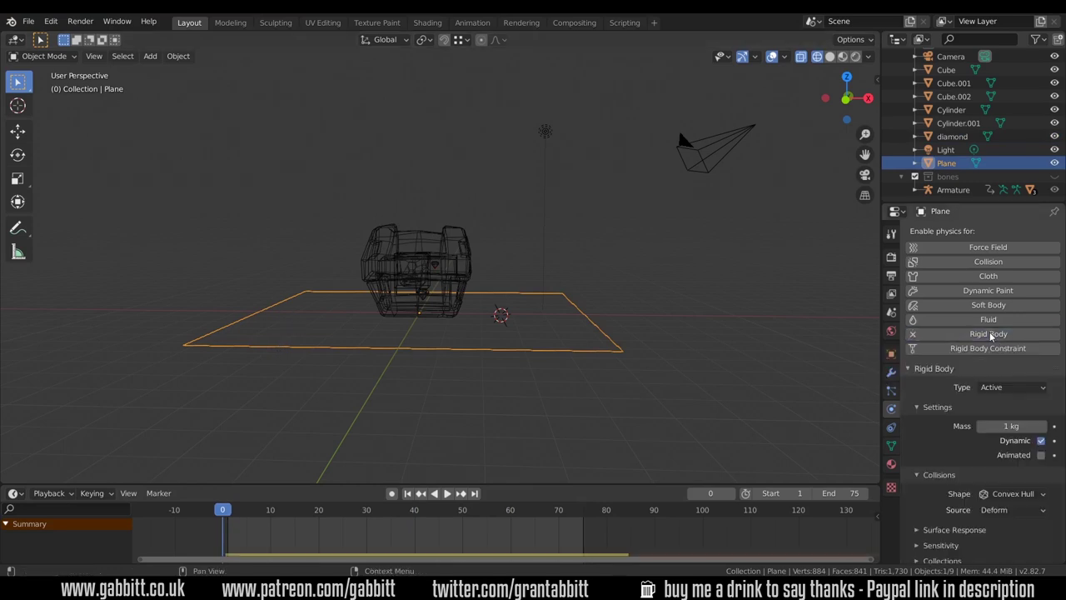
left_click(1011, 386)
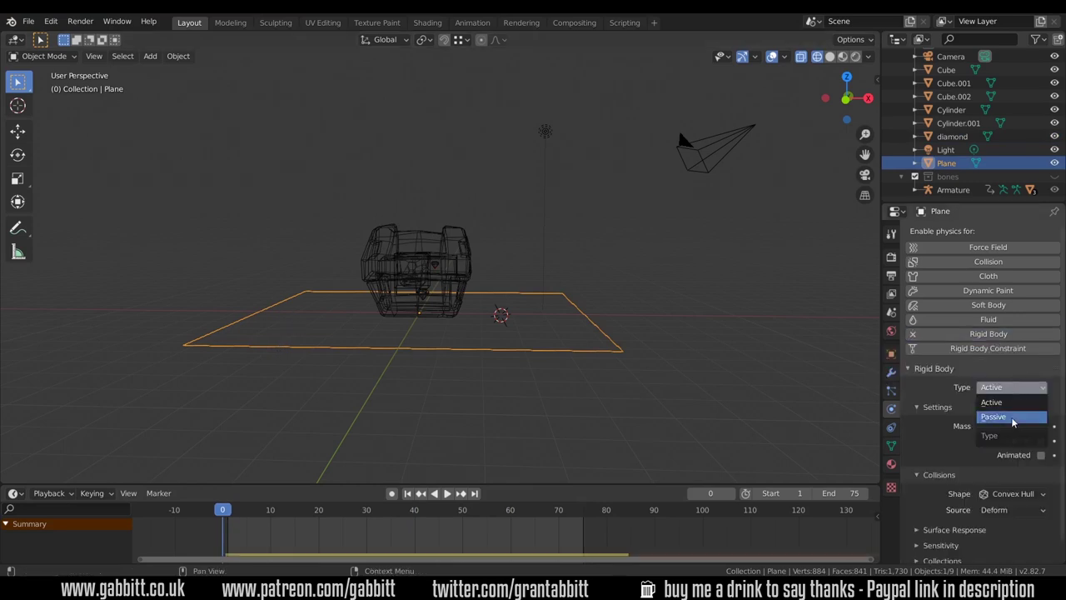
left_click(1011, 417)
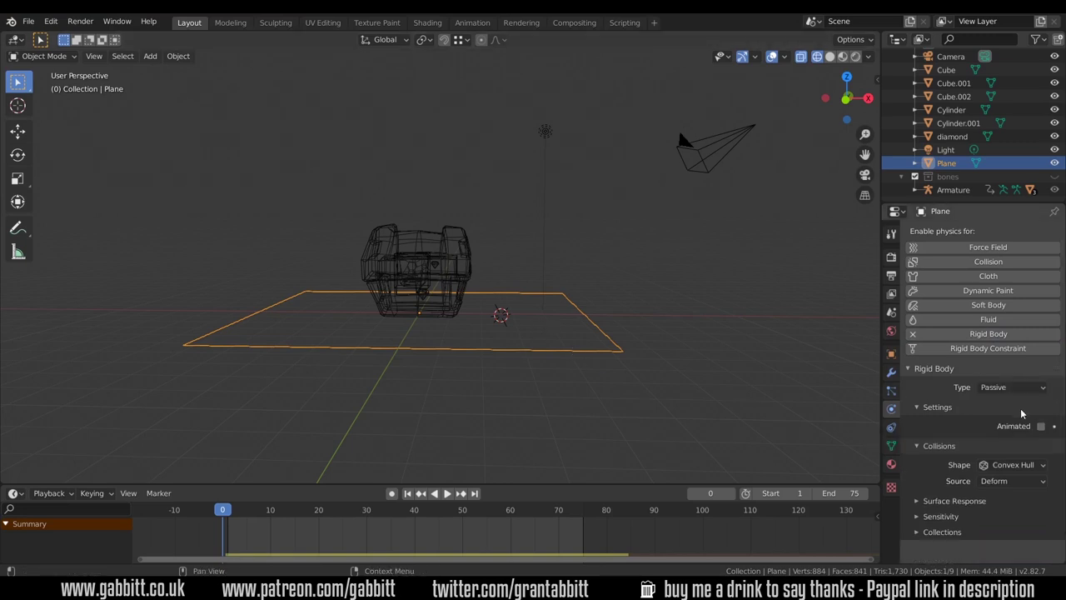
left_click(1030, 467)
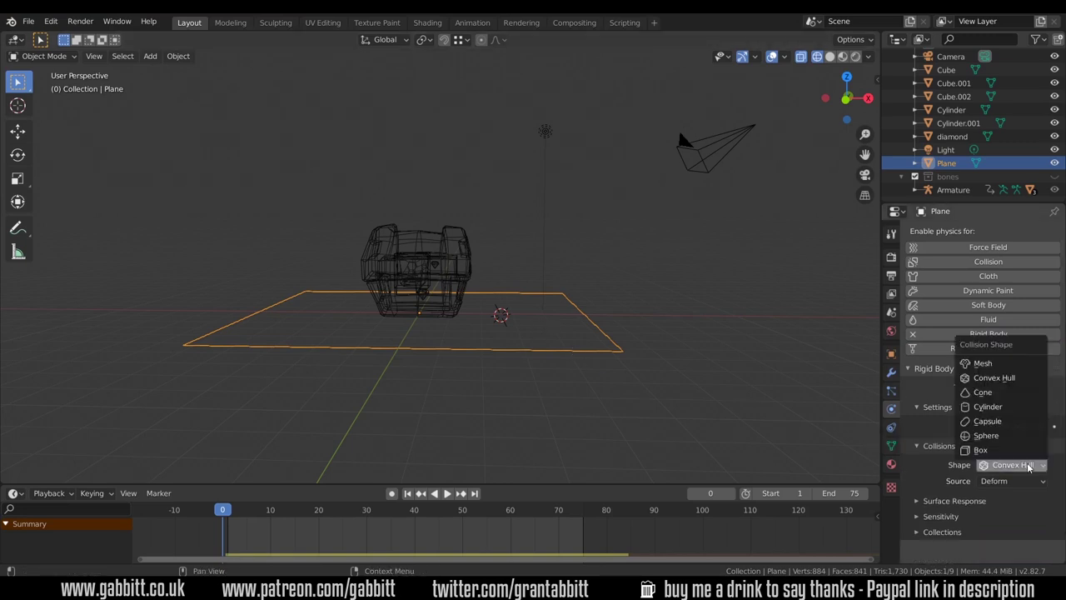
left_click(1007, 450)
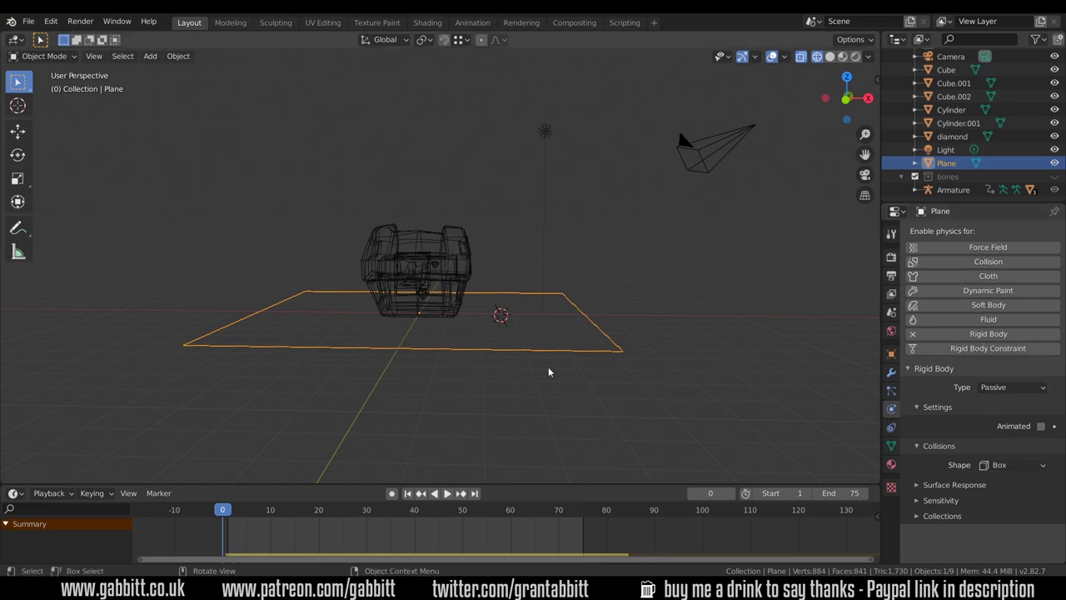
Step: Play the simulation with the ground as a collider, return to frame 0, and scrub to frame 26
left_click(447, 493)
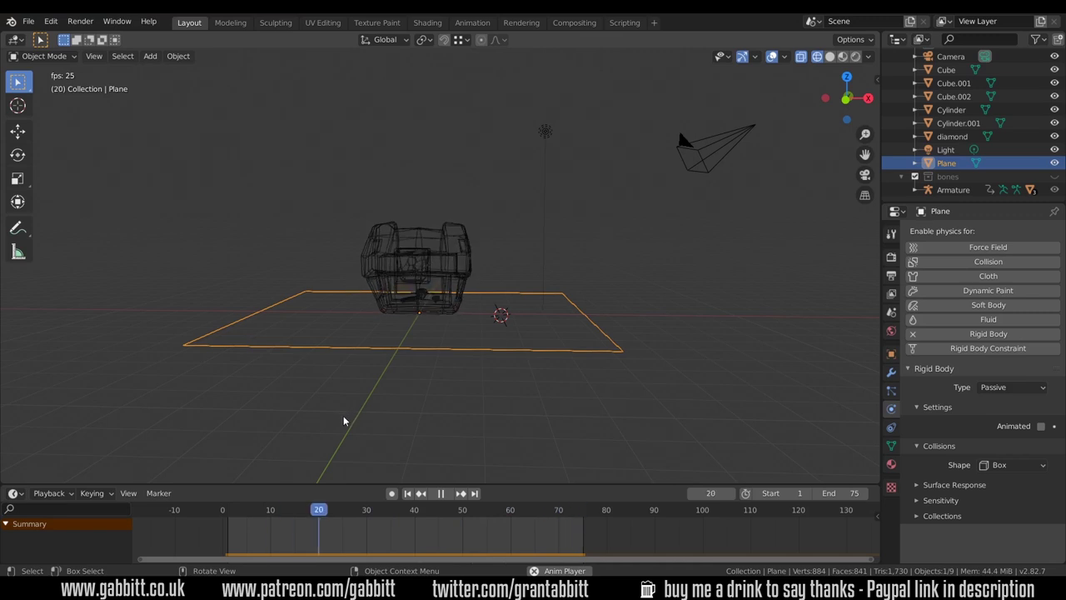
left_click(260, 514)
key("Escape")
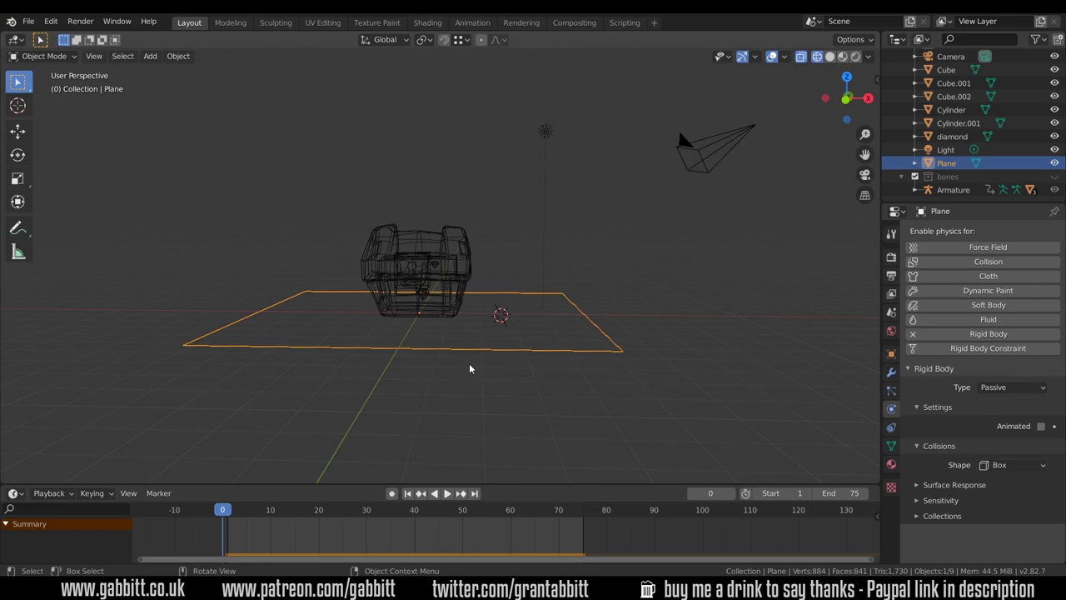
left_click_drag(224, 513, 348, 516)
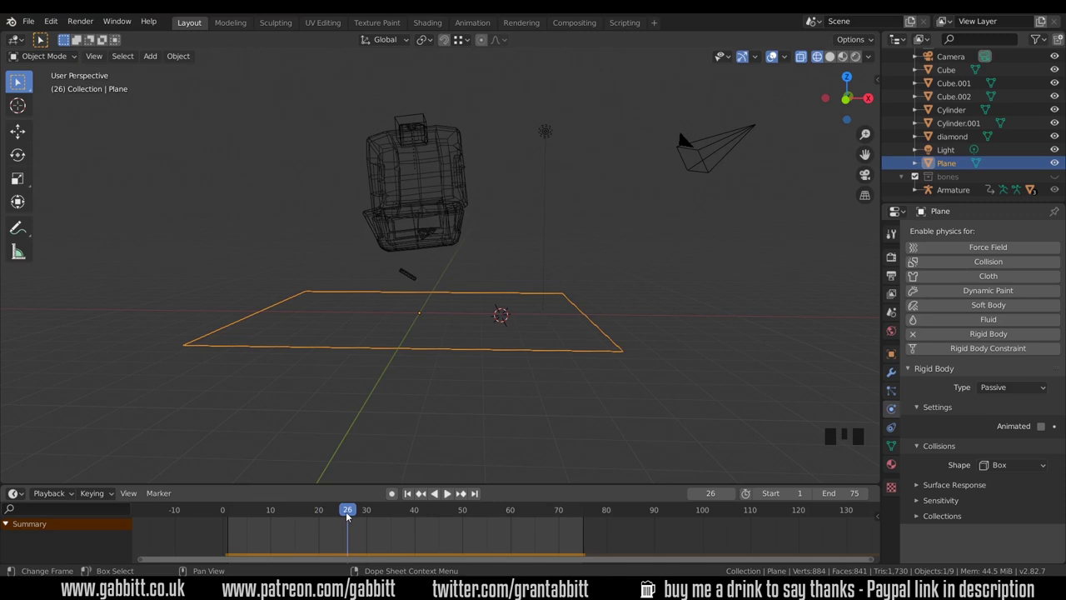
Step: Set the collision shape of the coin below the chest to Cylinder
left_click(410, 280)
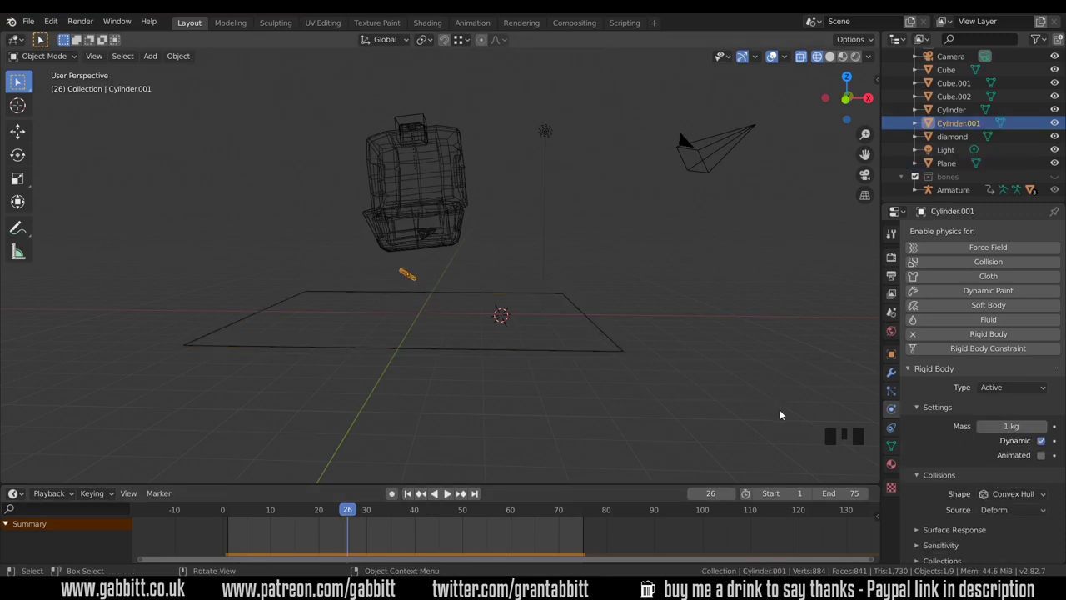
left_click(1017, 495)
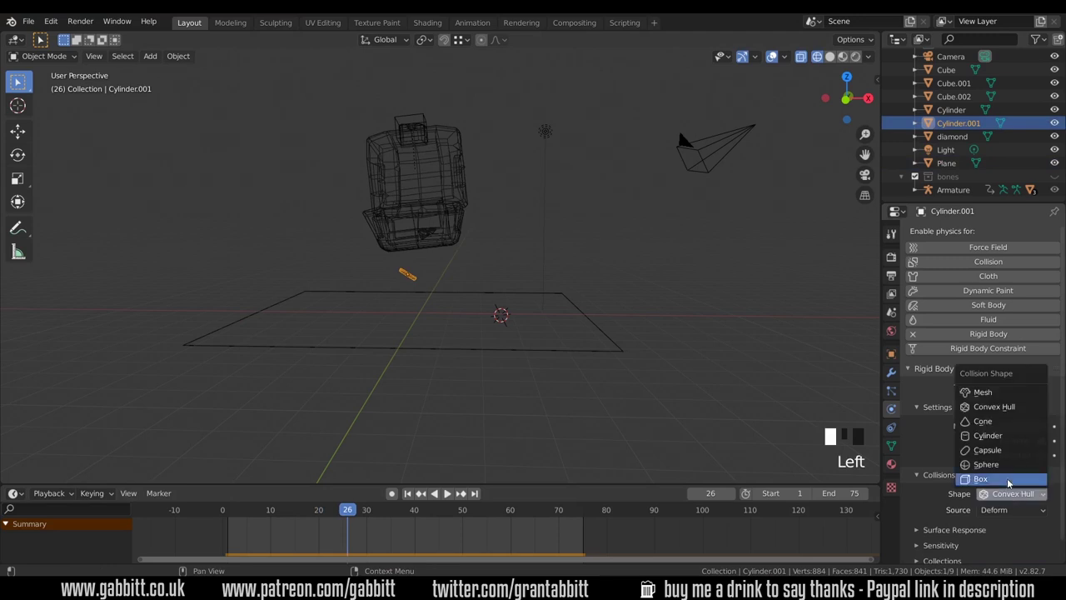
left_click(991, 436)
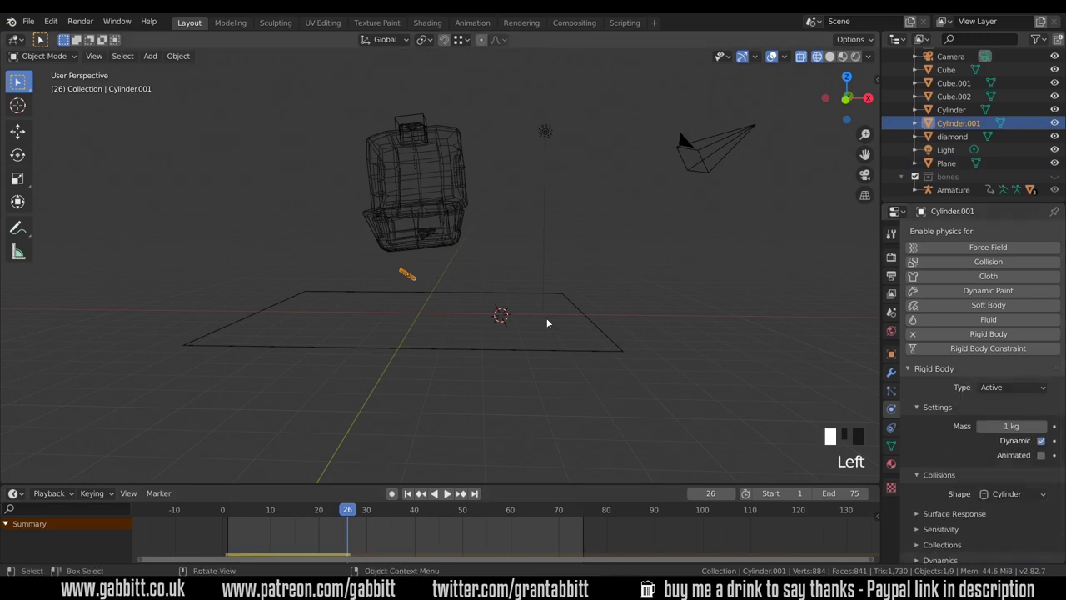
Step: Try Convex Hull as the coin's collision shape for comparison and set it back to Cylinder
scroll(419, 300, "up", 7)
middle_click_drag(419, 299, 360, 318)
left_click(1011, 493)
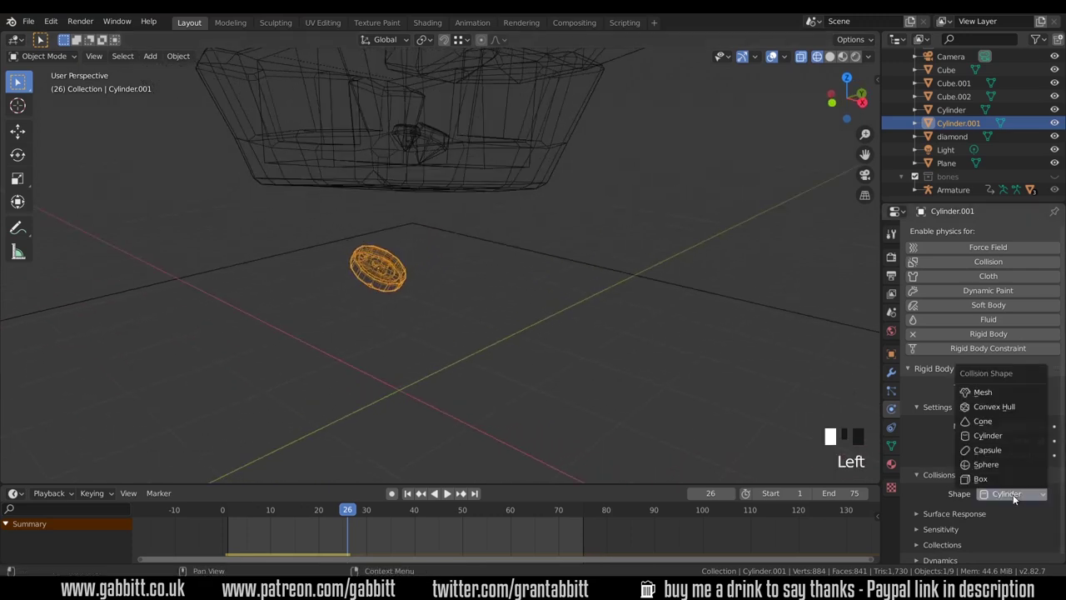
left_click(994, 406)
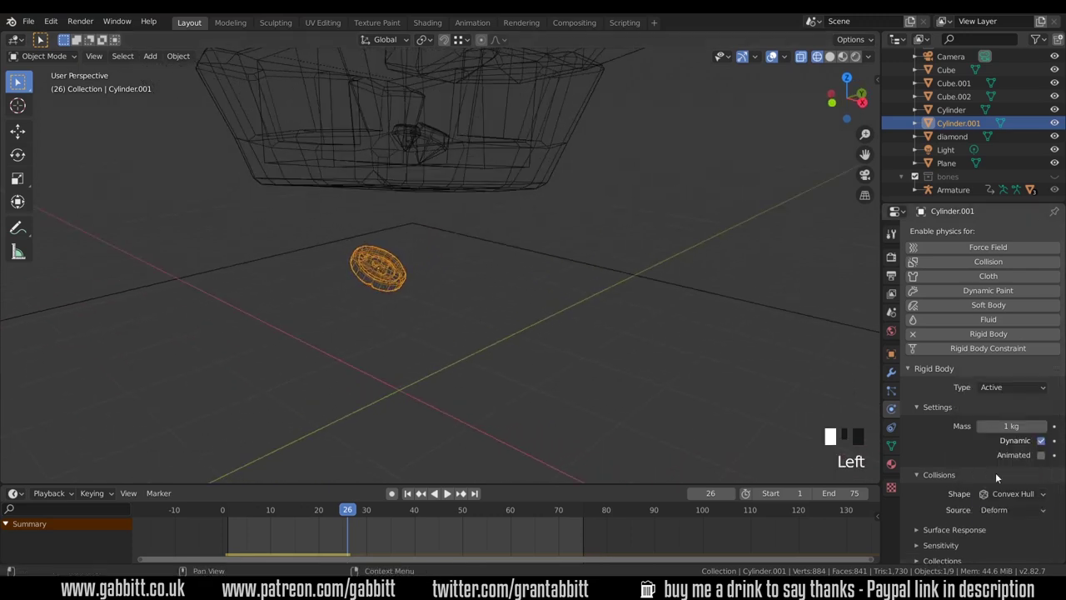
left_click(1011, 494)
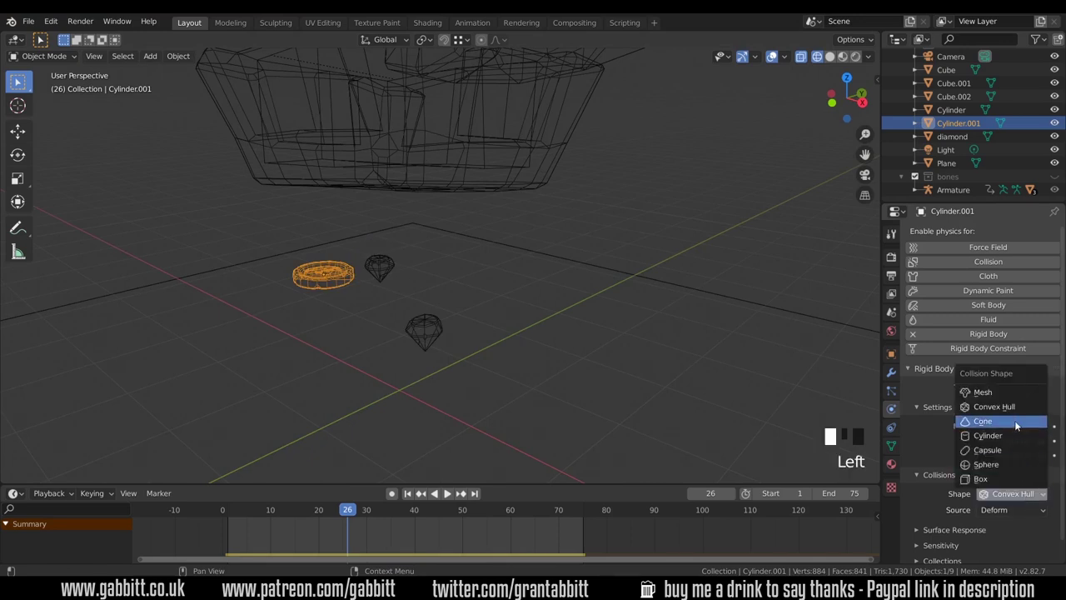
left_click(1010, 436)
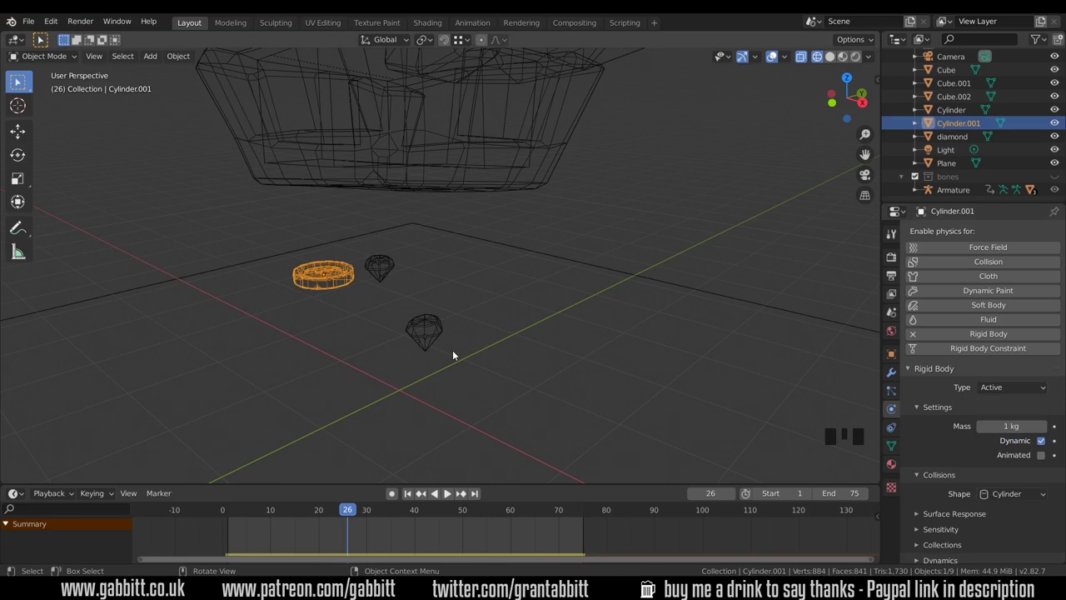
Step: Rewind to frame 0 and scrub to frame 21 to examine how the coin moves inside the chest
left_click_drag(300, 511, 219, 511)
middle_click_drag(275, 454, 300, 489)
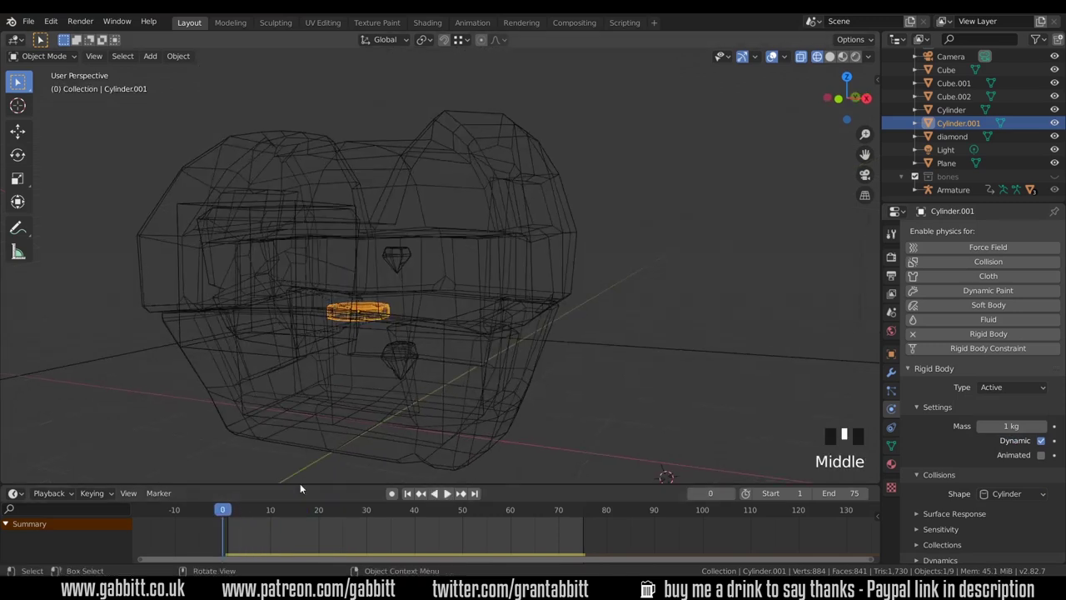
left_click_drag(223, 511, 324, 528)
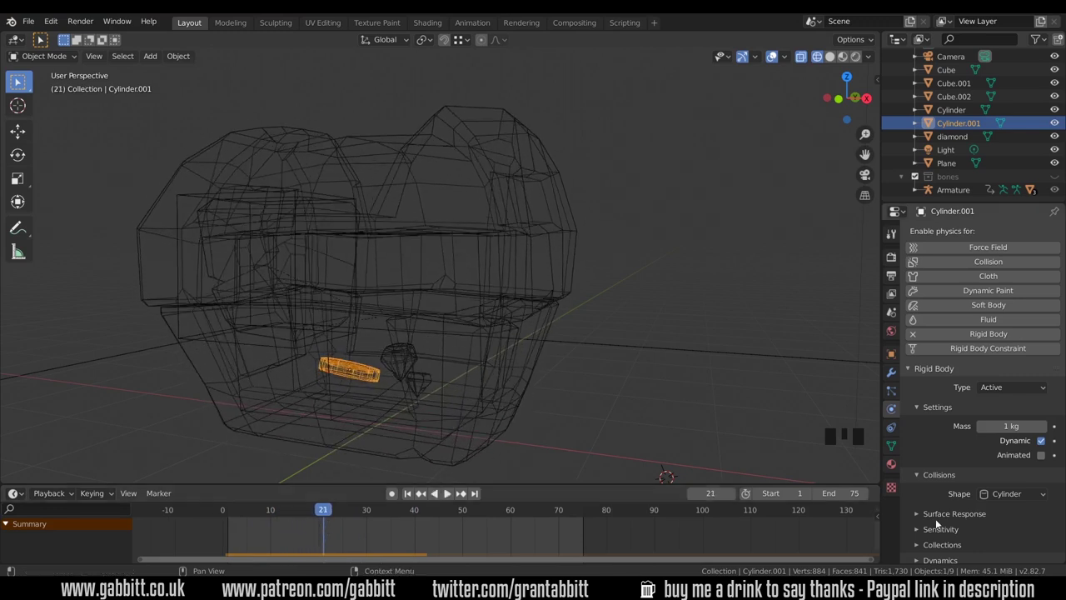
Step: Enable the custom collision margin in the coin's rigid body sensitivity settings
left_click(917, 527)
scroll(917, 527, "down", 3)
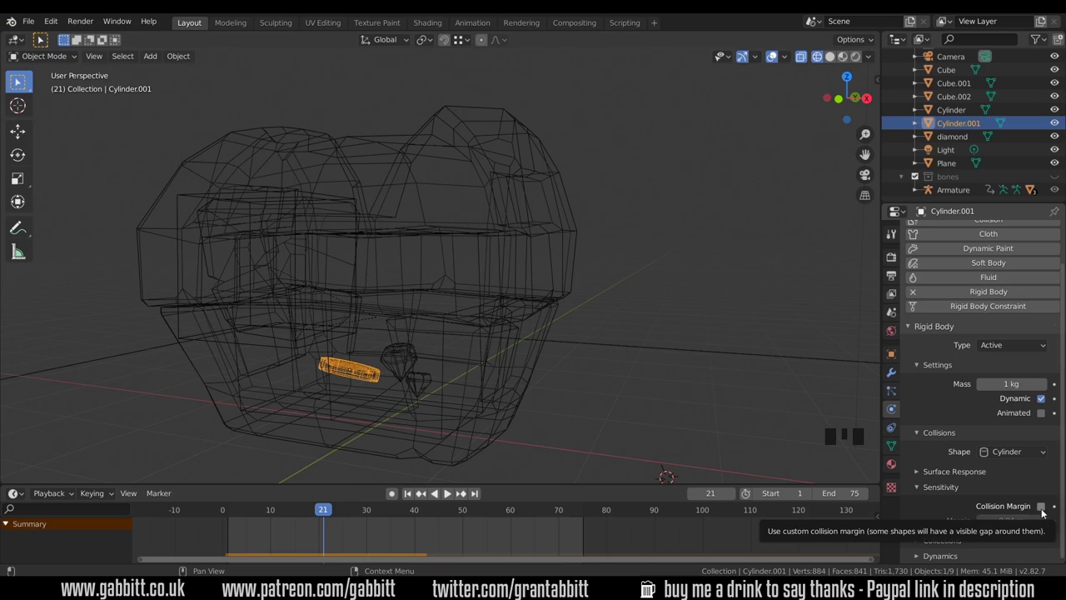
left_click(1041, 507)
Step: Scrub through the simulation to examine the coin with its collision margin, and return to frame 1
left_click_drag(240, 511, 450, 534)
scroll(392, 461, "down", 8)
left_click_drag(499, 511, 227, 534)
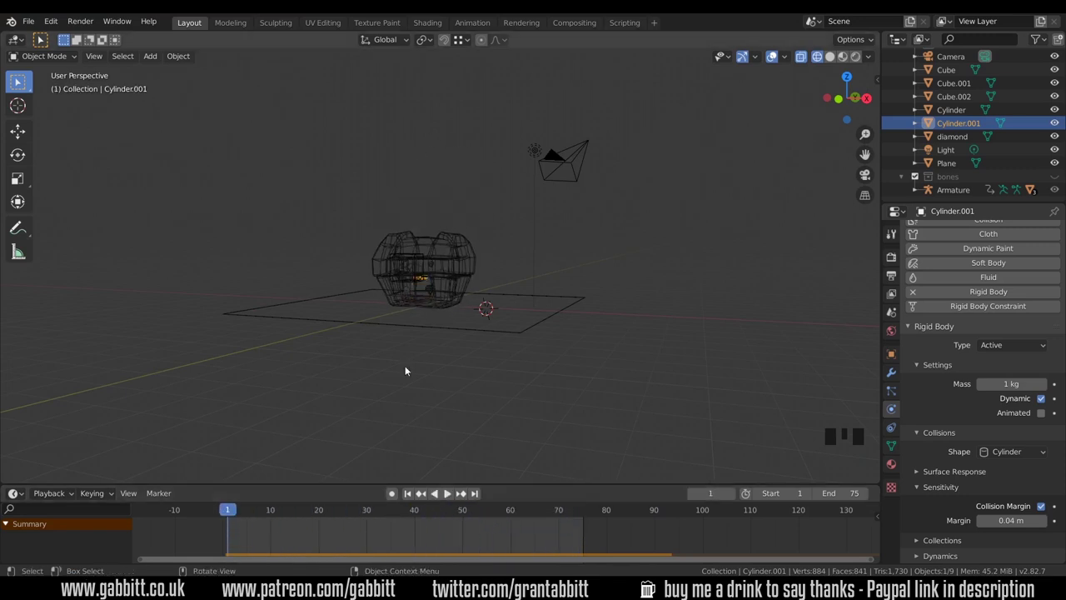
Step: Set the rigid body mass of the lower, larger gem in the chest to 1000 kg
scroll(447, 316, "up", 5)
left_click(413, 328)
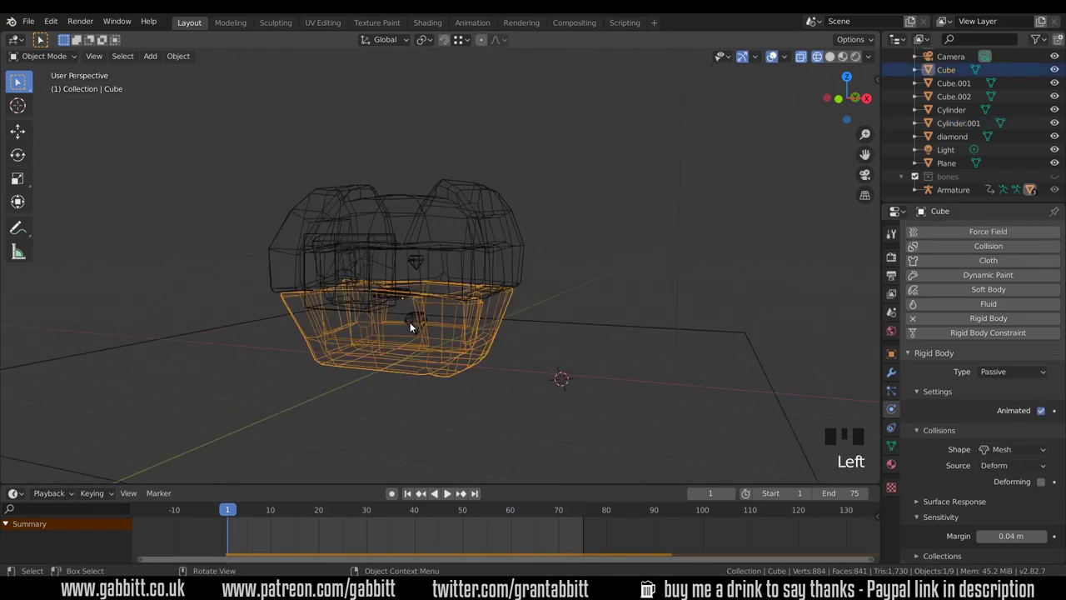
left_click(414, 326)
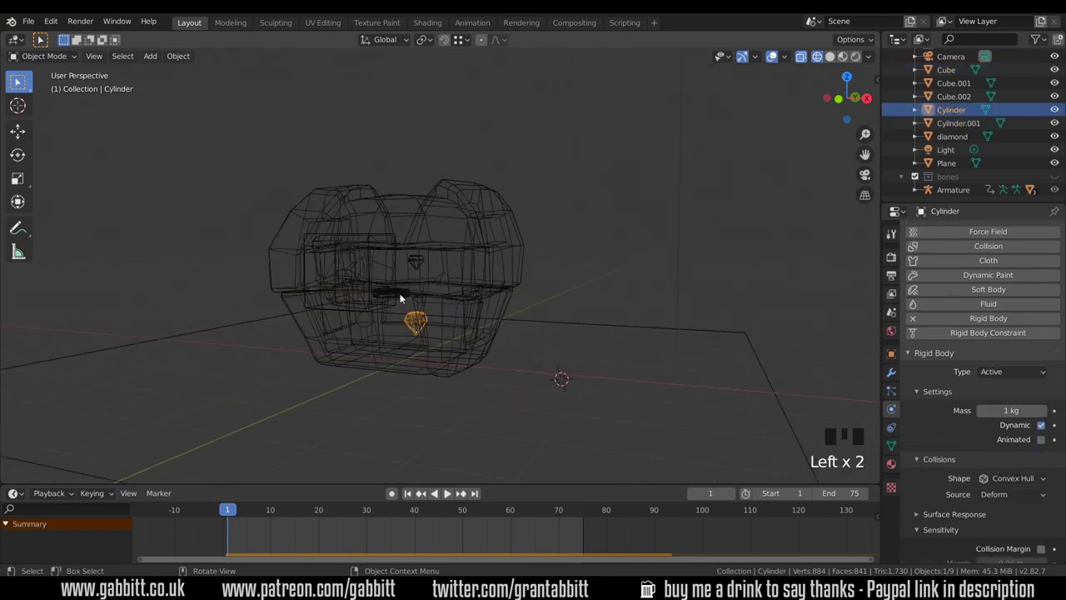
left_click(1010, 410)
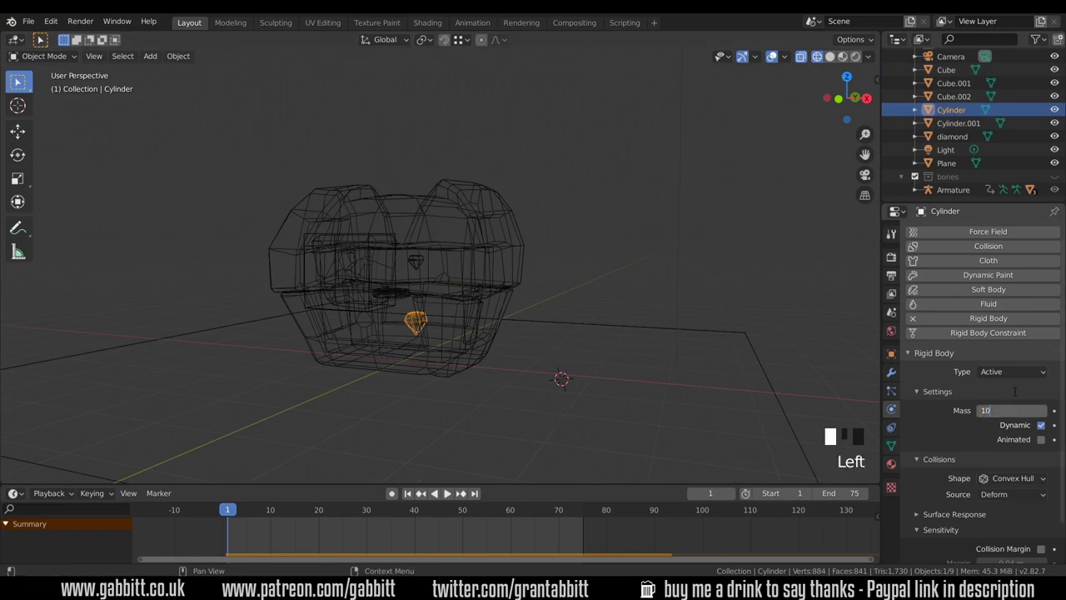
key("Return")
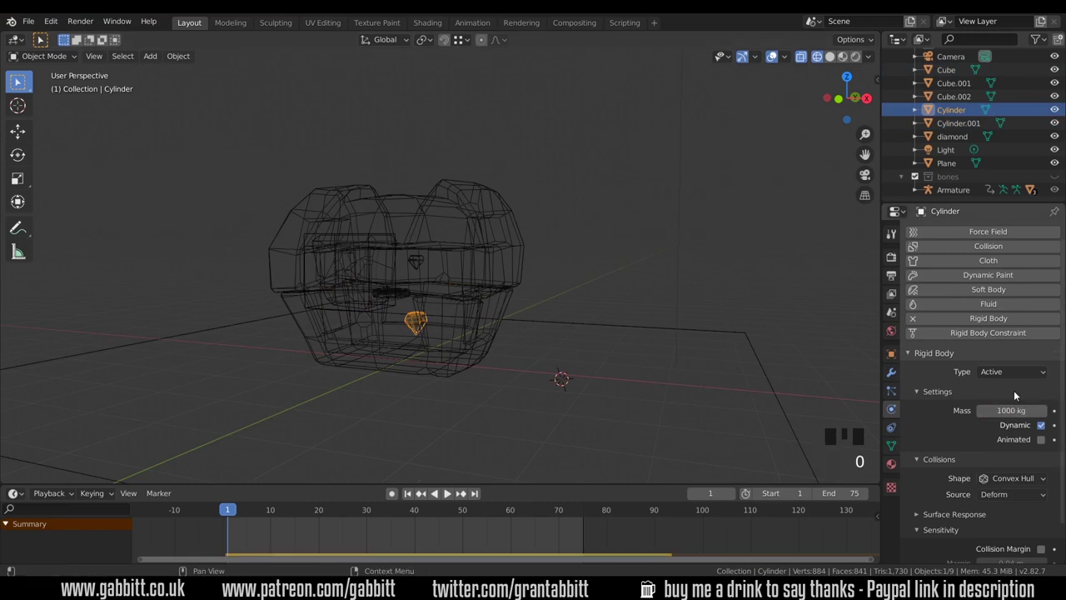
Step: Play the simulation to watch how the heavy gem behaves, and stop playback
key("space")
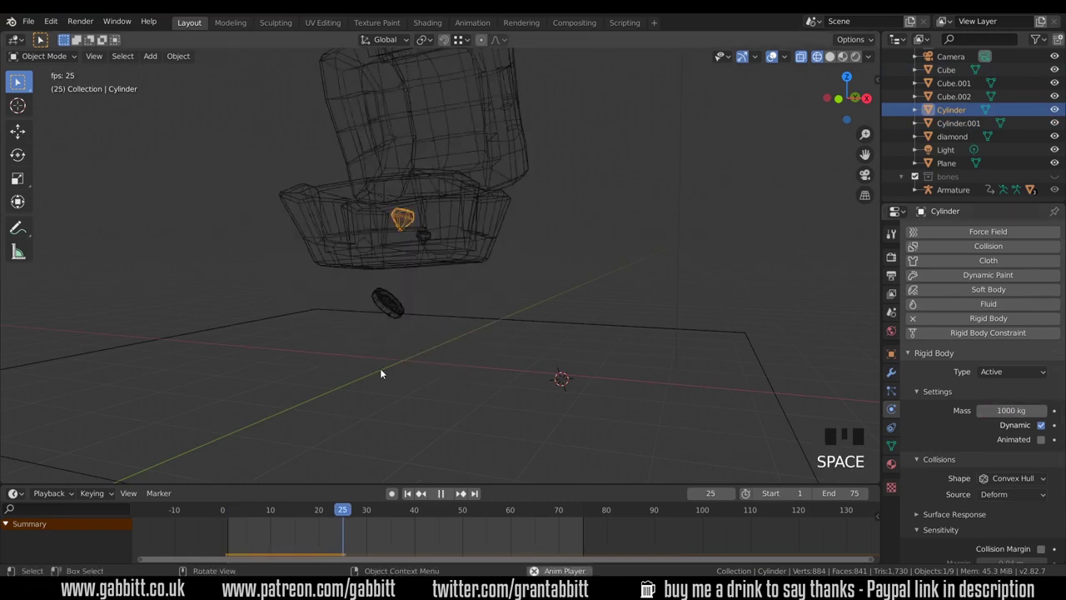
scroll(420, 323, "down", 8)
scroll(420, 323, "down", 1)
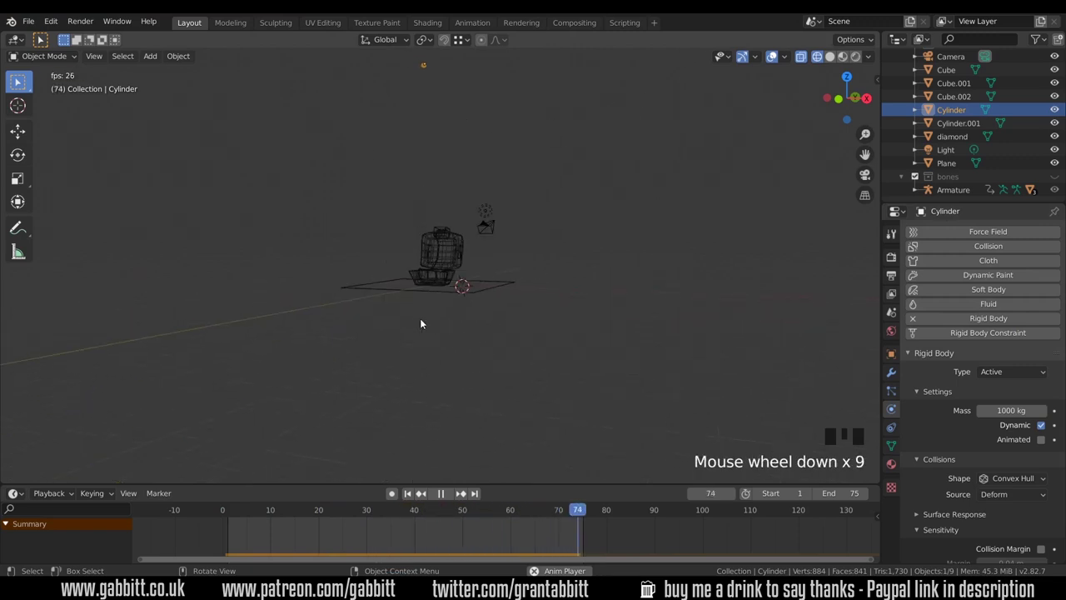
key("space")
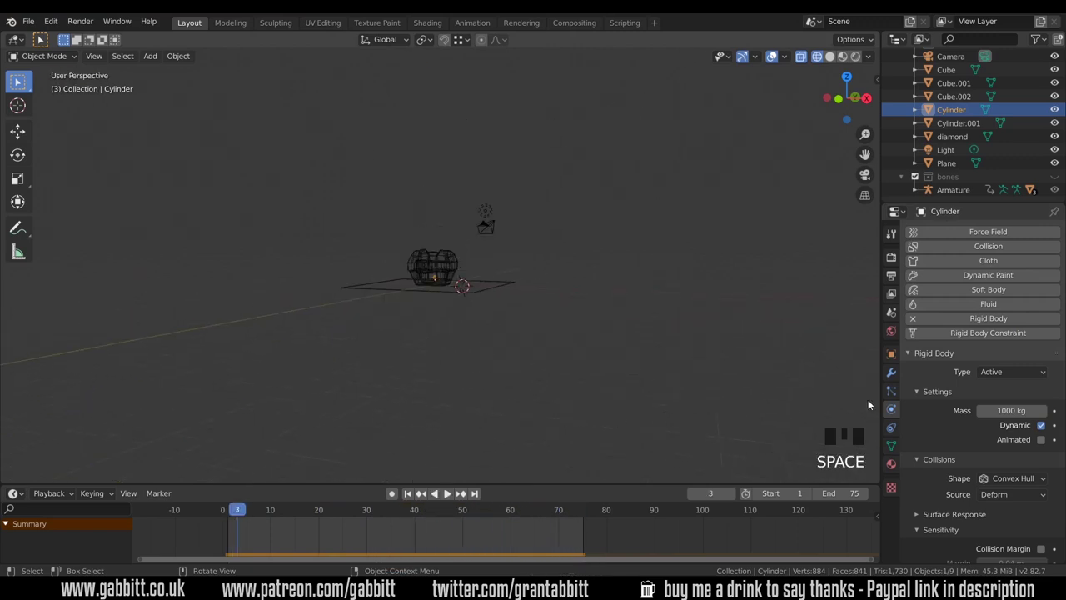
Step: Set the larger gem's mass back to 1 kg and return to frame 0
left_click(1010, 411)
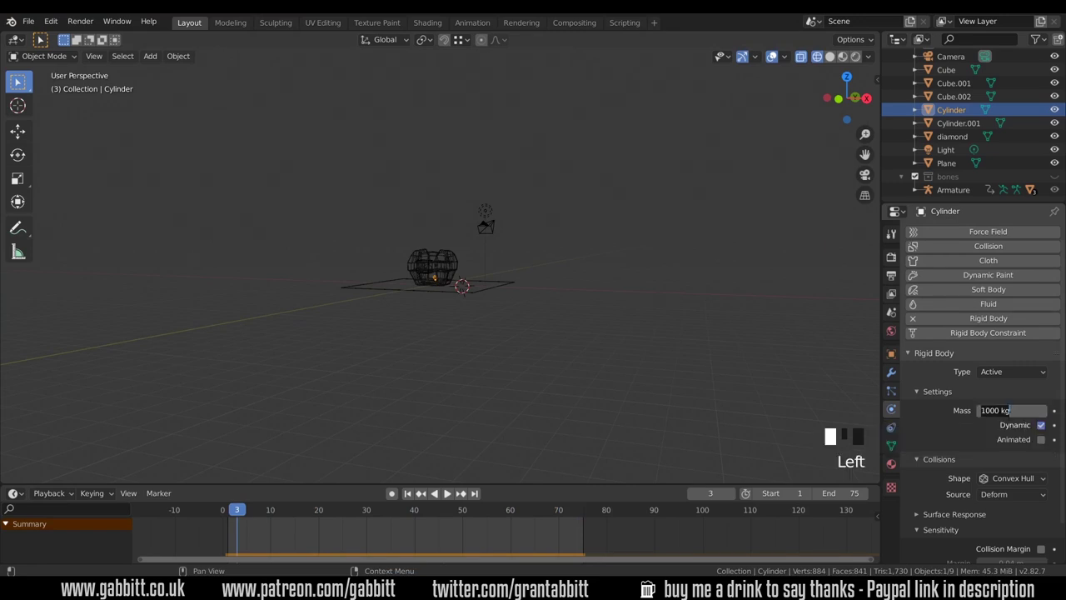
type("1")
key("Return")
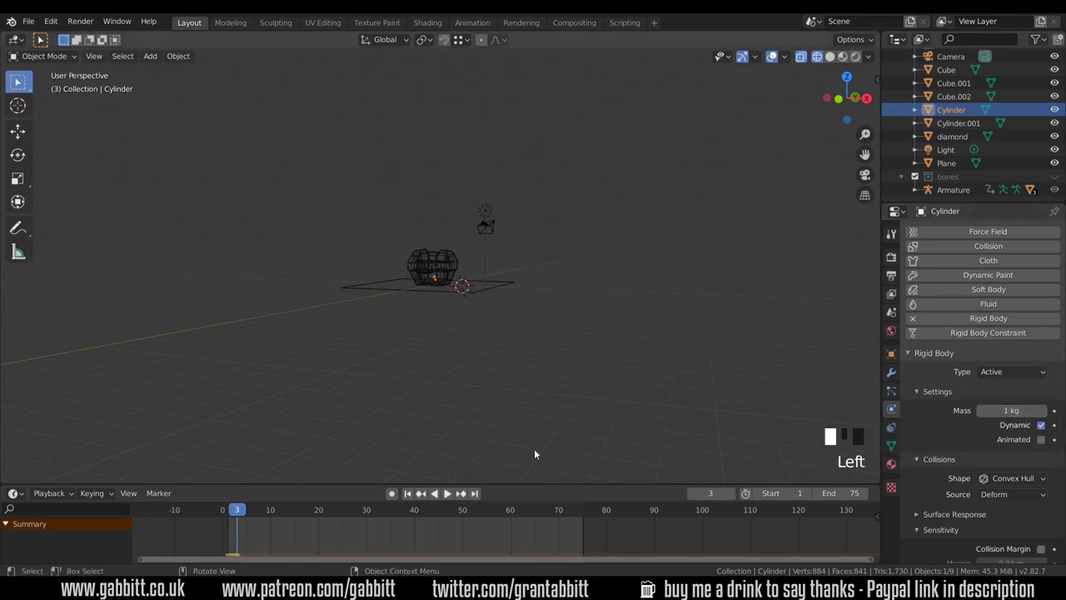
left_click(223, 509)
scroll(396, 313, "up", 6)
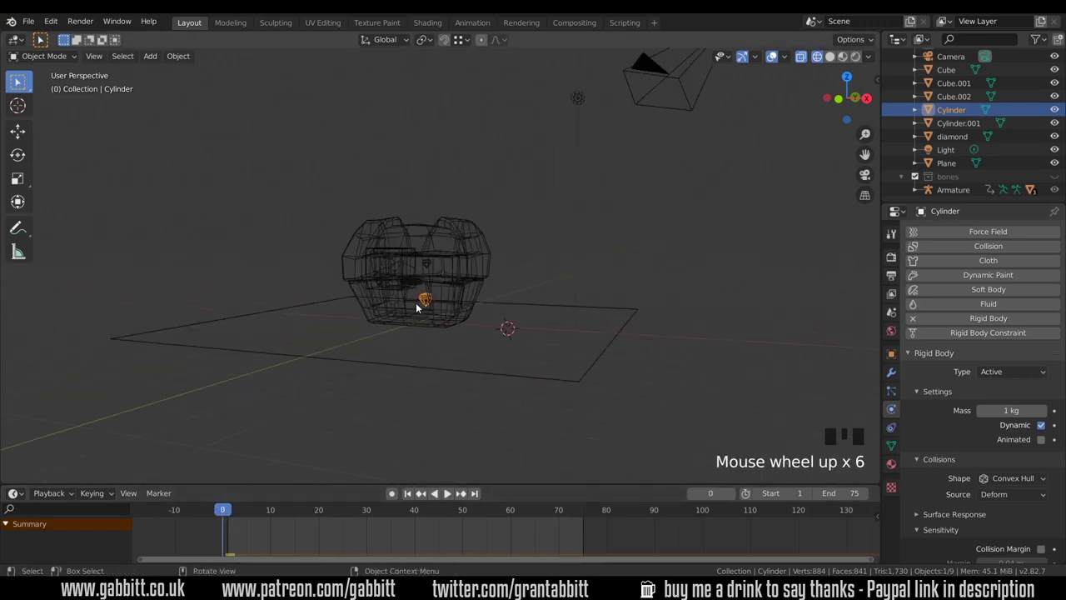
scroll(421, 303, "up", 3)
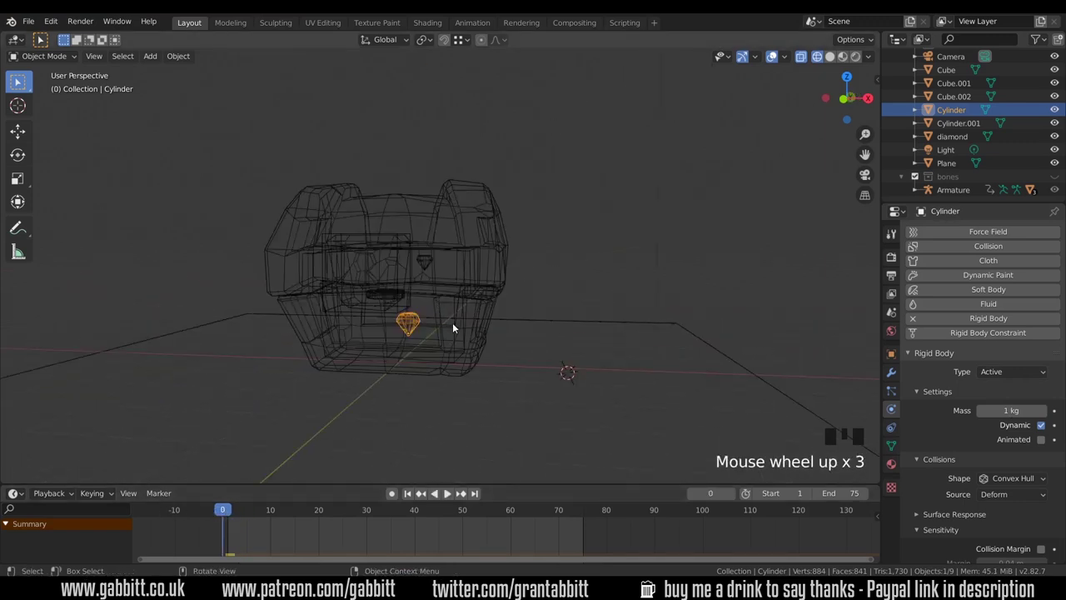
Step: Unhide the bones collection, select the chest's armature and switch it to Pose Mode
left_click(452, 327)
middle_click_drag(452, 327, 417, 342)
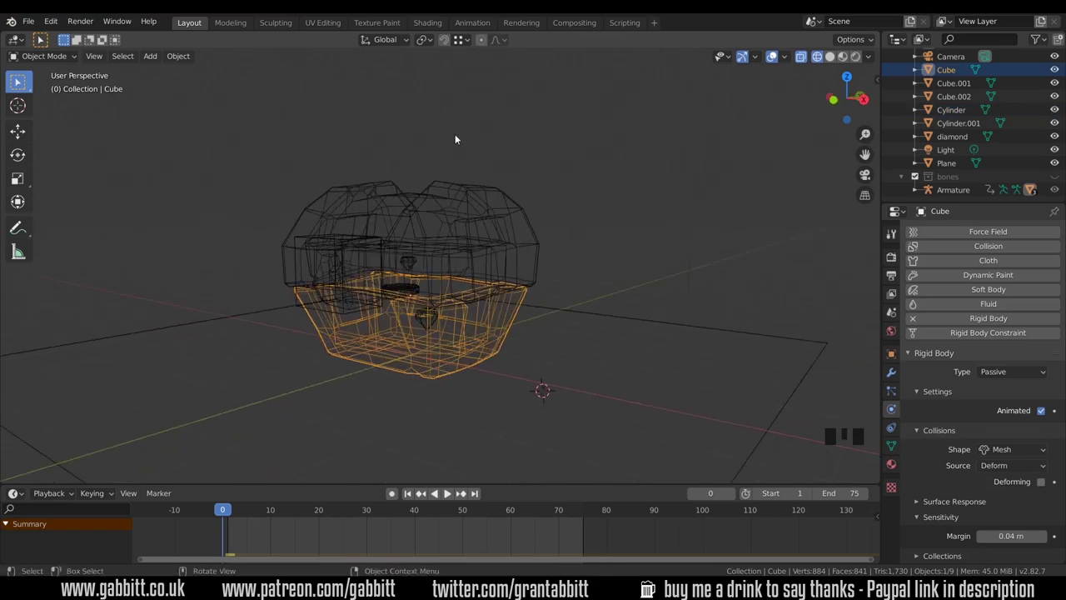
key("shift+d")
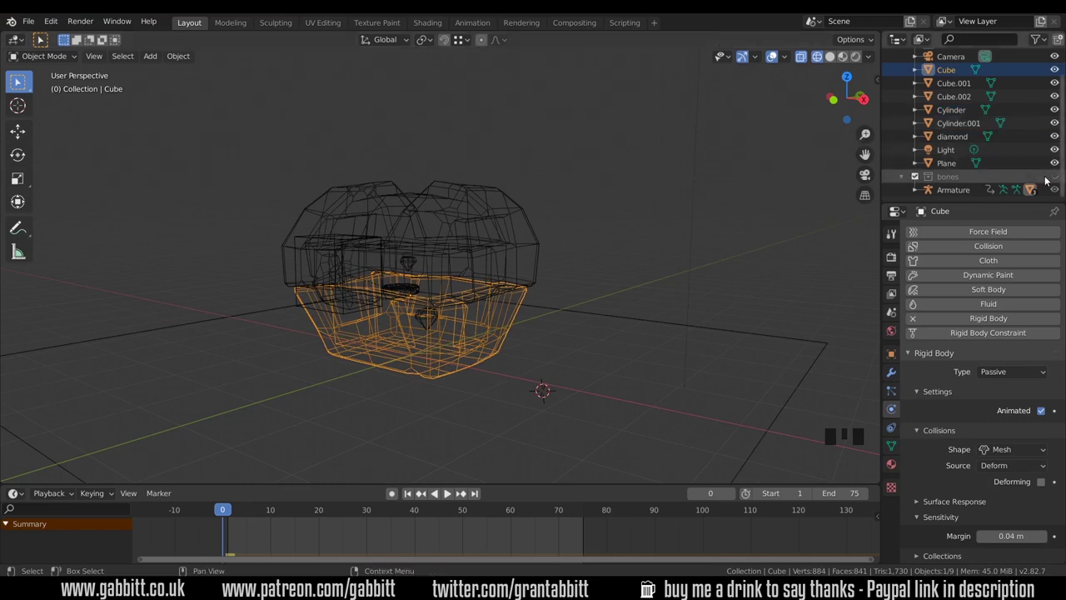
left_click(466, 258)
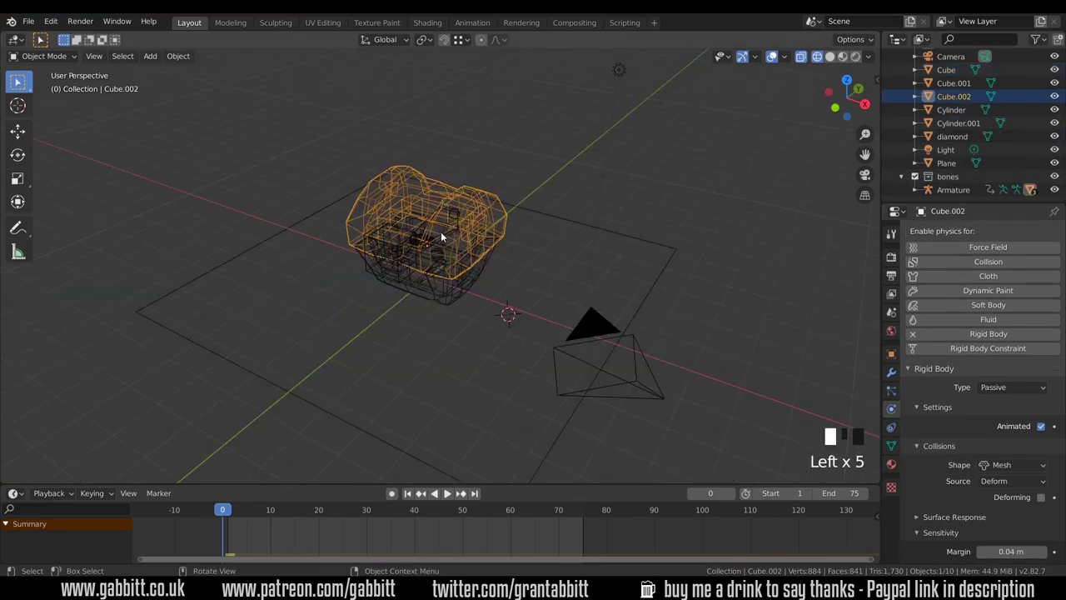
left_click(443, 233)
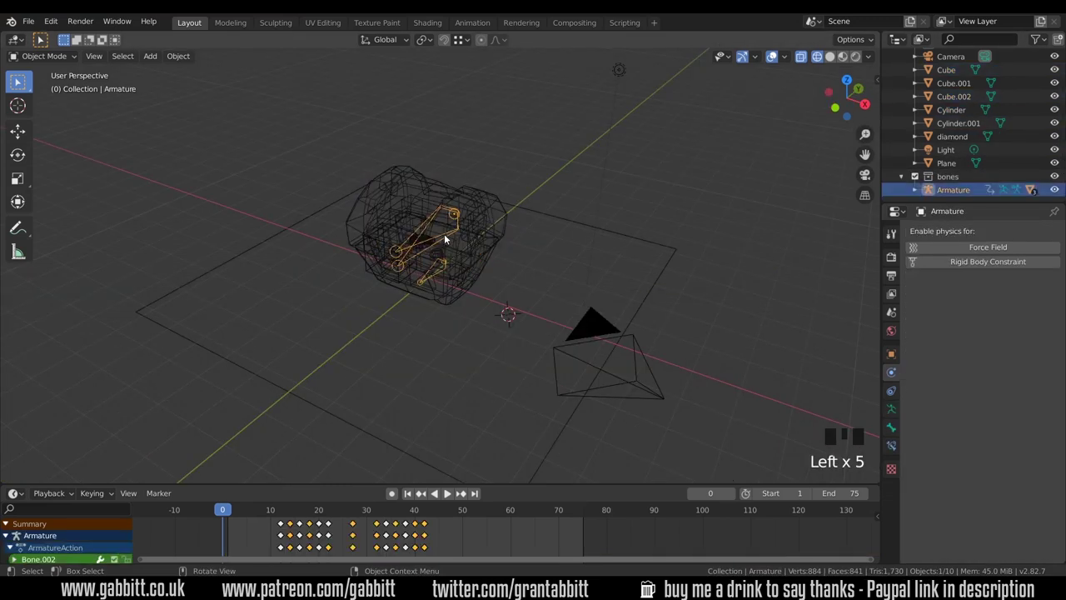
key("ctrl+Tab")
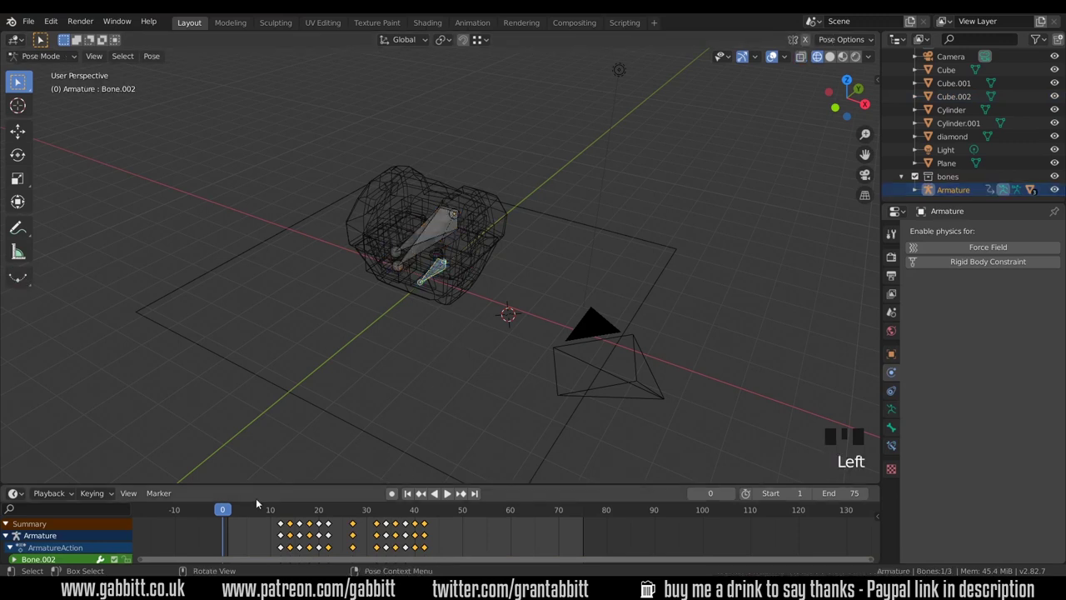
Step: Try to lower the chest's base bone about 1.35 m along Z at frame 27
left_click_drag(229, 512, 352, 511)
middle_click_drag(489, 284, 439, 239)
key("g")
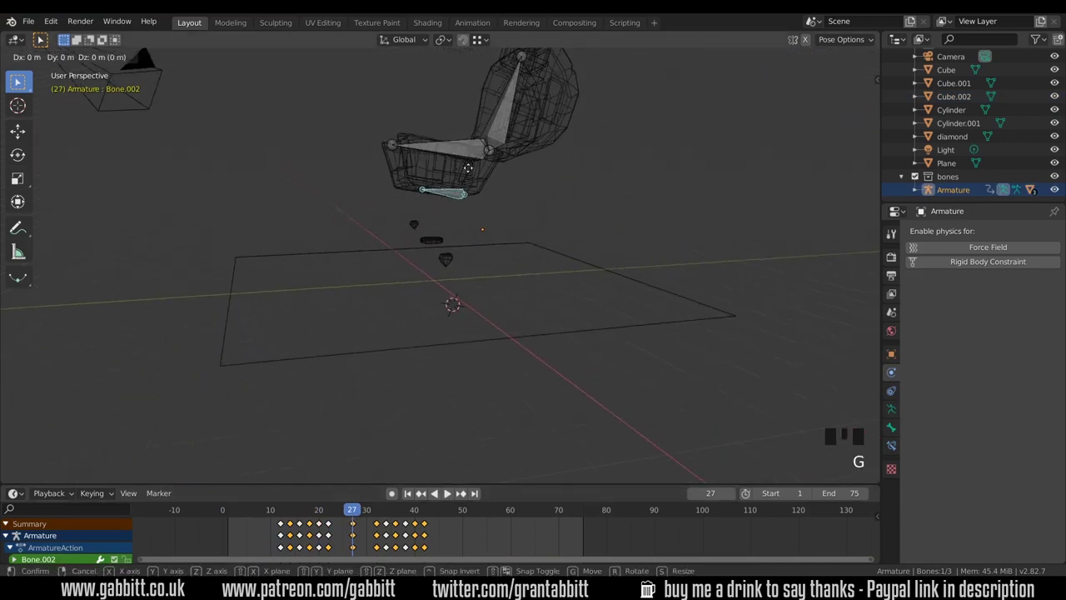
key("z")
left_click(469, 222)
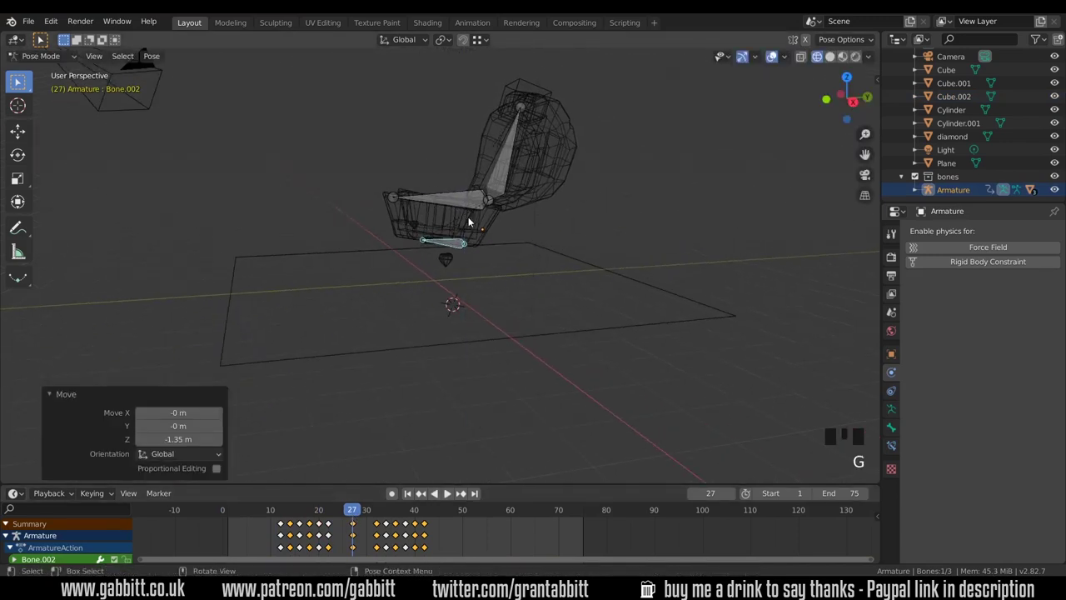
Step: Return to frame 0 and play the animation to check the chest's jump against the ground plane
key("space")
left_click_drag(352, 509, 275, 505)
key("Escape")
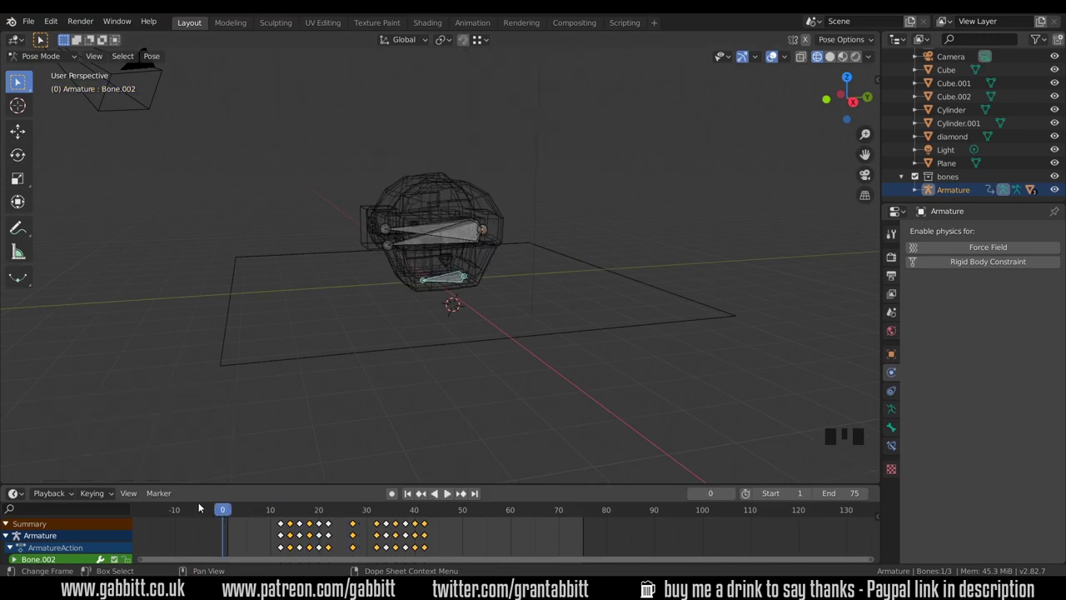
key("space")
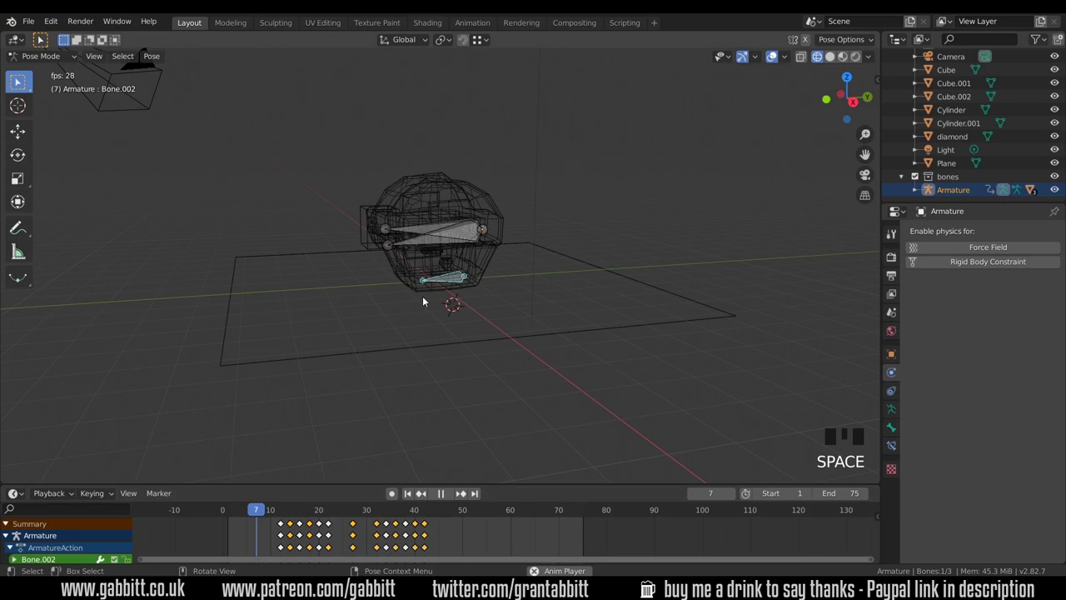
scroll(432, 243, "down", 5)
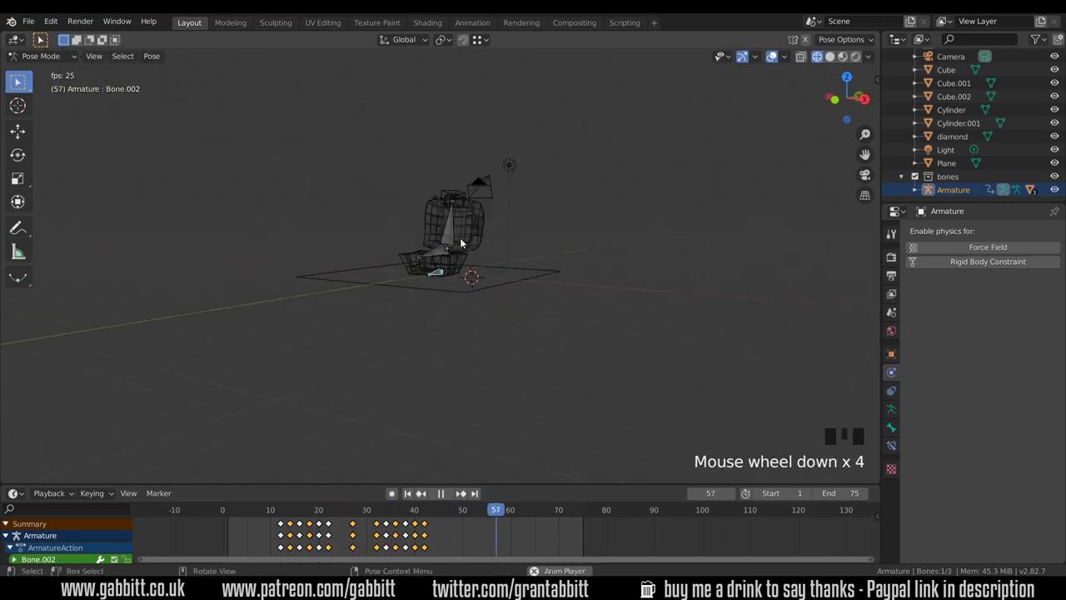
middle_click_drag(460, 237, 499, 249)
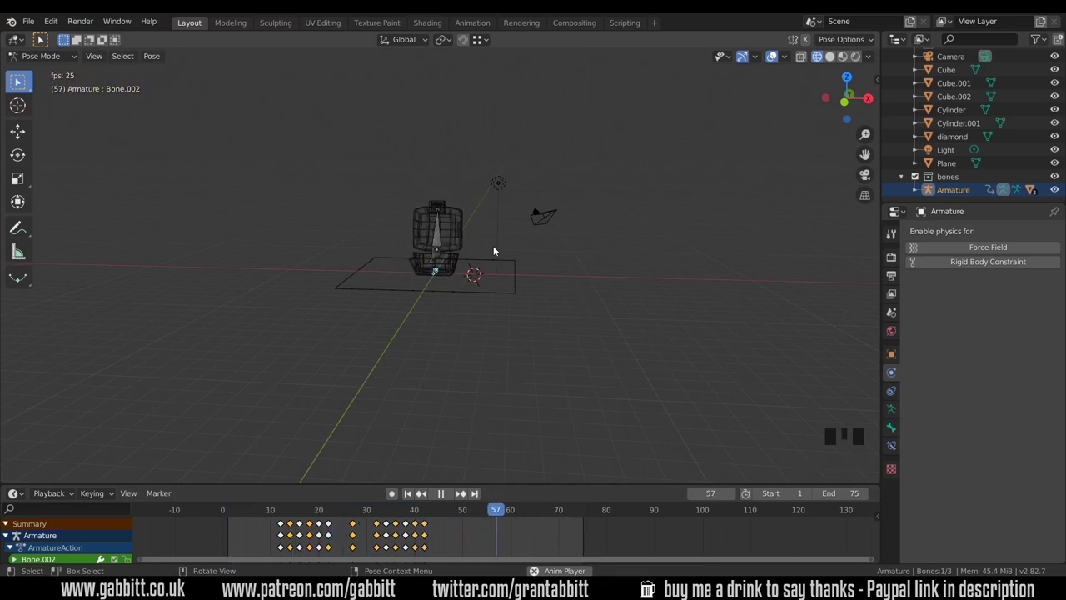
key("space")
Step: Try again to lower the base bone along Z at frame 27, replaying the animation after each attempt
left_click(353, 509)
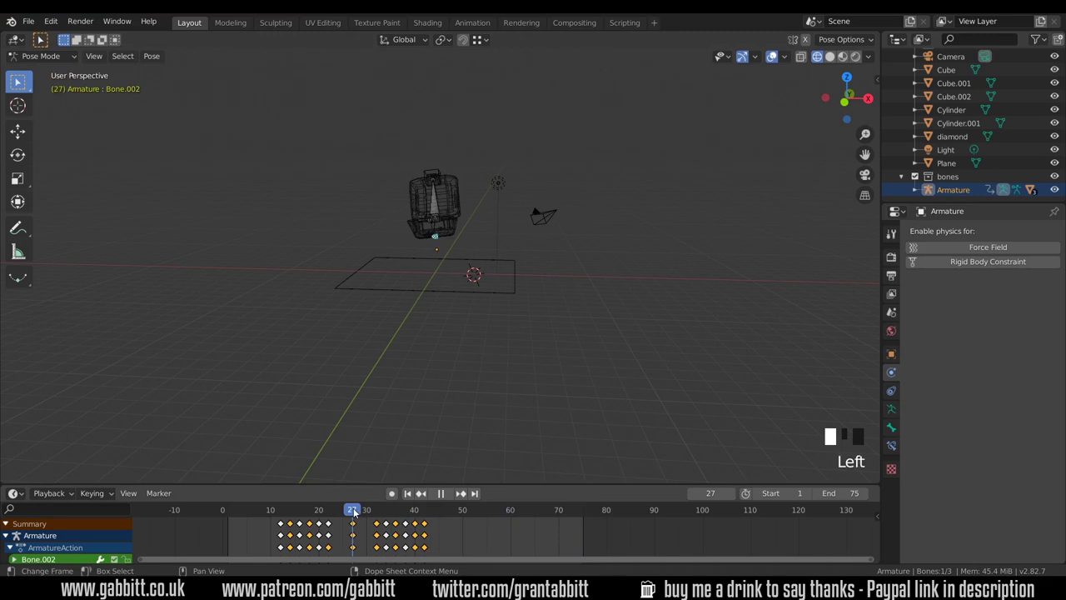
key("g")
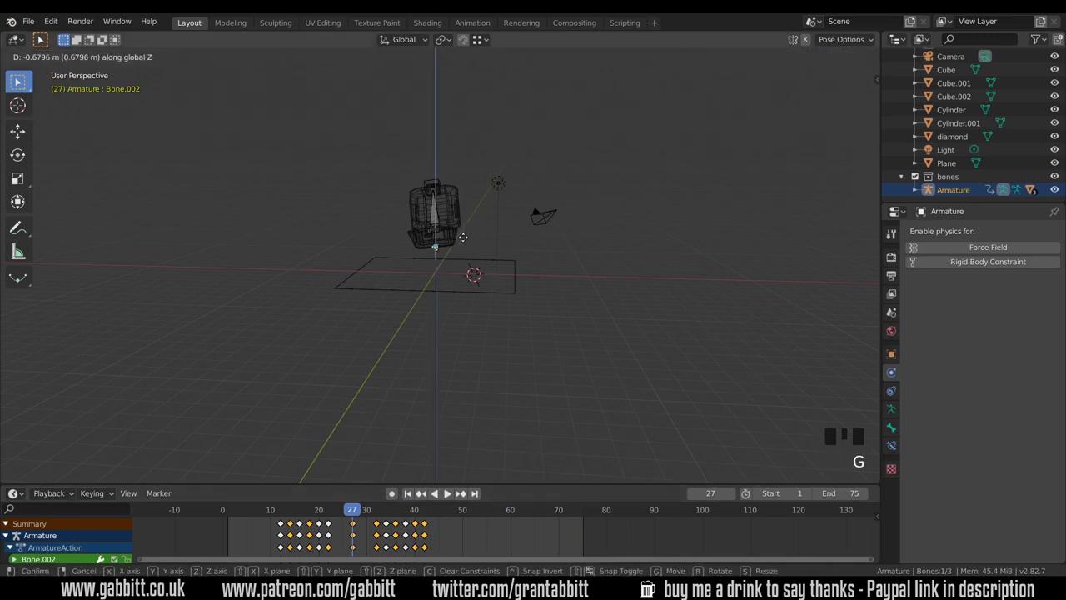
left_click(333, 433)
key("space")
left_click(353, 509)
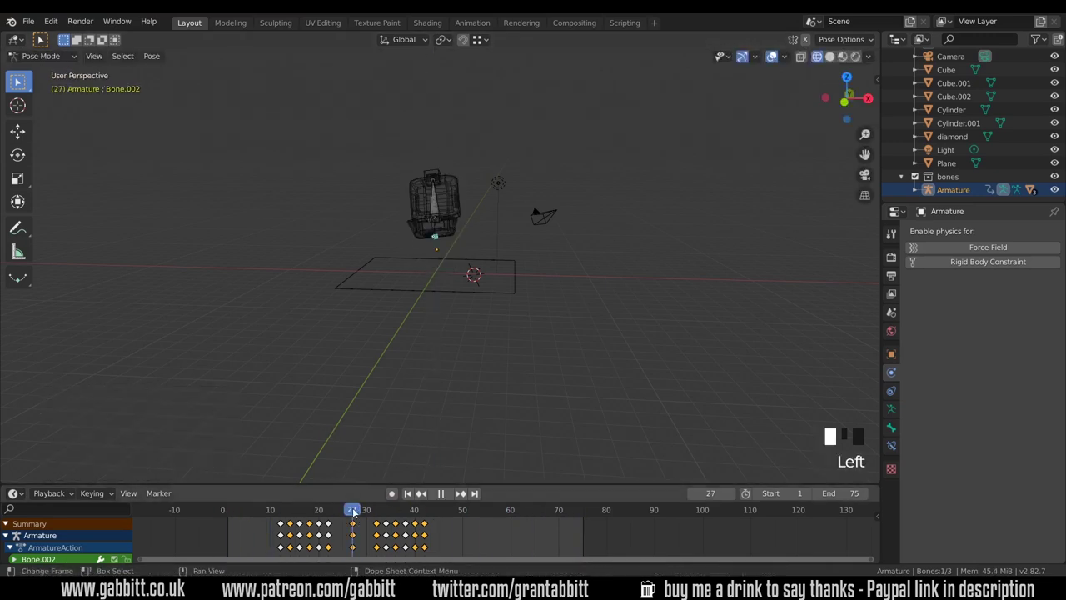
key("g")
left_click(380, 466)
key("space")
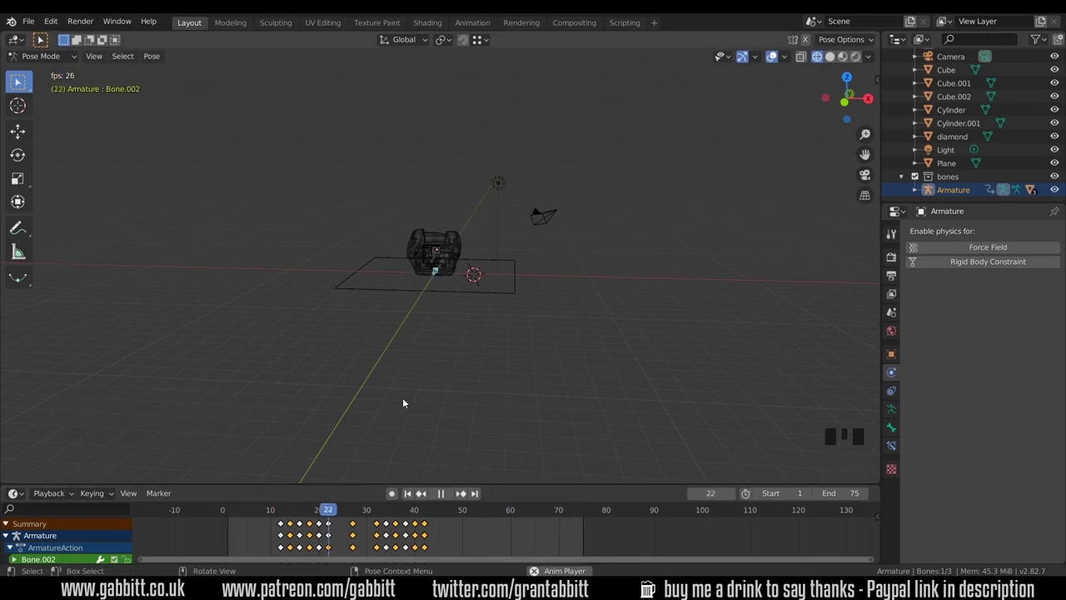
left_click(353, 509)
key("g")
left_click(375, 417)
key("space")
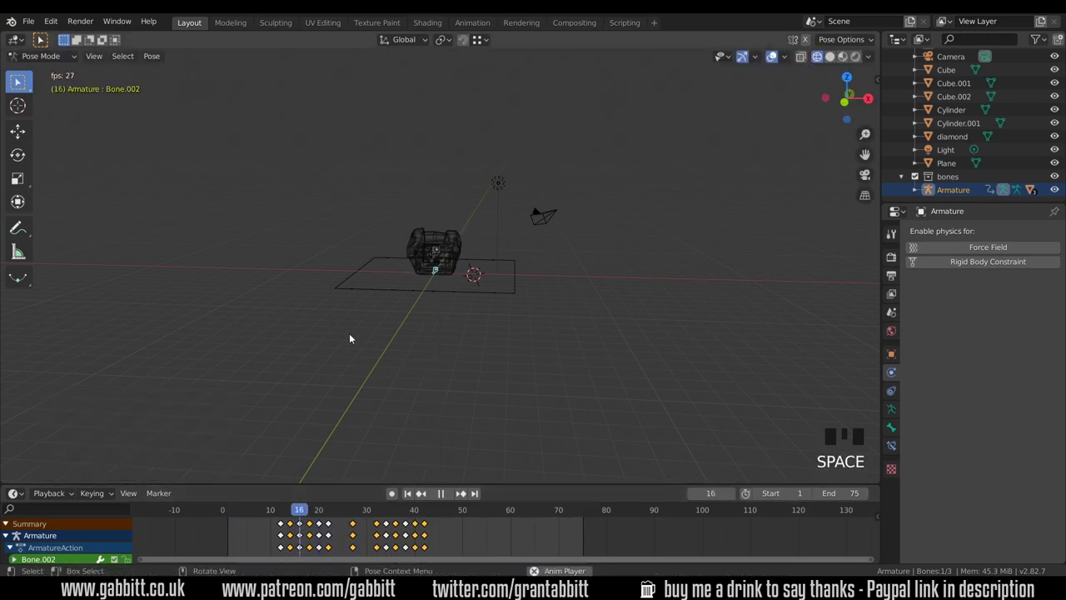
key("space")
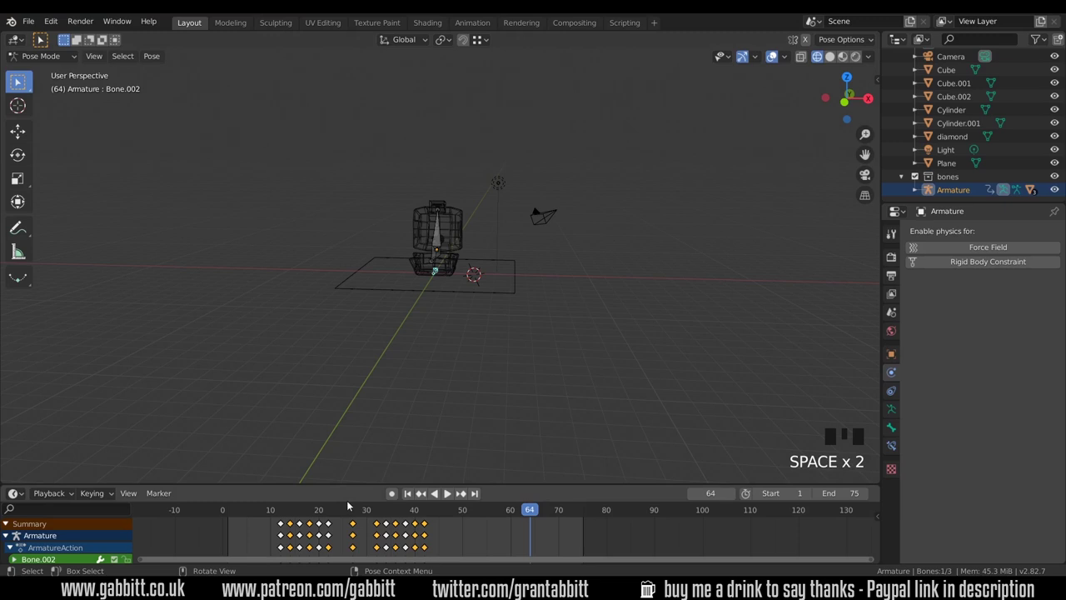
Step: Lower the chest's base bone about 1.21 m along Z at frame 27 and play back the reduced jump
left_click(255, 509)
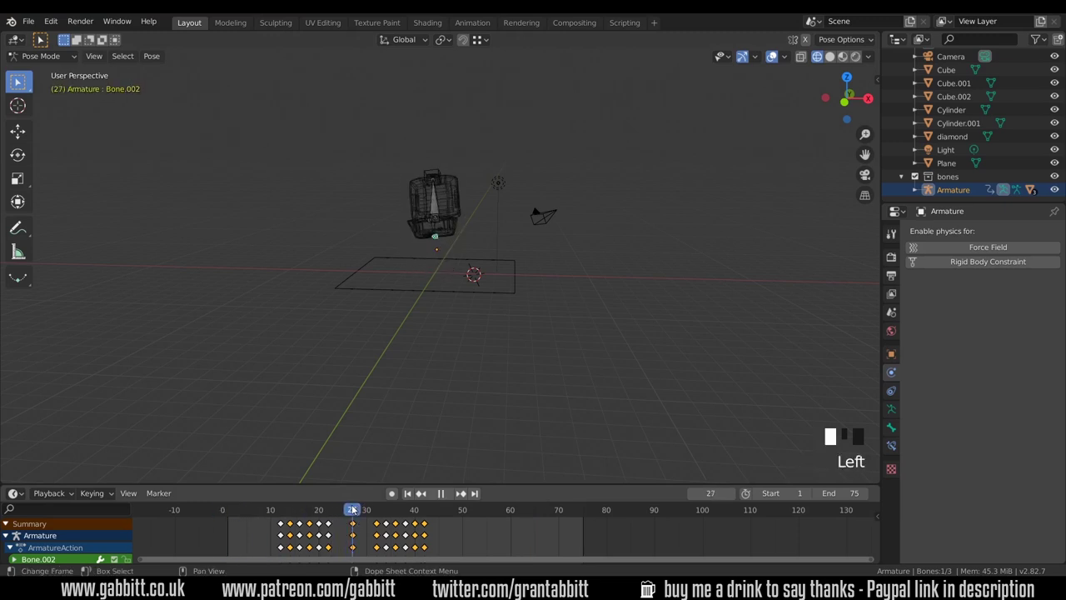
key("space")
key("g")
key("z")
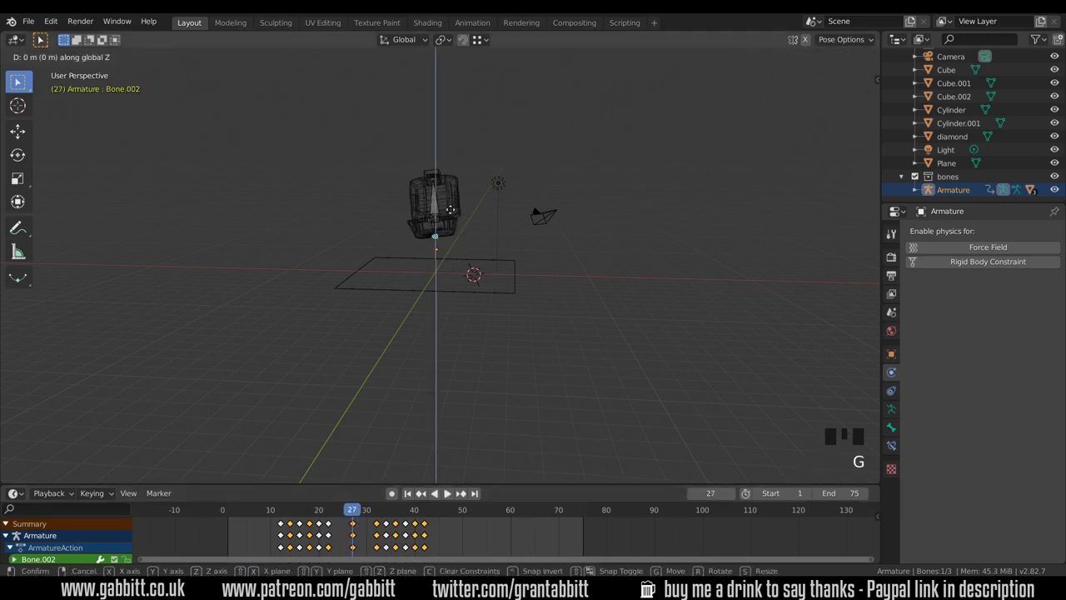
left_click(449, 225)
middle_click_drag(450, 225, 390, 396)
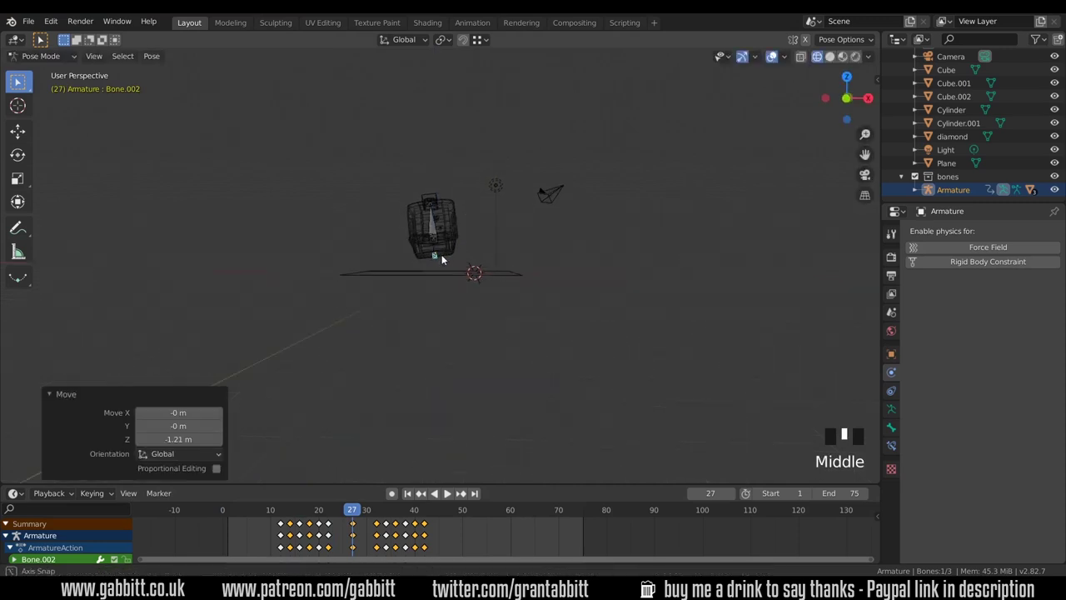
key("space")
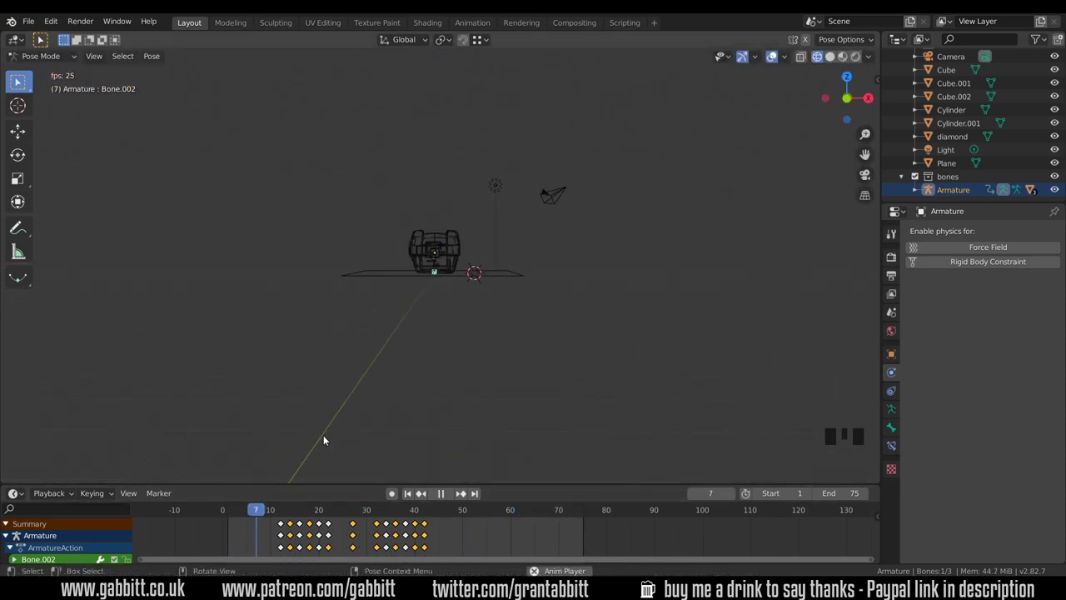
key("space")
Step: Select all bones and shift their keyframes from frame 27 onward forward by 2 frames
left_click(353, 524)
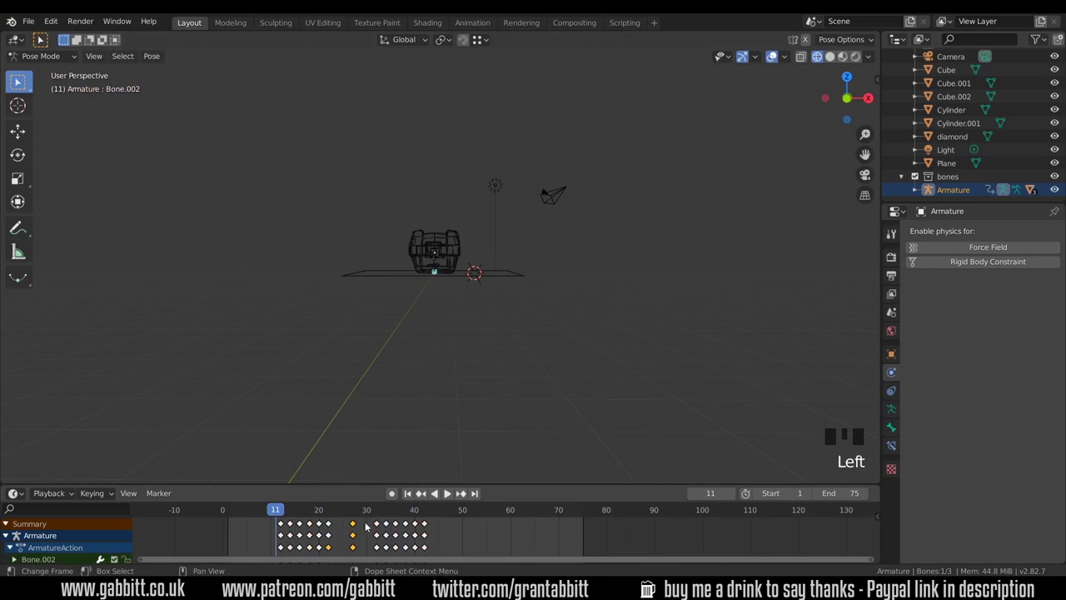
key("a")
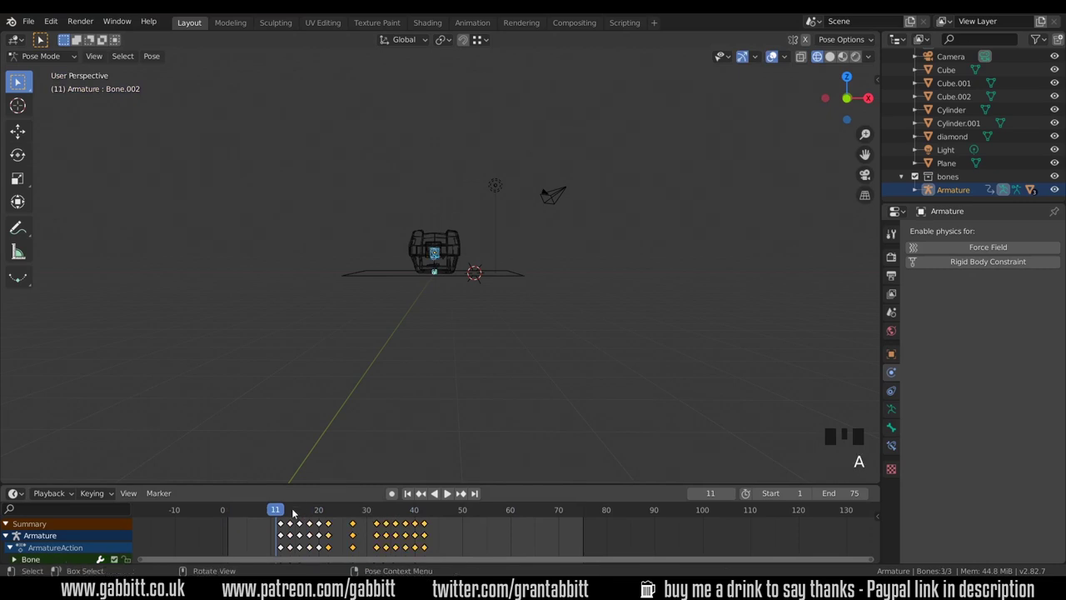
left_click_drag(349, 523, 439, 533)
key("g")
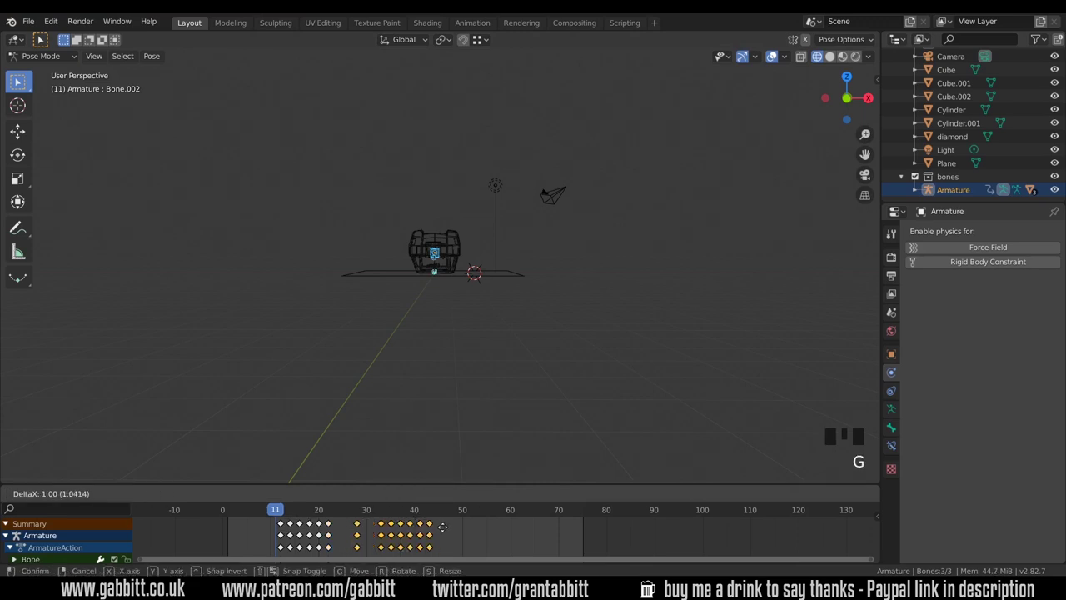
left_click(436, 530)
Step: Shift the landing keyframes from frame 34 onward forward by 1 frame
left_click_drag(384, 523, 438, 550)
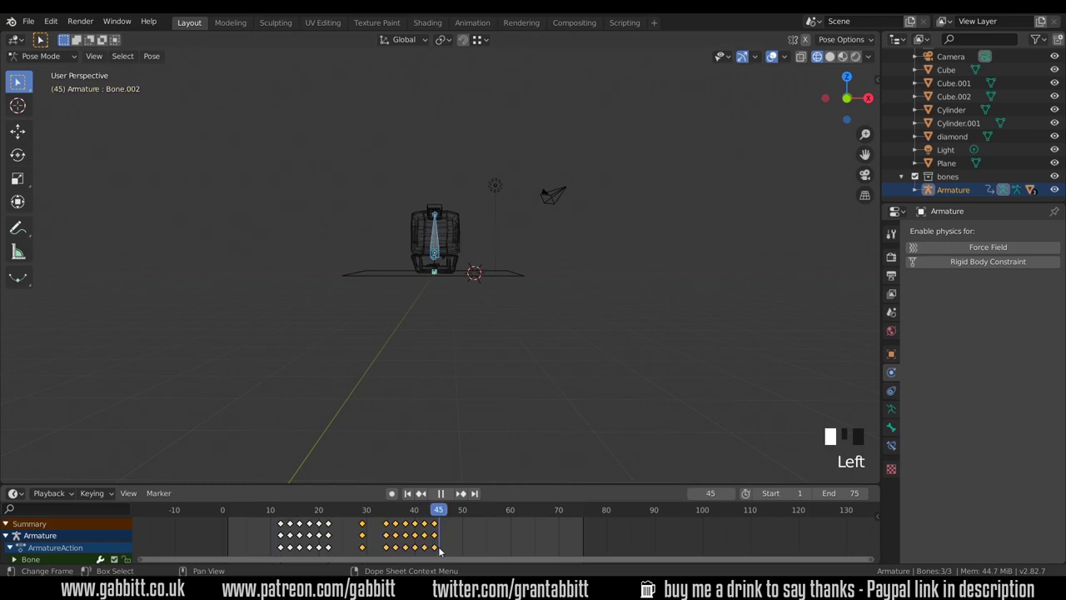
left_click(378, 520)
key("g")
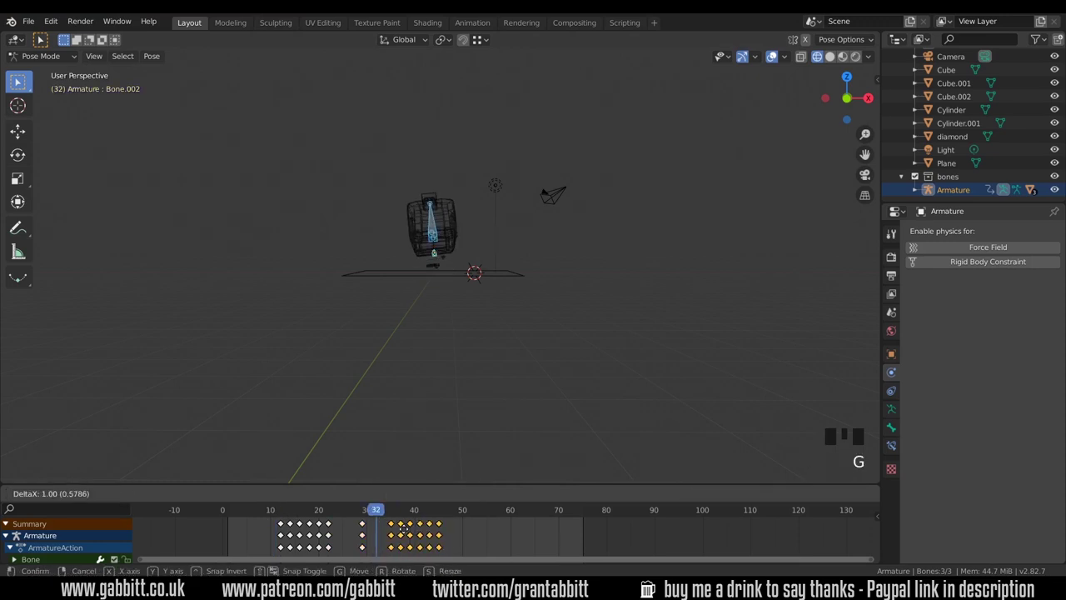
left_click(462, 531)
Step: Play the retimed chest animation from frame 0 to check its motion
left_click(321, 509)
key("space")
left_click(215, 512)
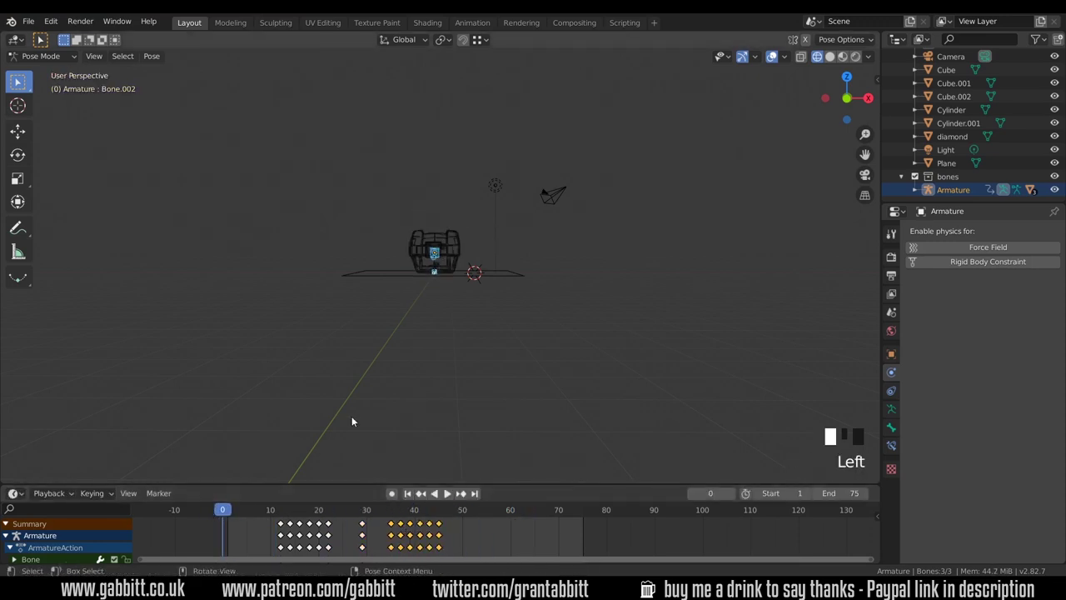
key("space")
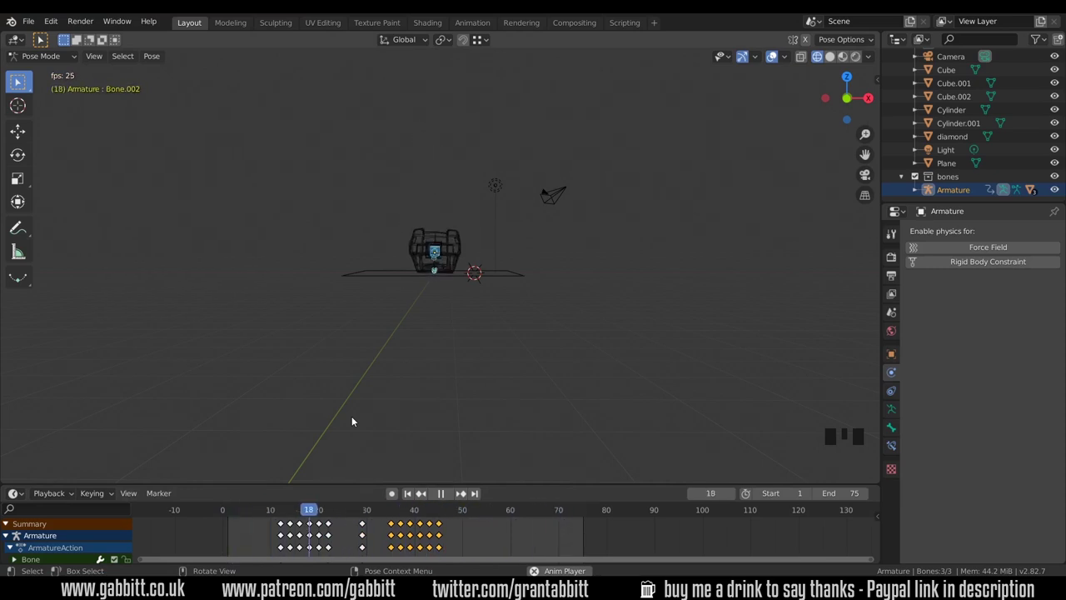
Step: Return to Object Mode and scale the ground plane up by about 2.206
key("ctrl+Tab")
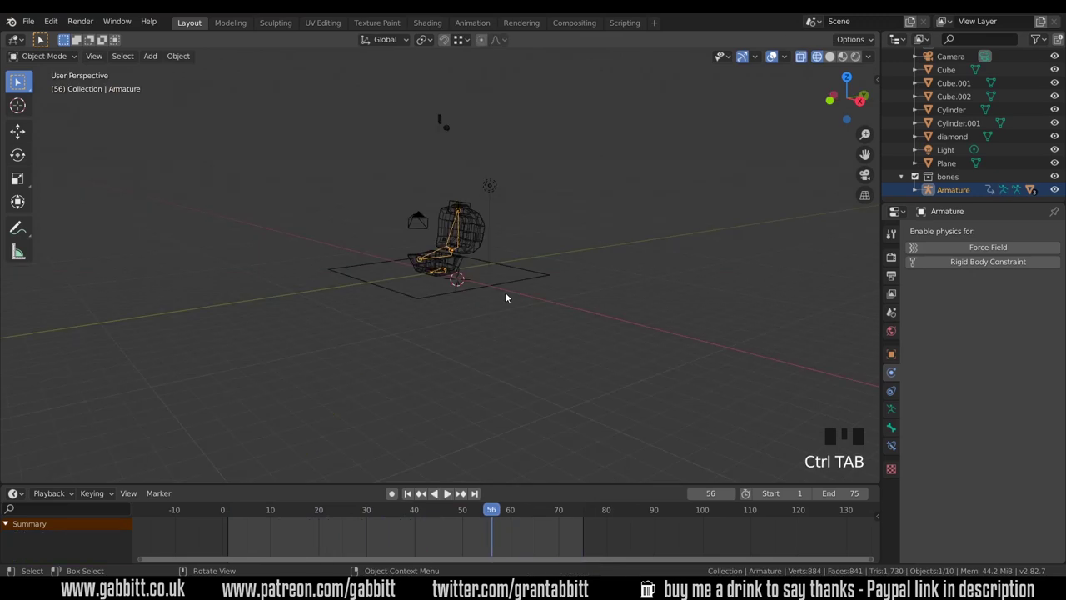
left_click(488, 284)
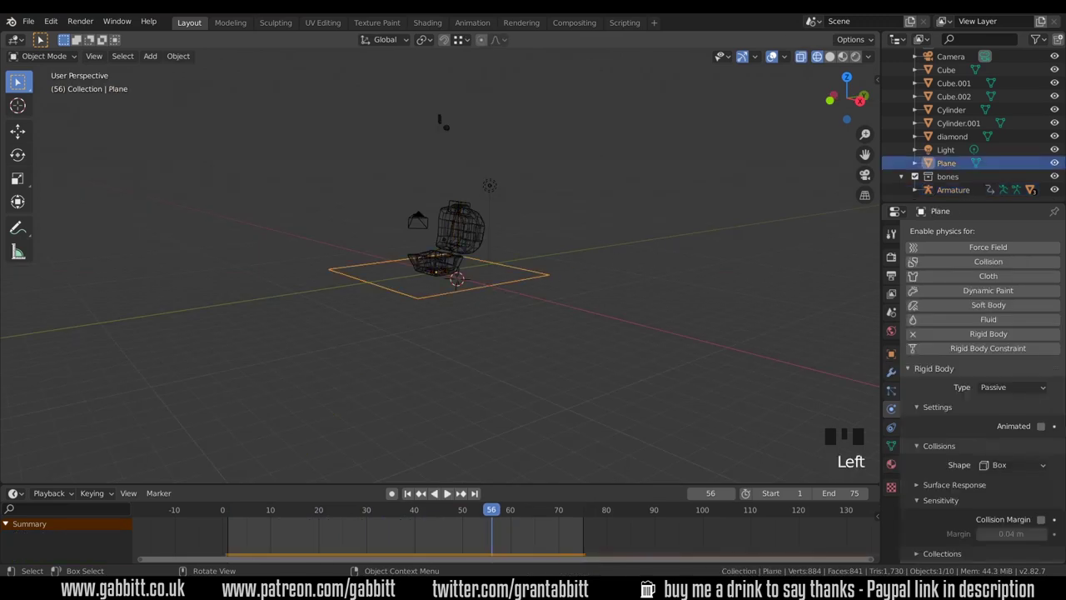
key("s")
left_click(305, 231)
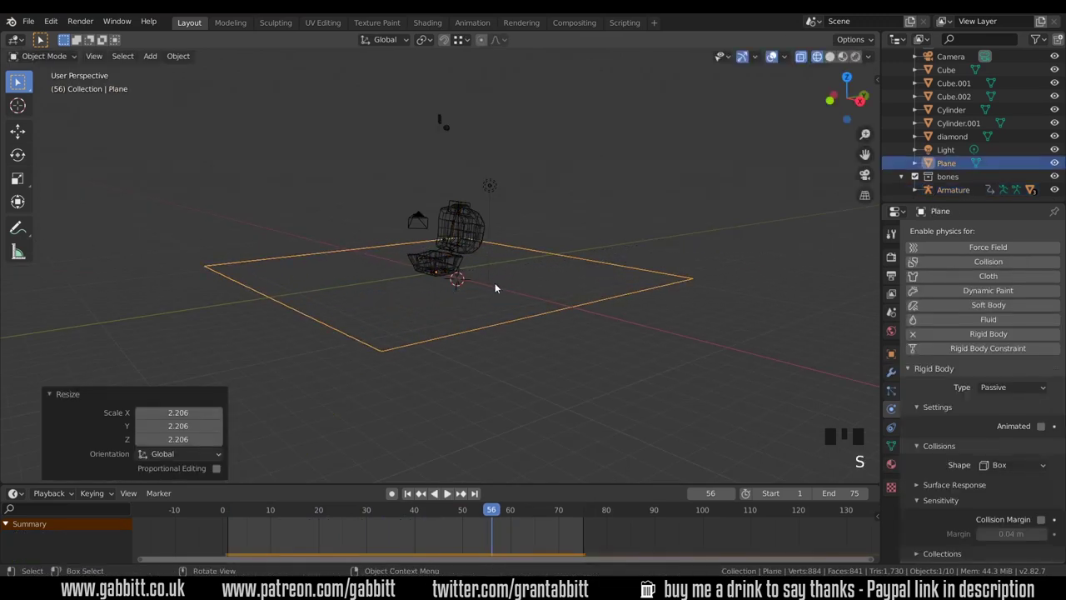
Step: Return to frame 0 and duplicate the coin inside the chest five times, stacking each copy slightly offset above the last
scroll(495, 288, "up", 4)
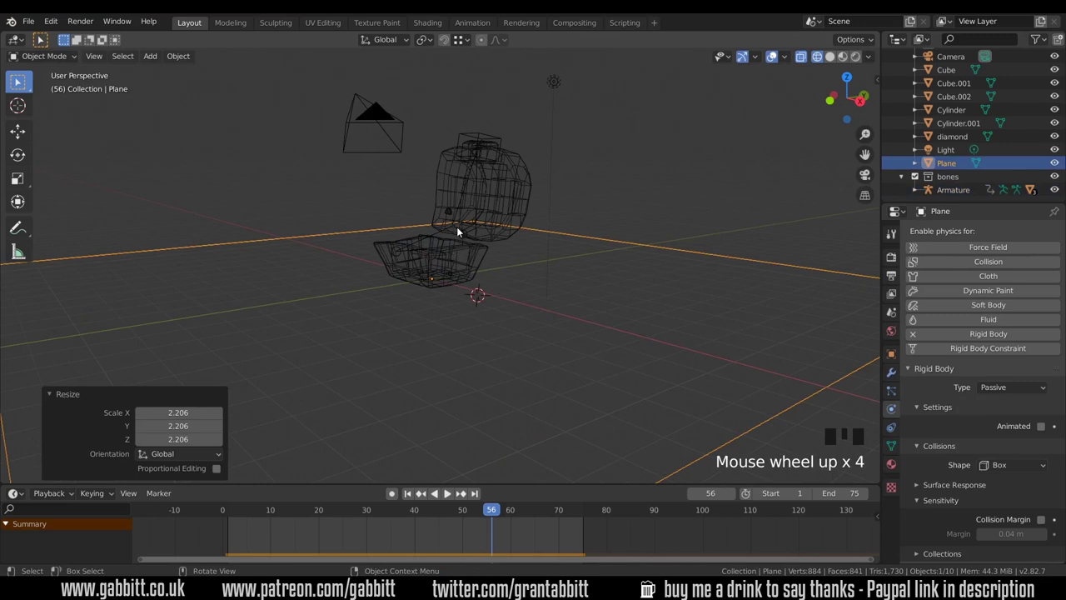
left_click(228, 510)
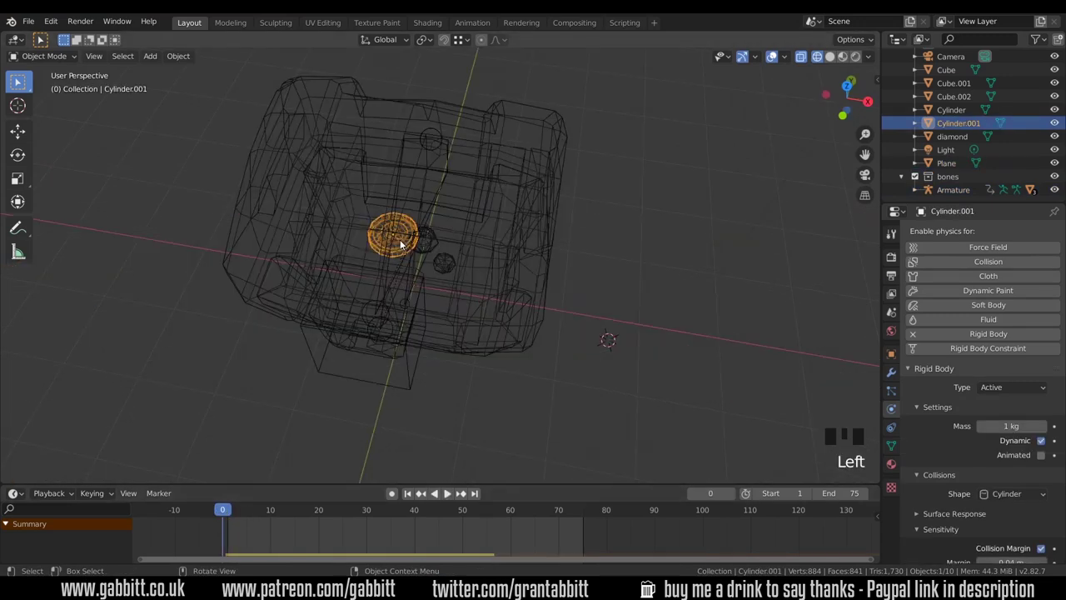
middle_click_drag(420, 250, 436, 179)
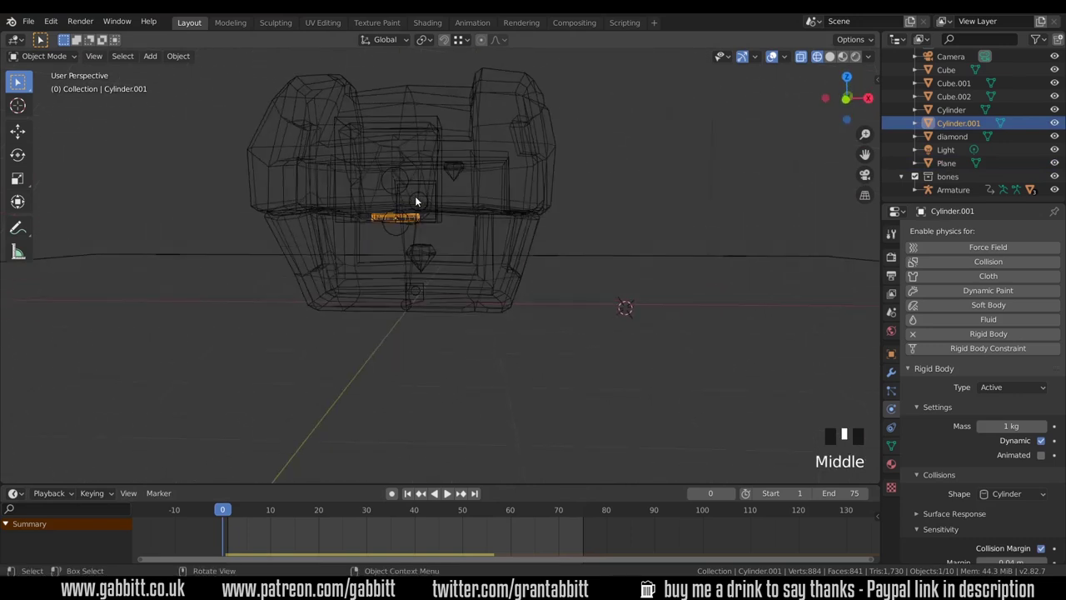
key("shift+d")
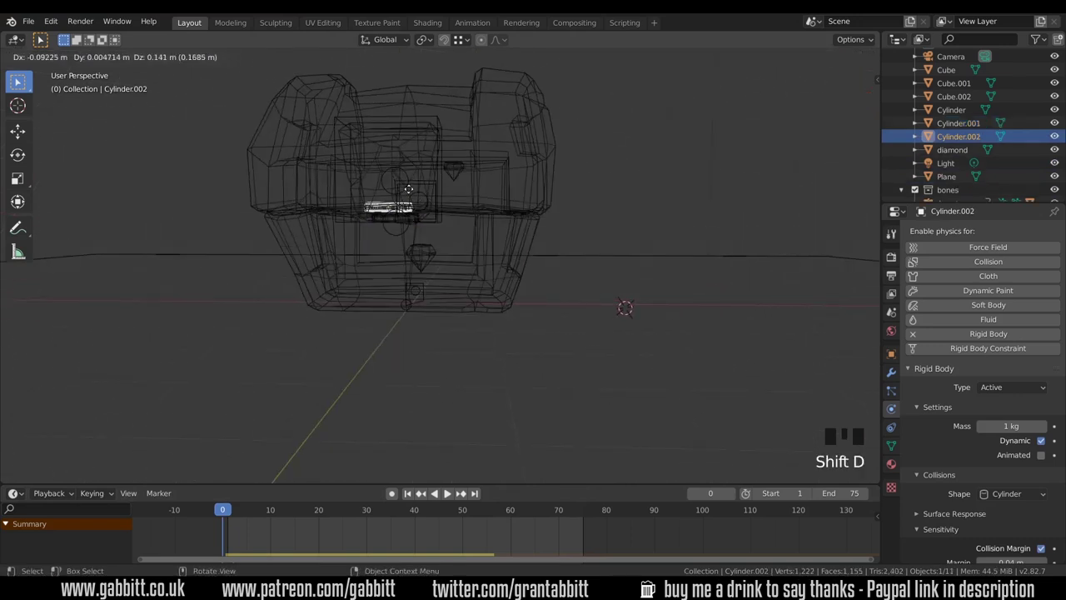
left_click(411, 193)
key("shift+d")
left_click(423, 177)
key("shift+d")
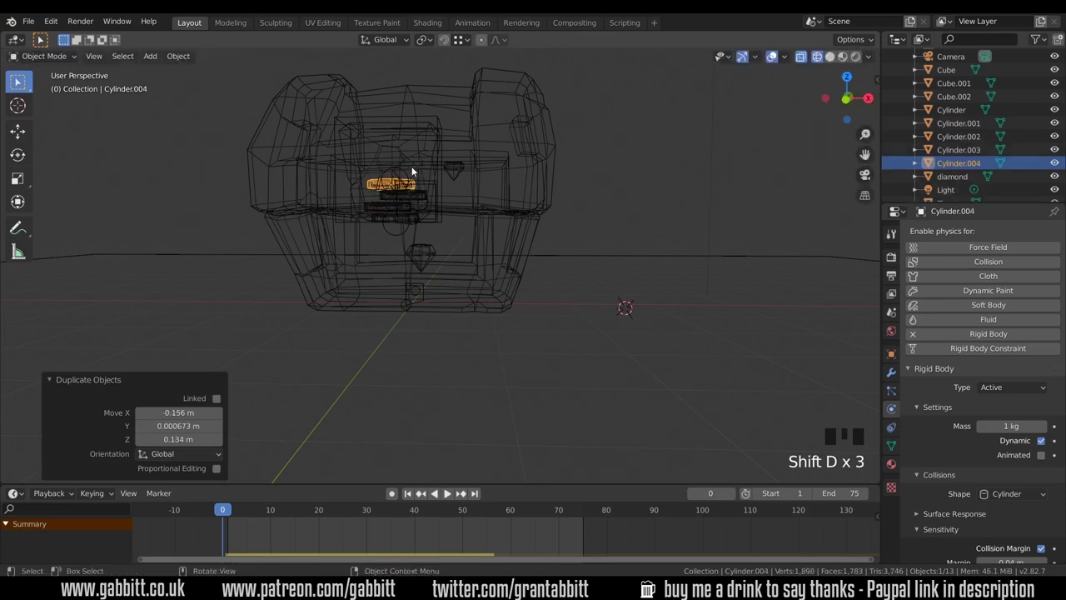
left_click(418, 166)
key("shift+d")
left_click(422, 160)
key("shift+d")
left_click(411, 147)
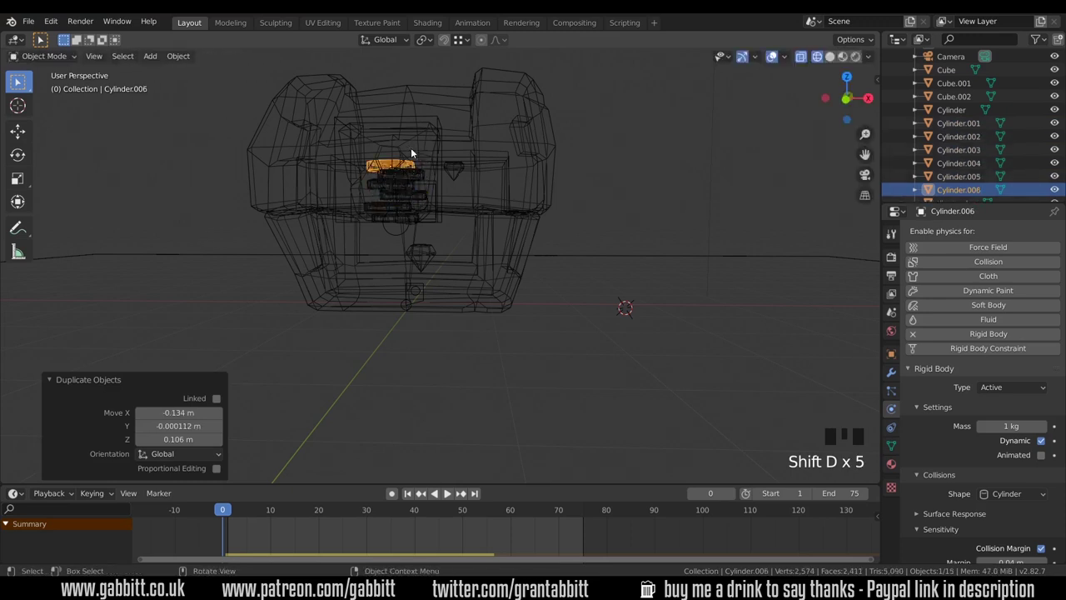
Step: Hide the bones collection and the three chest parts, leaving the coins and gems exposed
middle_click_drag(410, 147, 422, 187)
left_click(422, 186)
scroll(1005, 162, "down", 2)
scroll(1005, 162, "down", 2)
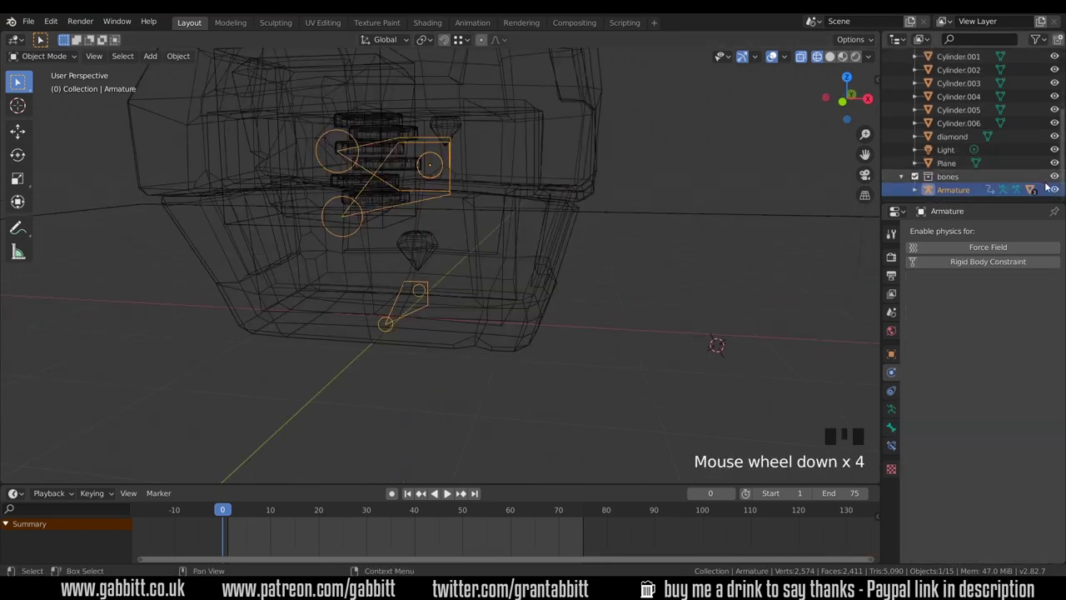
left_click(429, 167)
left_click(409, 166)
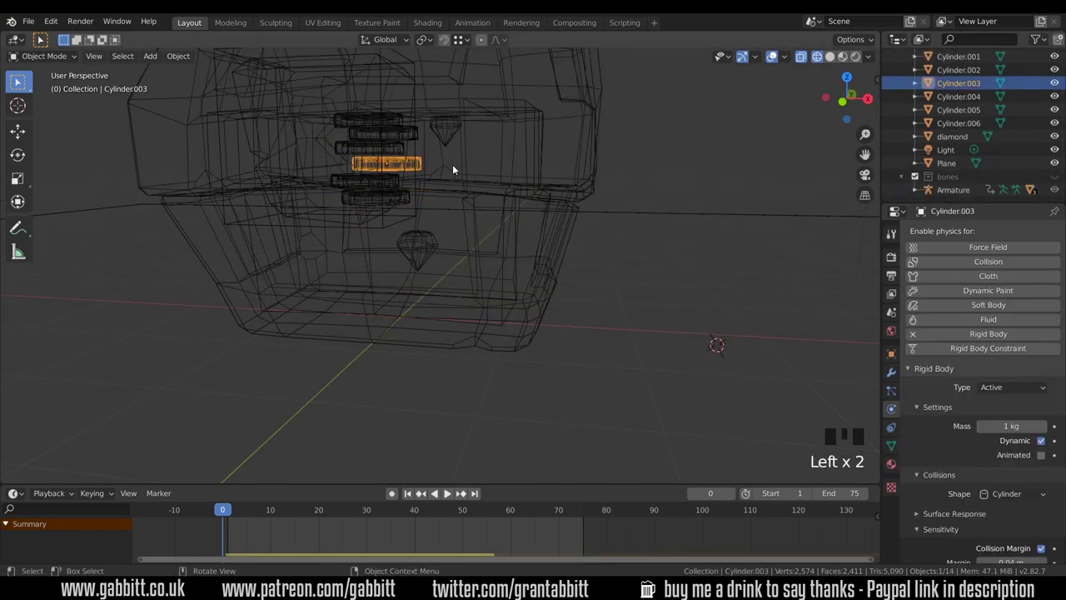
scroll(452, 164, "down", 2)
left_click(441, 206)
mouse_move(441, 206)
middle_mouse_down()
mouse_move(440, 219)
mouse_move(474, 217)
mouse_move(543, 197)
mouse_move(424, 236)
mouse_move(443, 209)
middle_mouse_up()
left_click(558, 190)
key("h")
left_click(420, 216)
key("h")
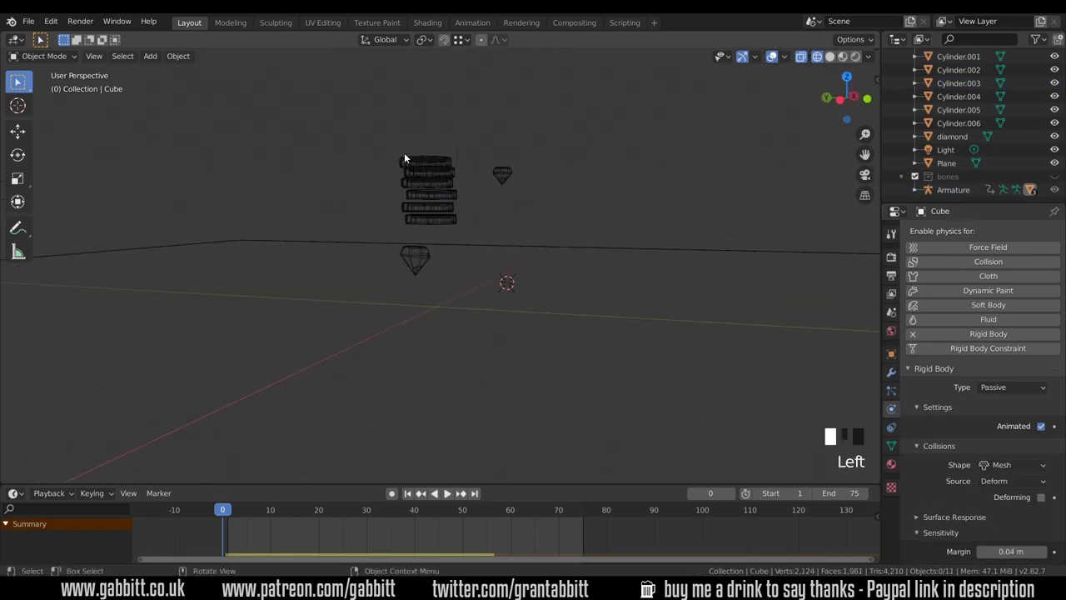
Step: Duplicate the stack of six coins to form four neighbouring stacks
left_click_drag(404, 158, 458, 223)
mouse_move(457, 223)
middle_mouse_down()
mouse_move(403, 224)
mouse_move(405, 192)
mouse_move(423, 209)
mouse_move(307, 219)
mouse_move(433, 209)
mouse_move(485, 230)
mouse_move(433, 250)
mouse_move(475, 229)
middle_mouse_up()
key("shift+d")
left_click(461, 175)
left_click(432, 210)
key("shift+d")
left_click(470, 212)
Step: Duplicate the large red gem three times, then duplicate the group of four red gems once
left_click(454, 258)
key("shift+d")
key("shift+d")
key("shift+d")
mouse_move(474, 229)
middle_mouse_down()
mouse_move(481, 219)
mouse_move(483, 260)
mouse_move(468, 241)
middle_mouse_up()
left_click(487, 190, "shift")
left_click(466, 248, "shift")
left_click(489, 238, "shift")
key("shift+d")
left_click(380, 171)
Step: Duplicate the small diamond three times, placing the copies among the coins and red gems
left_click(463, 208)
key("shift+d")
key("z")
left_click(416, 275)
key("shift+d")
left_click(449, 250)
key("shift+d")
left_click(458, 245)
Step: Unhide the chest parts and play the simulation with the added coins and gems
scroll(982, 125, "up", 20)
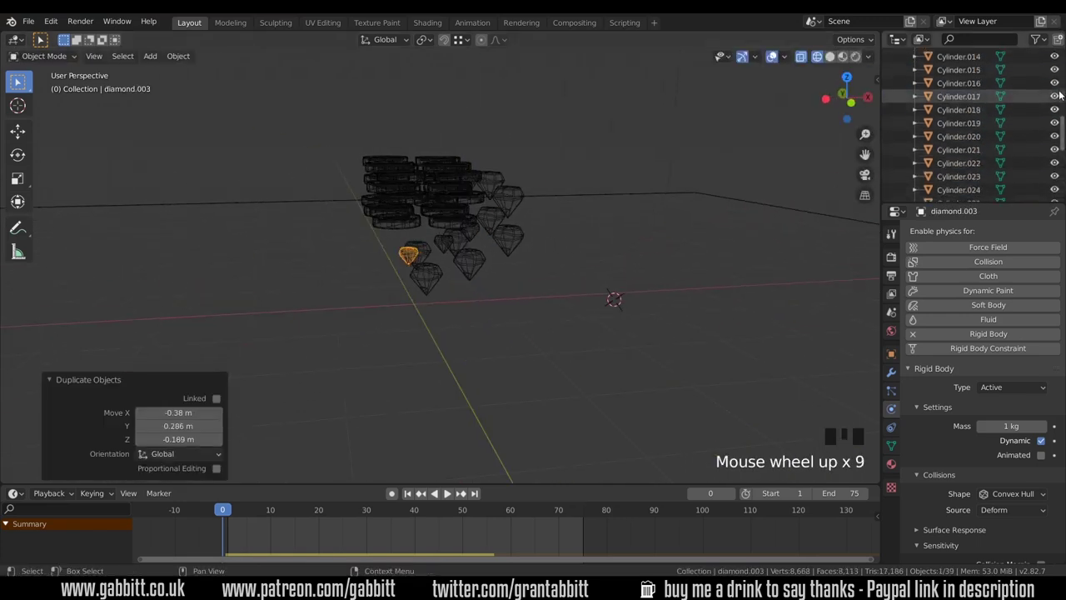
left_click(1054, 95)
middle_click_drag(454, 225, 485, 204)
key("space")
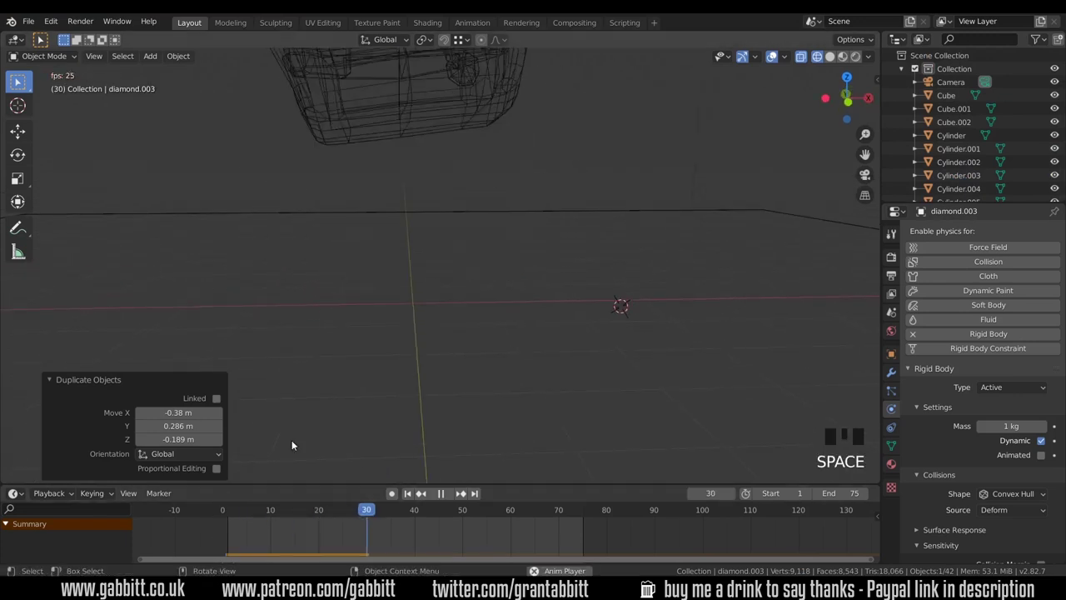
scroll(525, 291, "down", 4)
middle_click_drag(524, 291, 849, 58)
Step: Switch the viewport to Material Preview shading and replay the simulation from frame 0
left_click(842, 57)
scroll(655, 208, "down", 2)
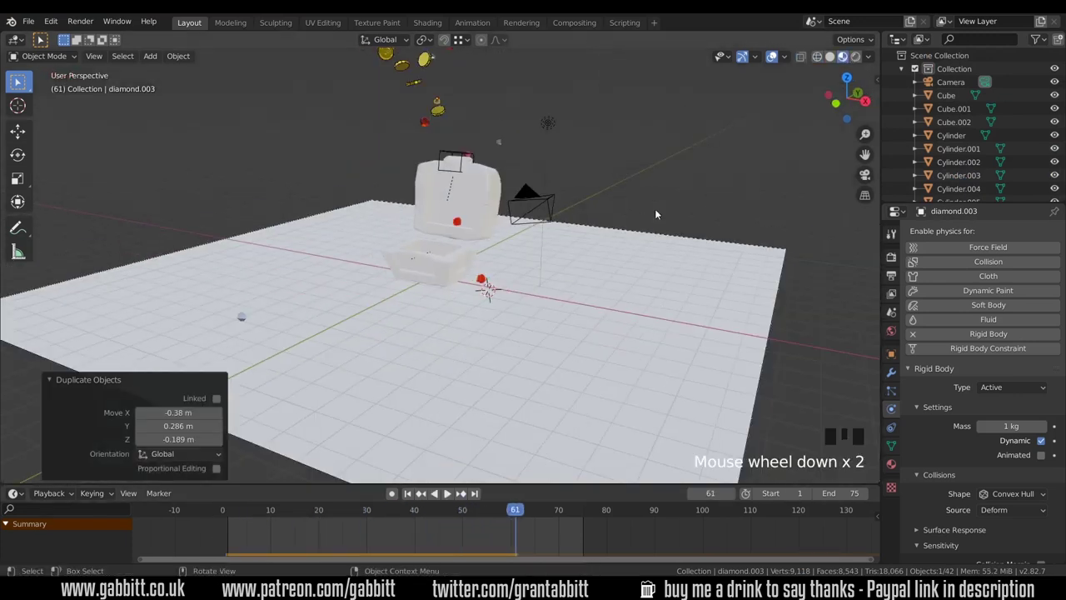
middle_click_drag(654, 208, 478, 430, "shift")
left_click(231, 511)
key("space")
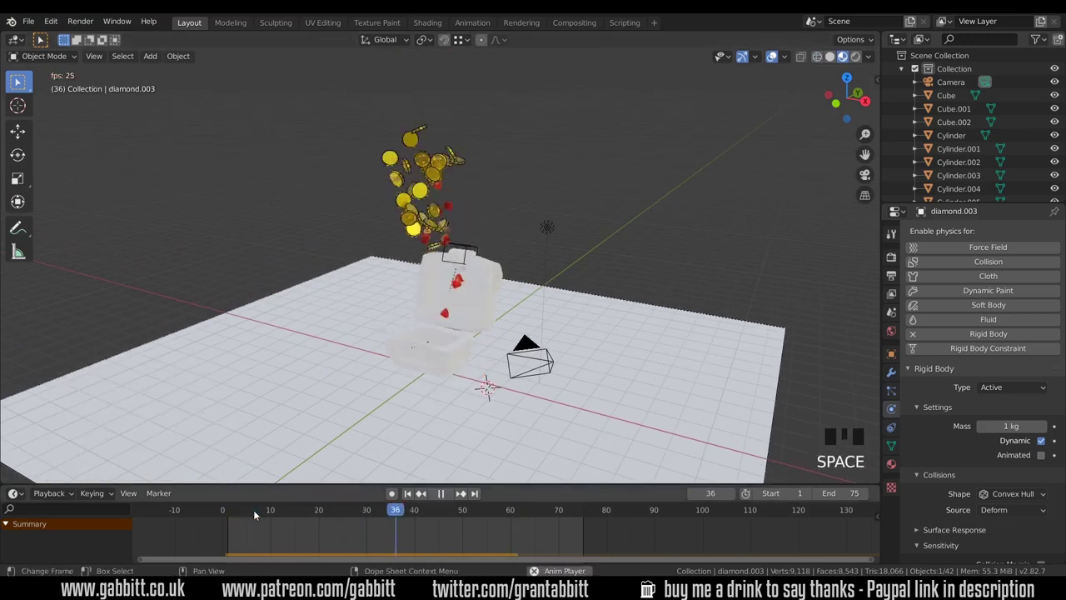
key("space")
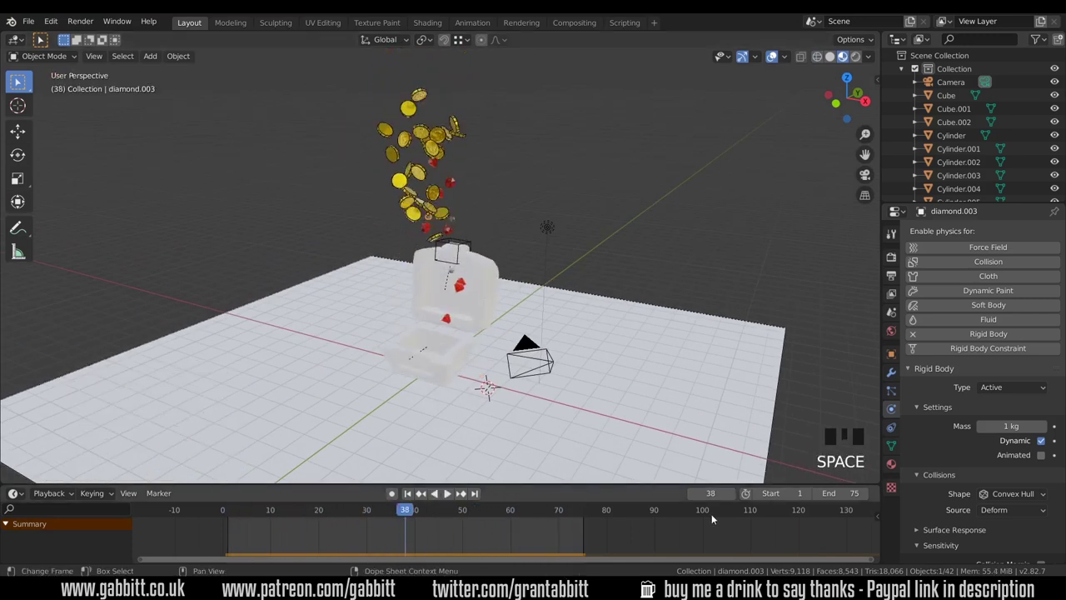
Step: Set the animation's end frame to 250 and play the simulation from frame 0
left_click(850, 496)
type("250")
key("Return")
left_click(224, 509)
key("space")
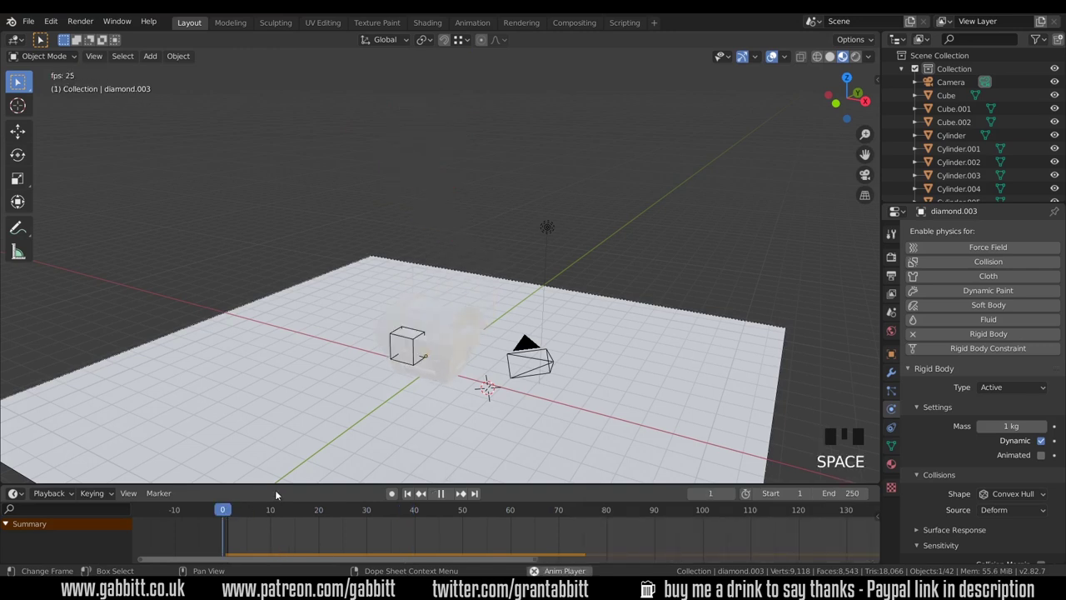
Step: Watch the coins and gems fall and settle, and expand the selected gem's Surface Response settings
scroll(453, 394, "down", 3)
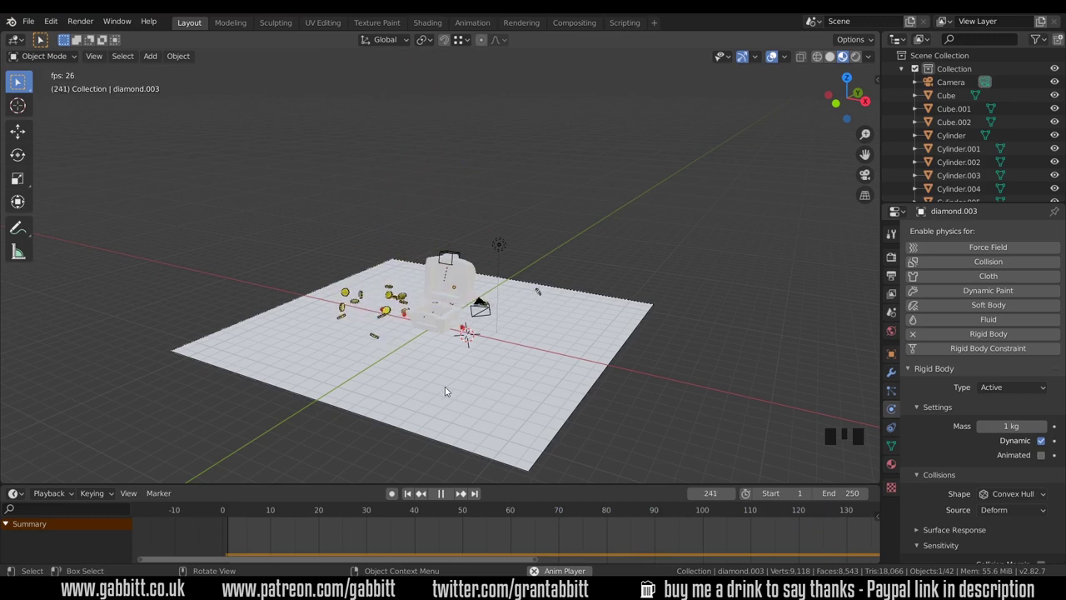
scroll(411, 356, "up", 3)
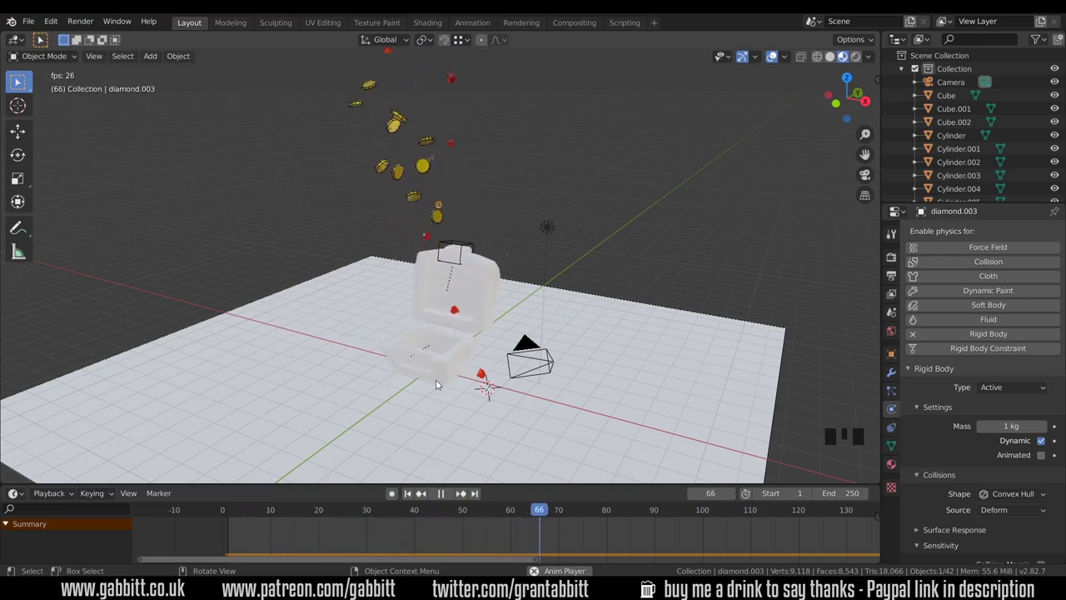
left_click(932, 529)
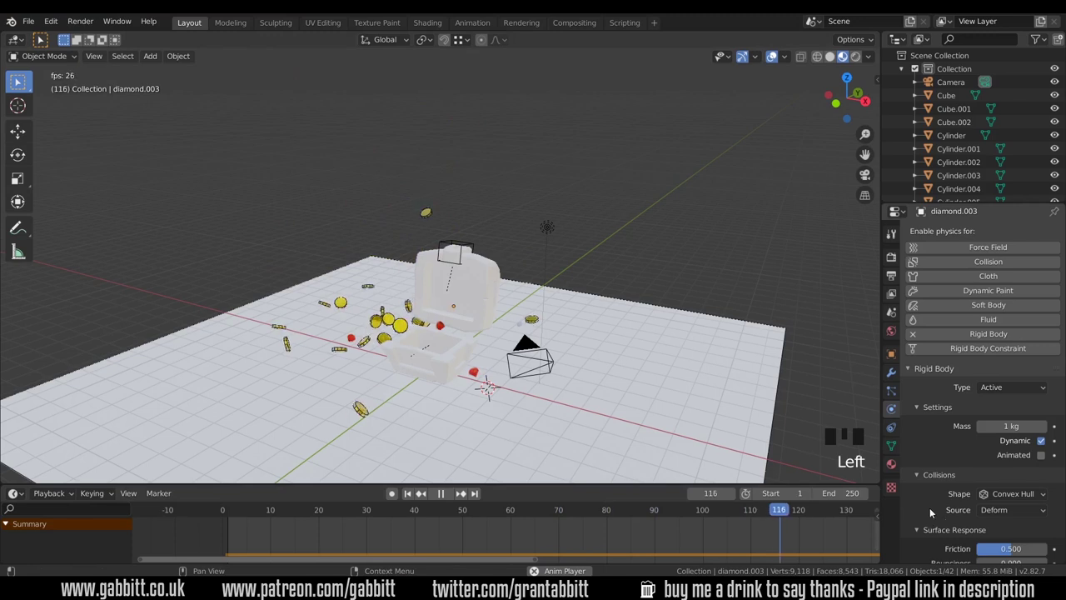
scroll(930, 500, "down", 4)
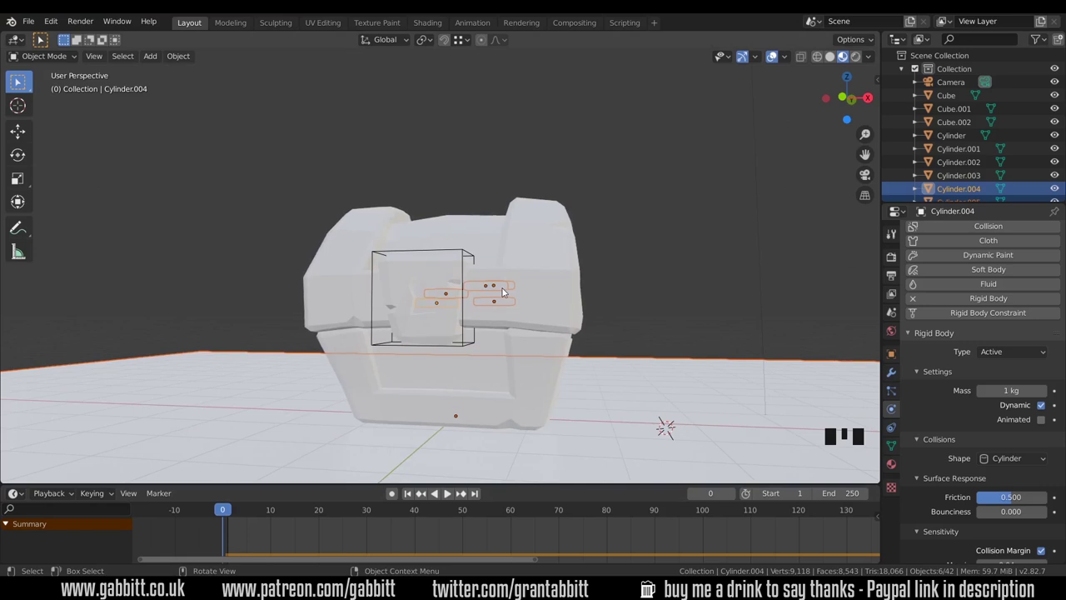
Step: Move the chest base, lid and lock into a new collection named chest and hide that collection
left_click(538, 380)
left_click(416, 316, "shift")
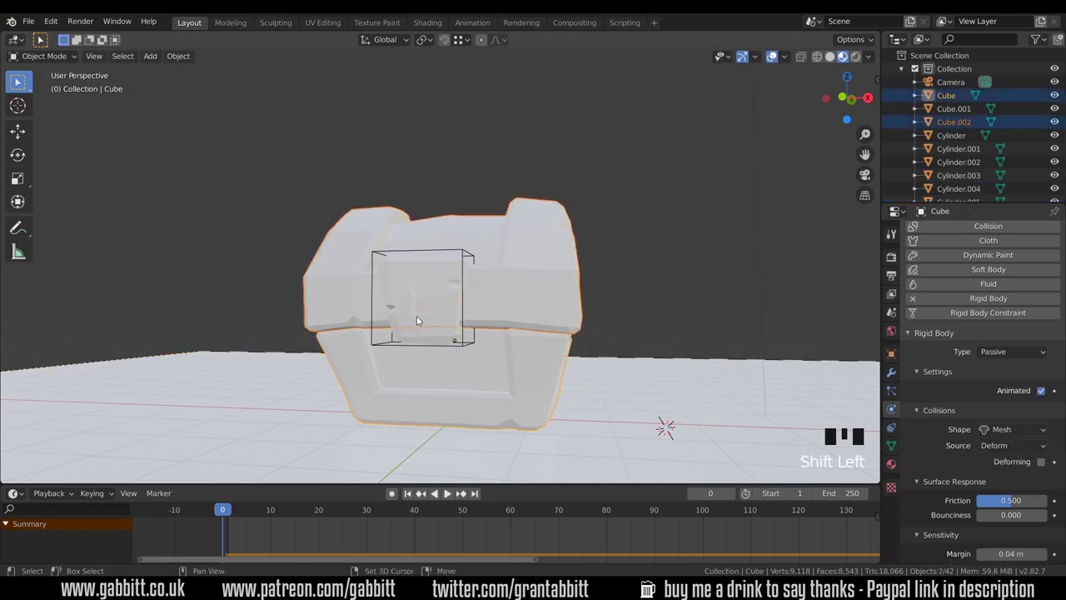
left_click(421, 314, "shift")
key("m")
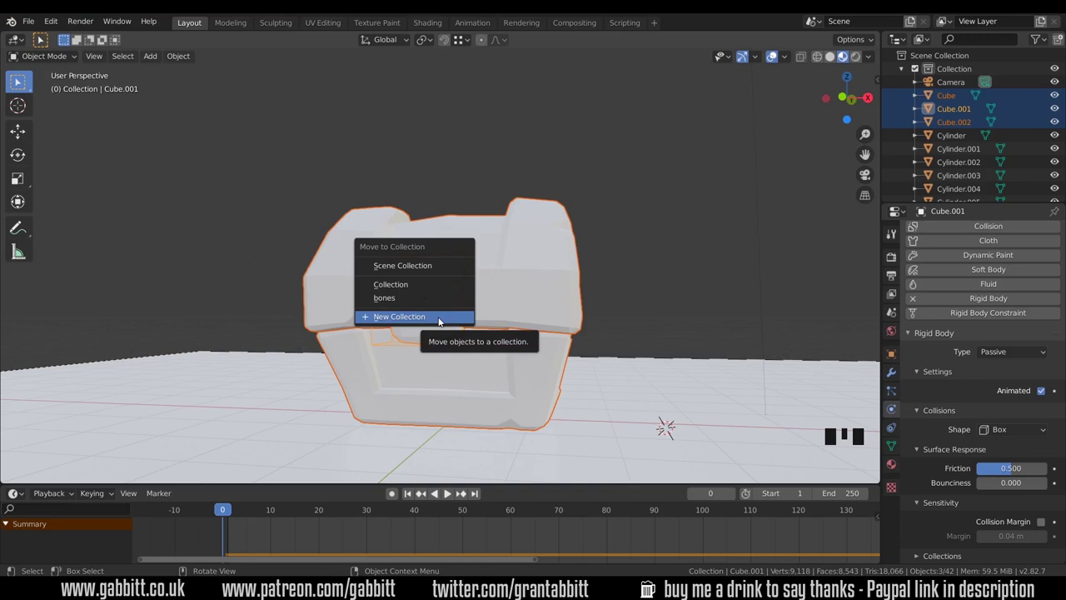
left_click(424, 317)
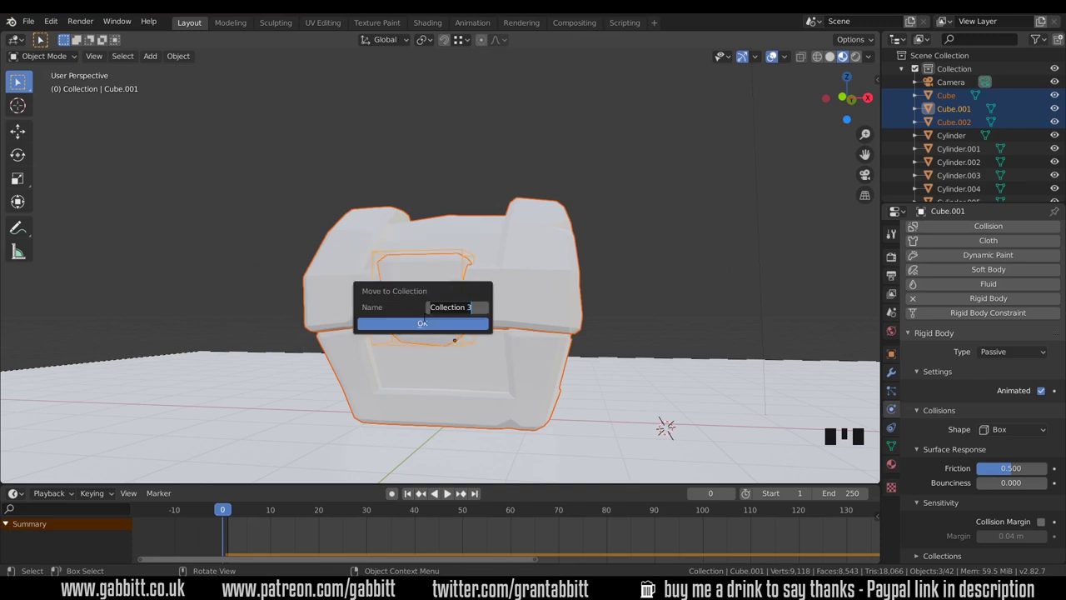
left_click(422, 323)
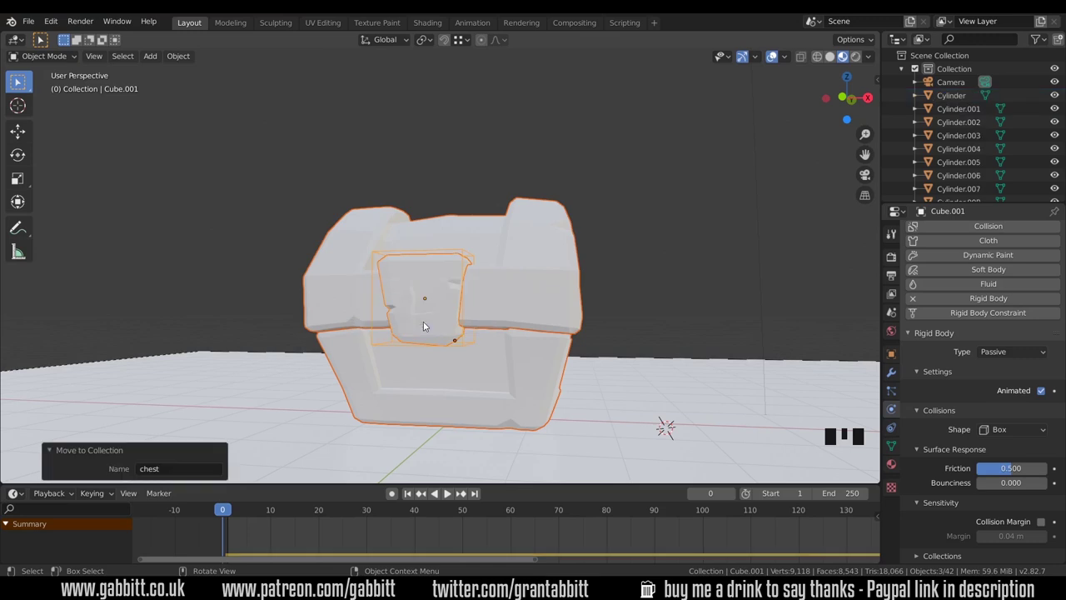
left_click(914, 108)
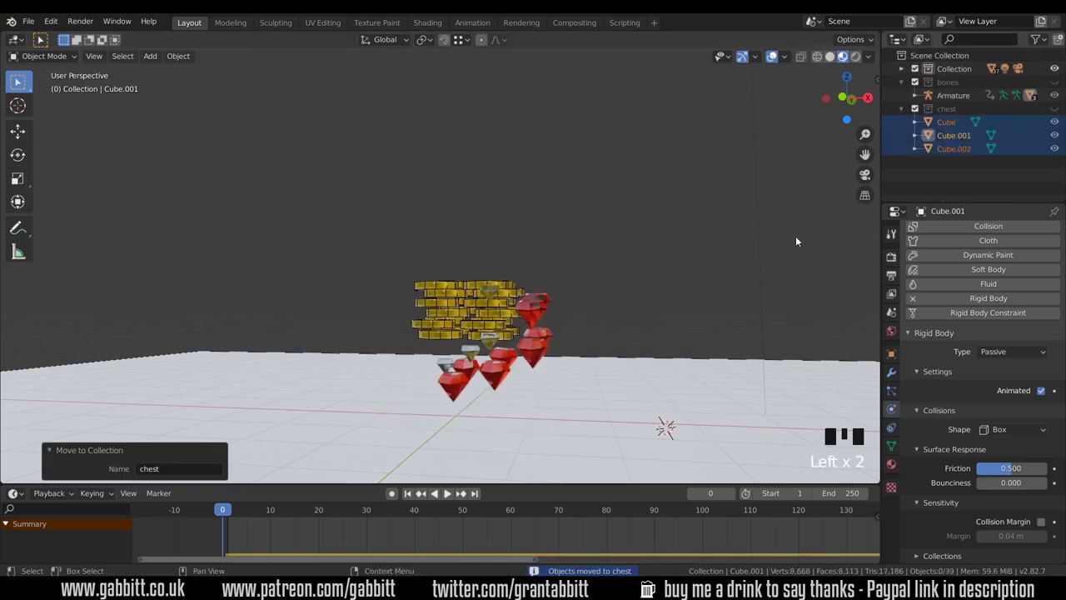
Step: Select all coins and gems with a top coin active, and copy its rigid body settings to the selection
left_click(462, 276)
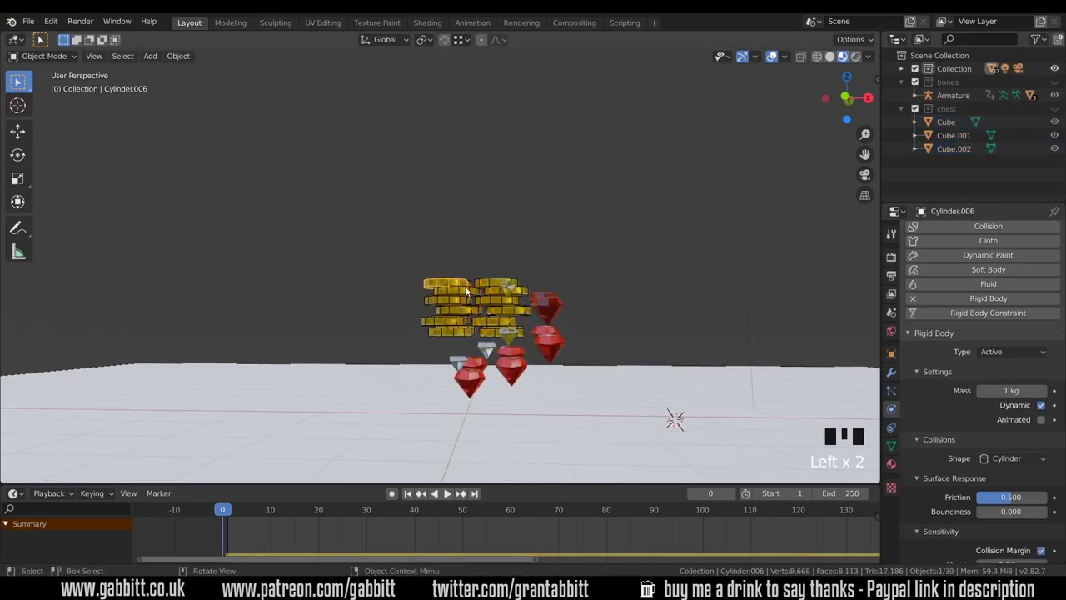
scroll(940, 457, "down", 2)
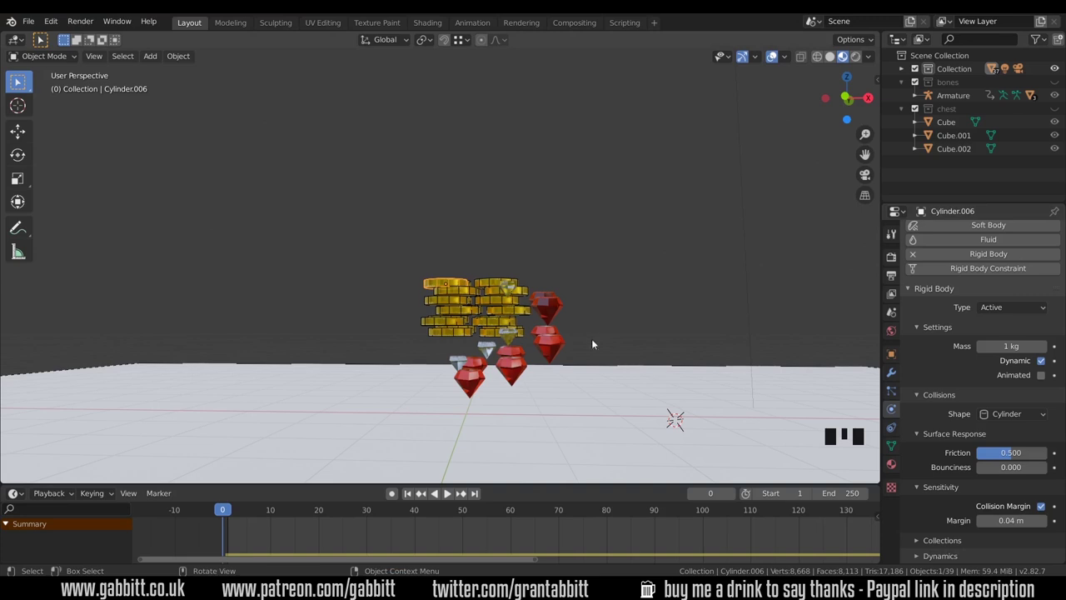
middle_click_drag(532, 315, 531, 308)
left_click_drag(386, 233, 620, 387)
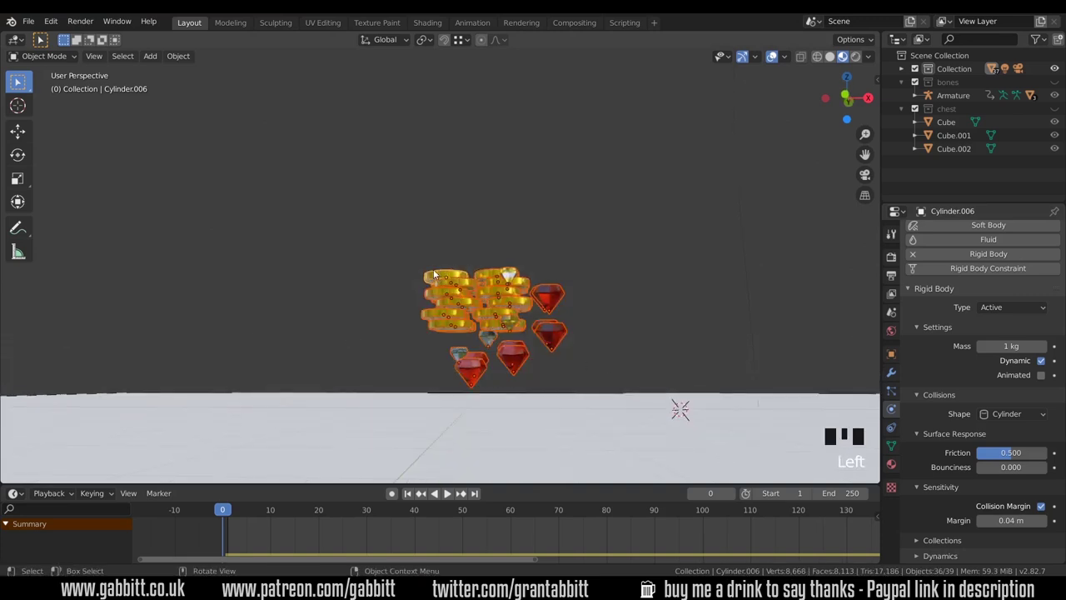
left_click(179, 59)
mouse_move(250, 364)
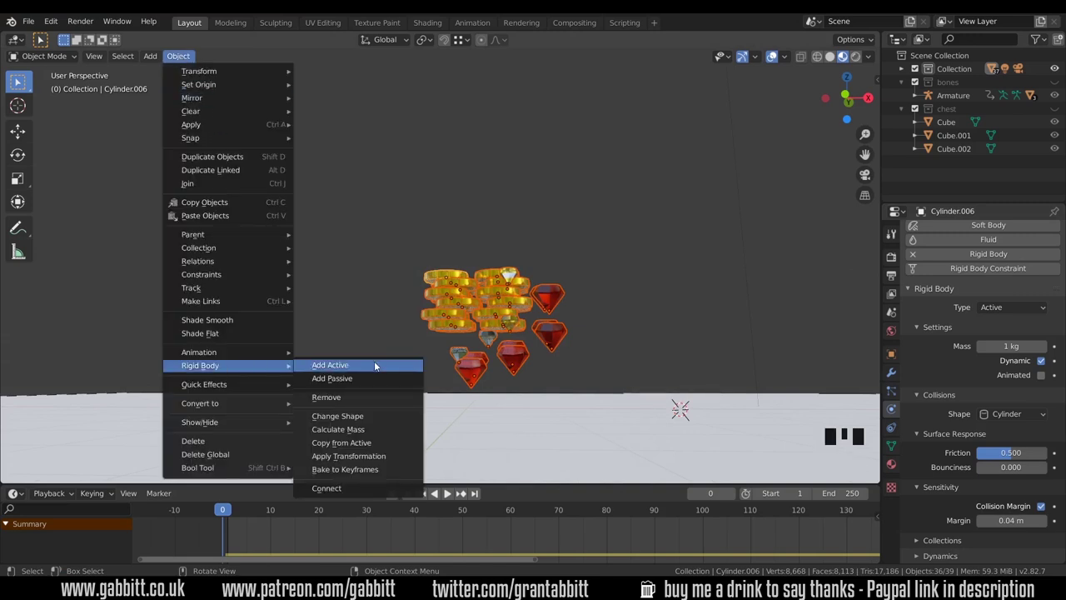
left_click(354, 443)
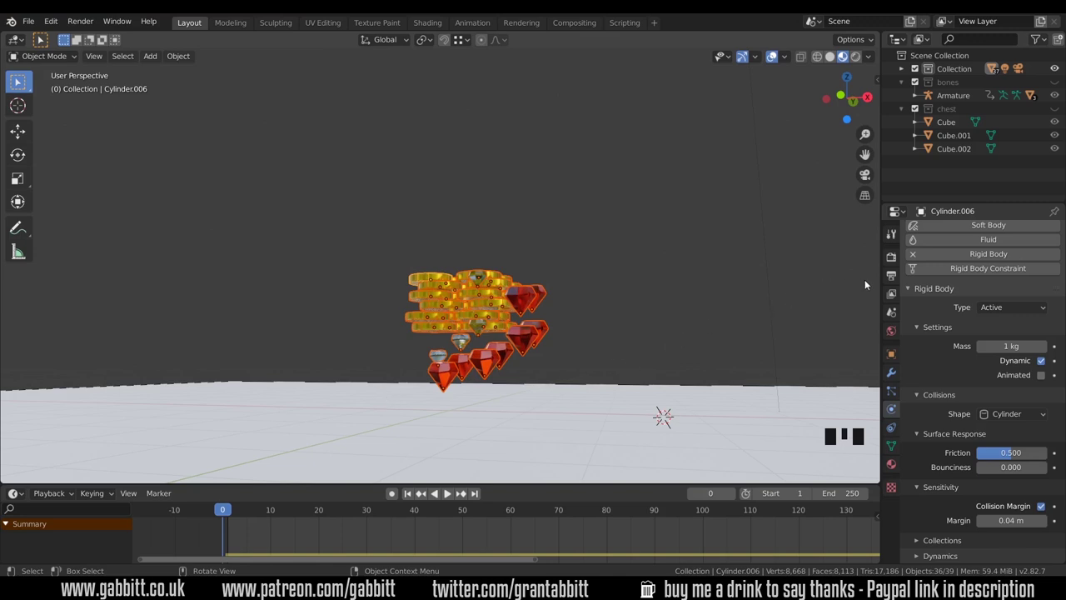
Step: Examine the scene's Rigid Body World settings, including speed and split impulse
left_click(891, 313)
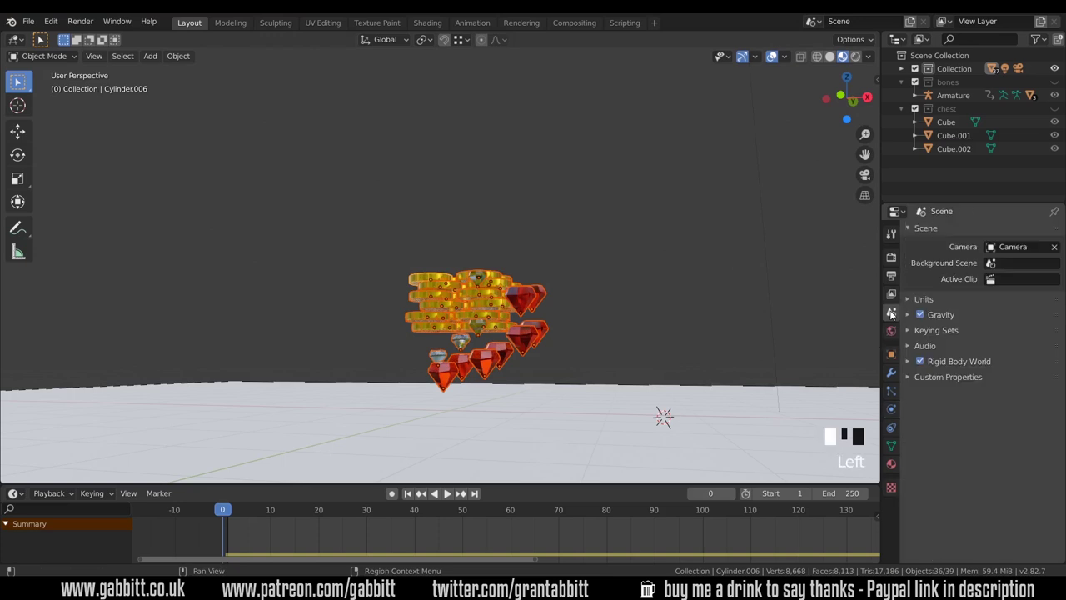
left_click(908, 361)
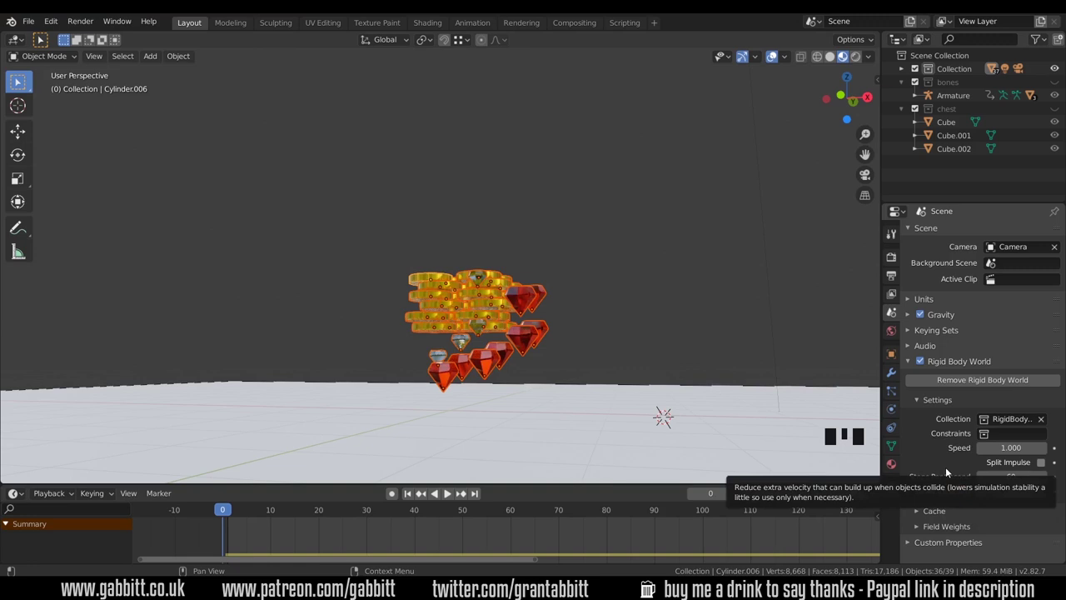
Step: Show the chest collection again and play the rigid body simulation
left_click(1055, 109)
scroll(587, 306, "down", 6)
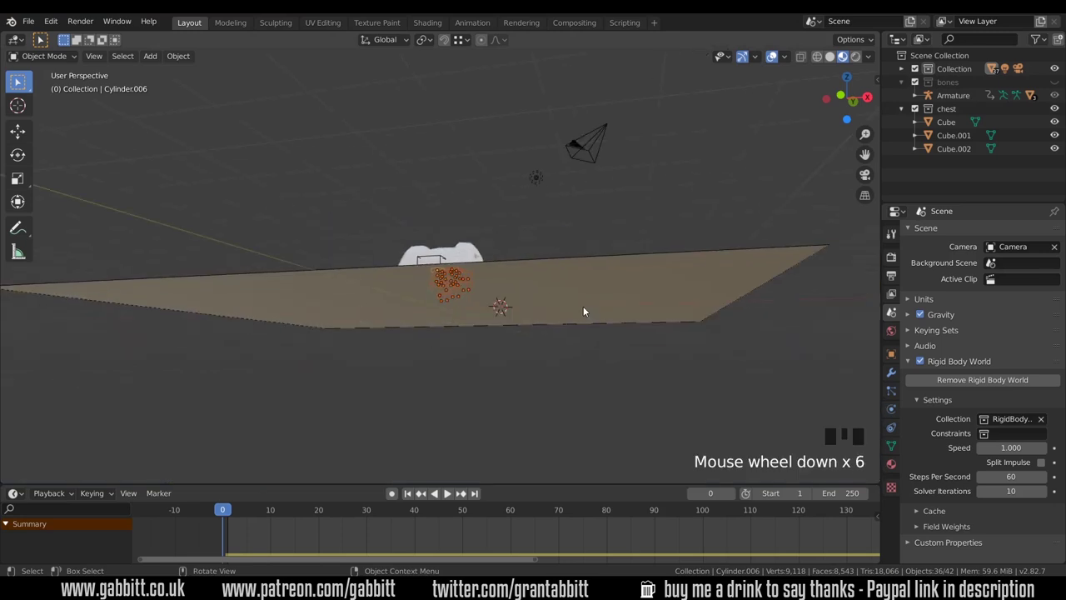
middle_click_drag(583, 311, 557, 337)
key("space")
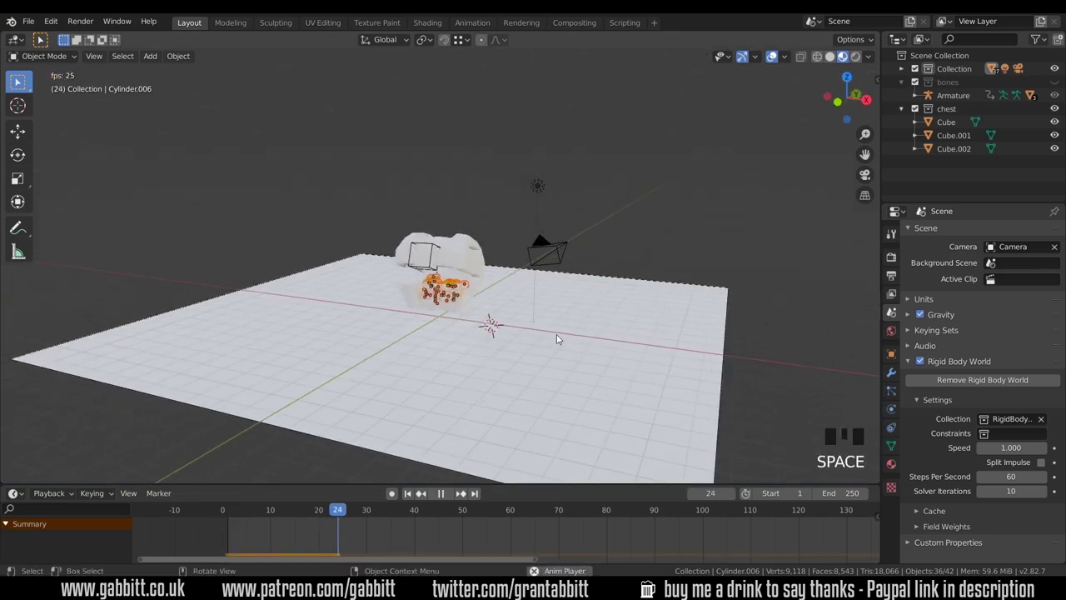